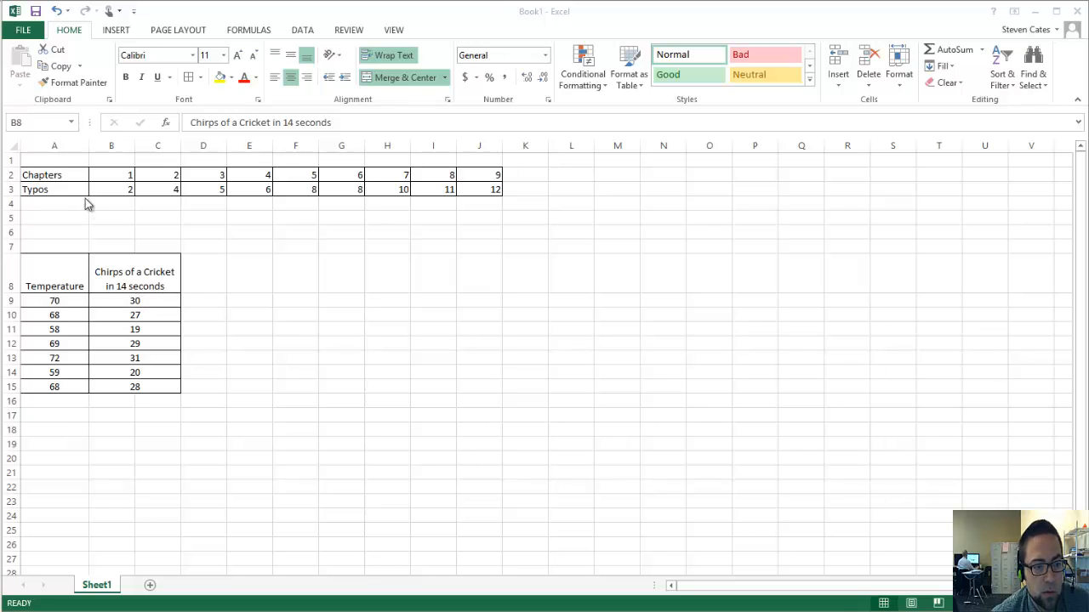
Step: Examine the Chapters and Typos rows in the range A2:J3
left_click(60, 179)
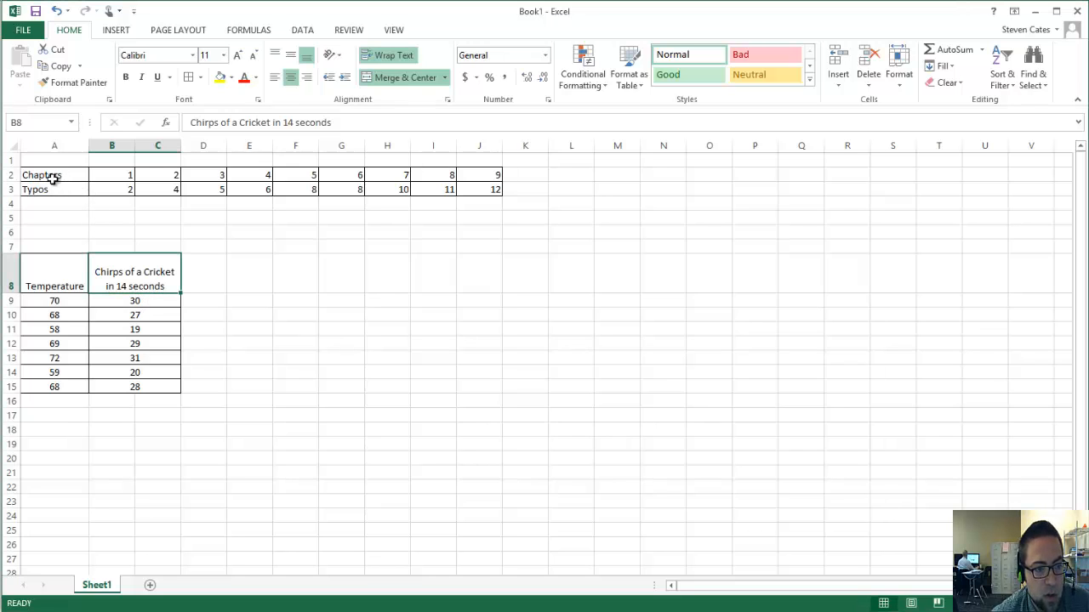
left_click(52, 178)
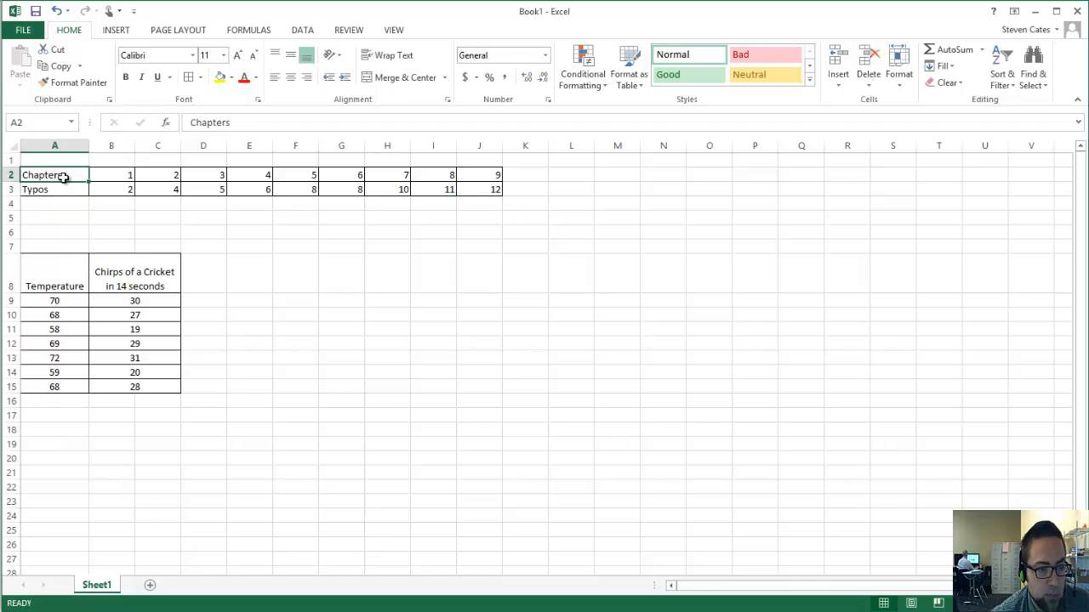
left_click(125, 176)
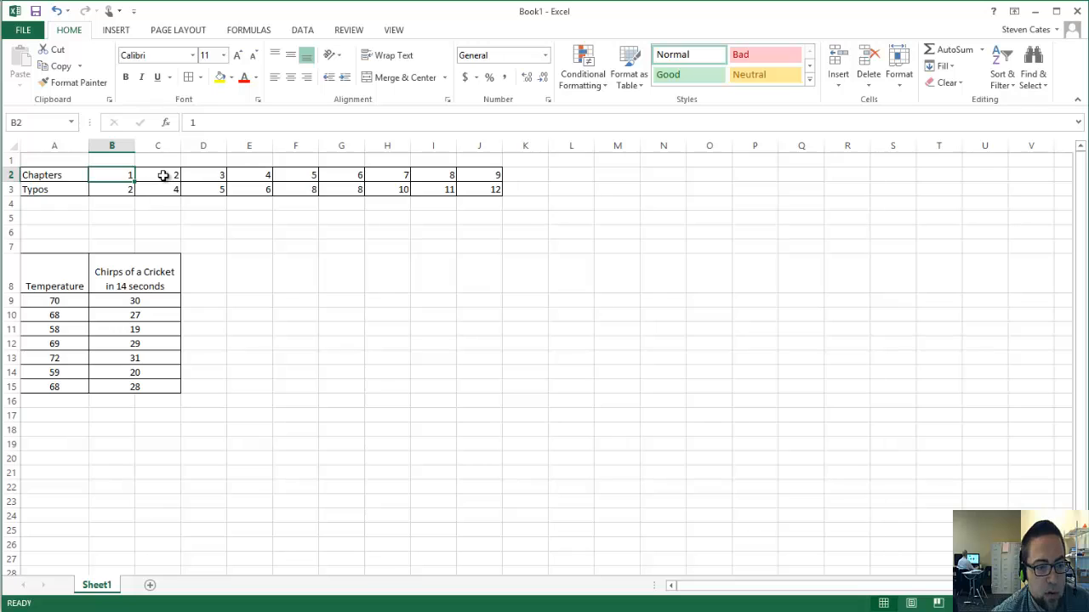
left_click(163, 177)
left_click(205, 177)
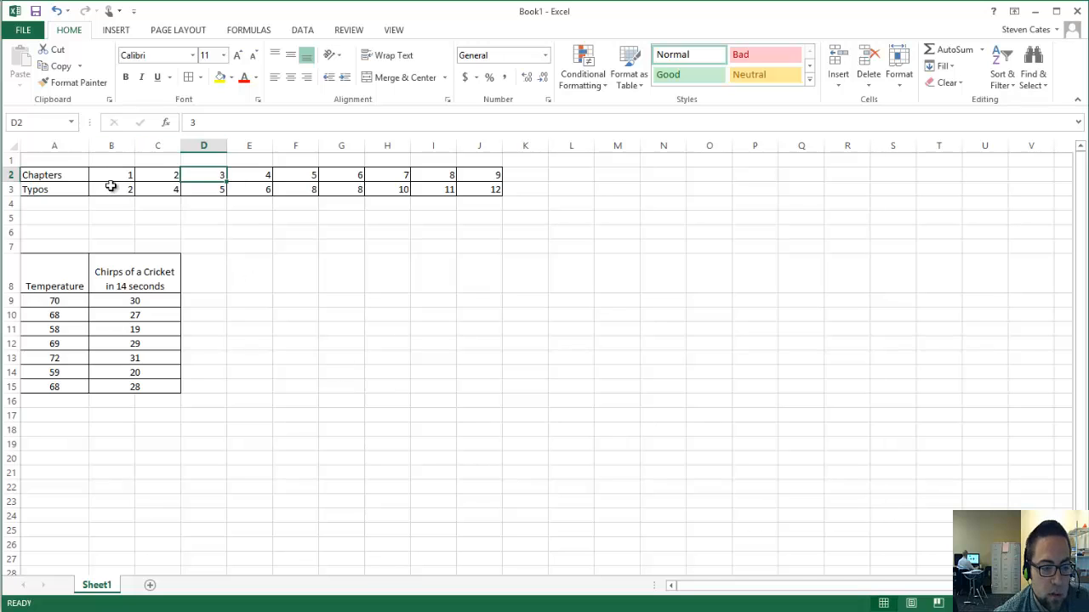
left_click_drag(112, 175, 475, 179)
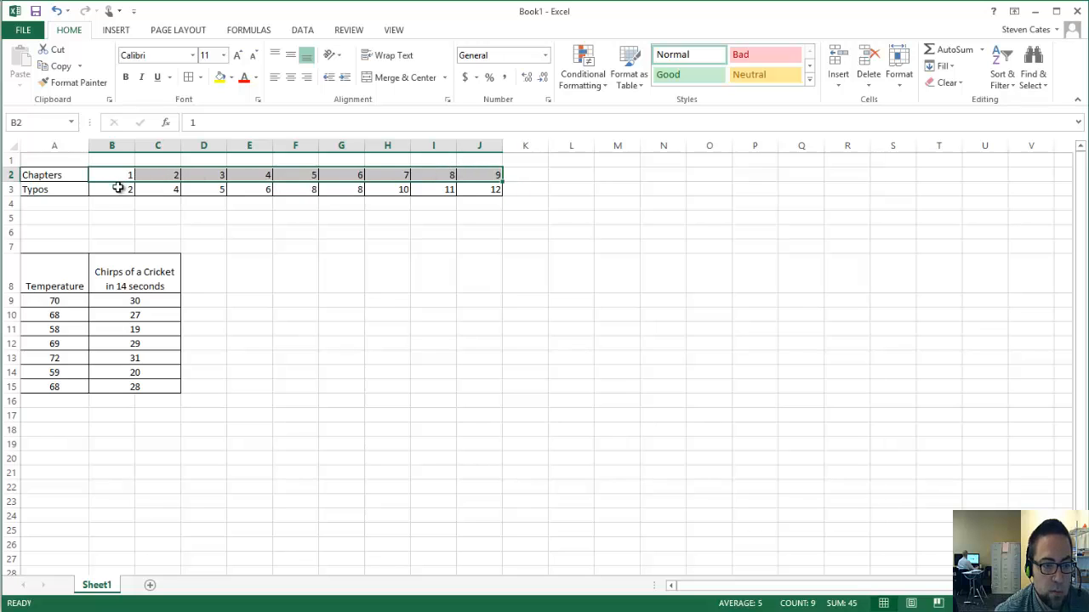
left_click_drag(127, 190, 489, 191)
left_click(530, 175)
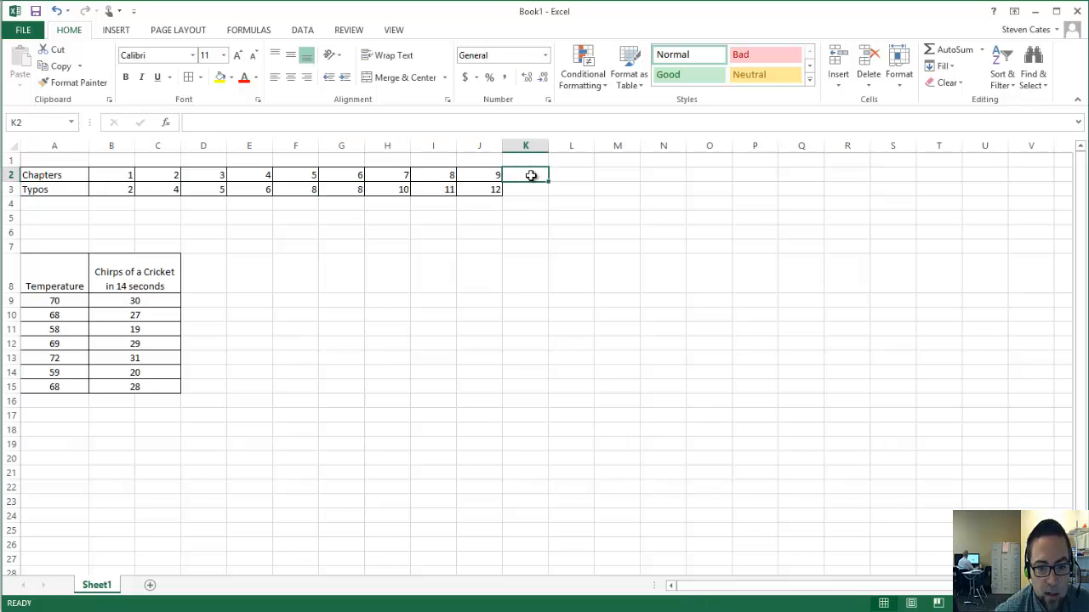
type("1")
key("Return")
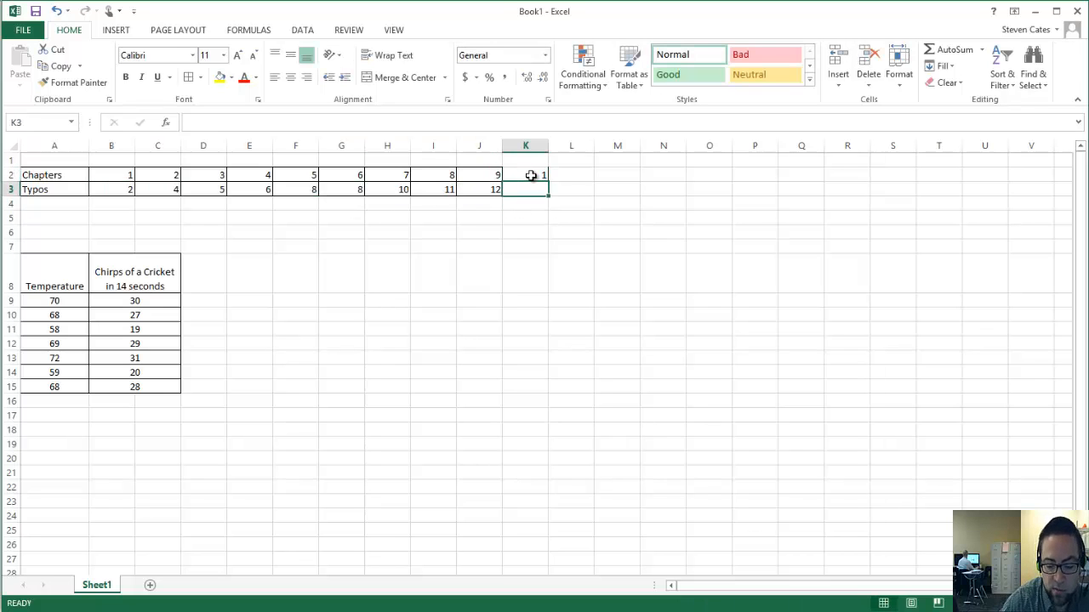
type("6")
key("Return")
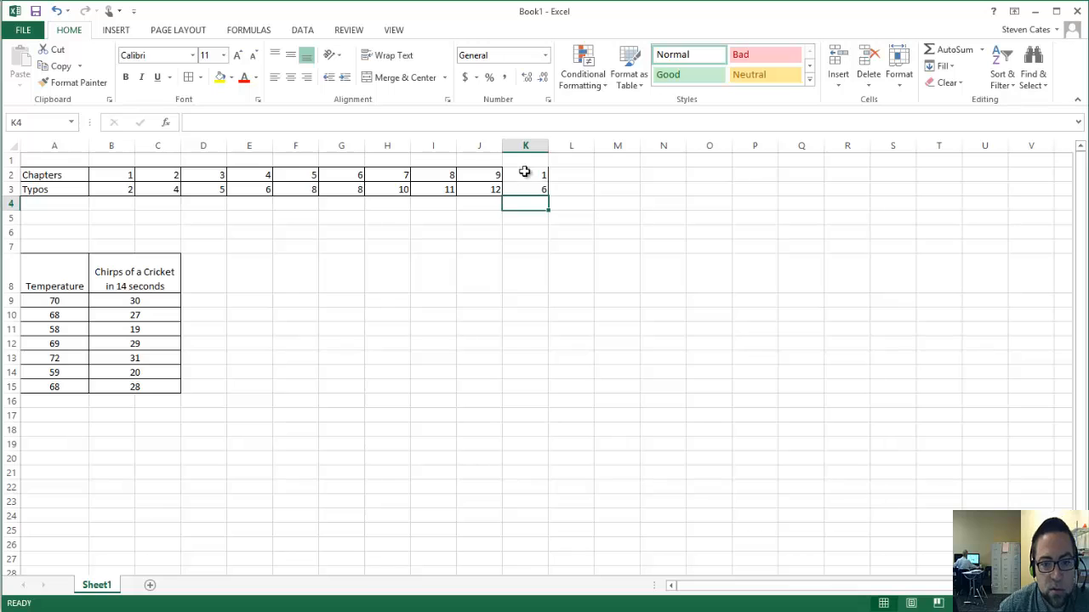
left_click_drag(514, 167, 520, 190)
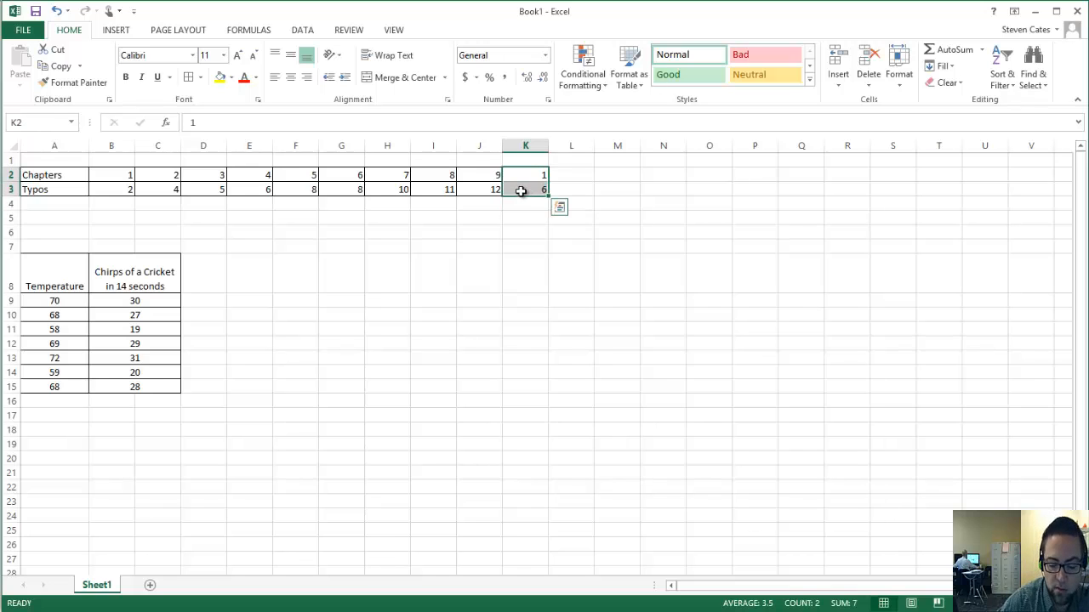
key("Delete")
left_click(515, 218)
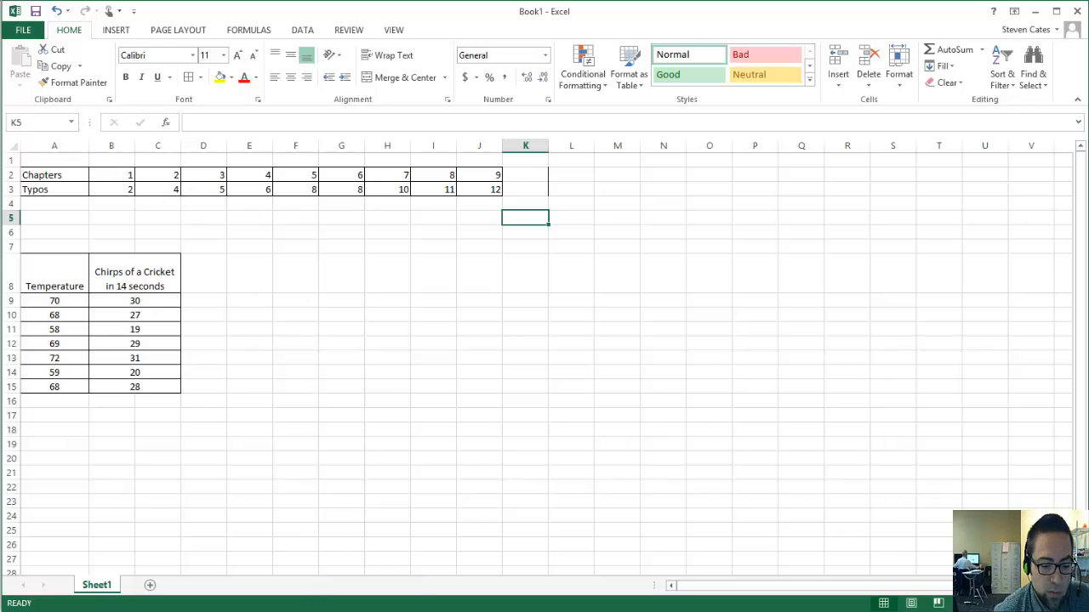
Step: Switch to GeoGebra and close its Spreadsheet view
key("alt+Tab")
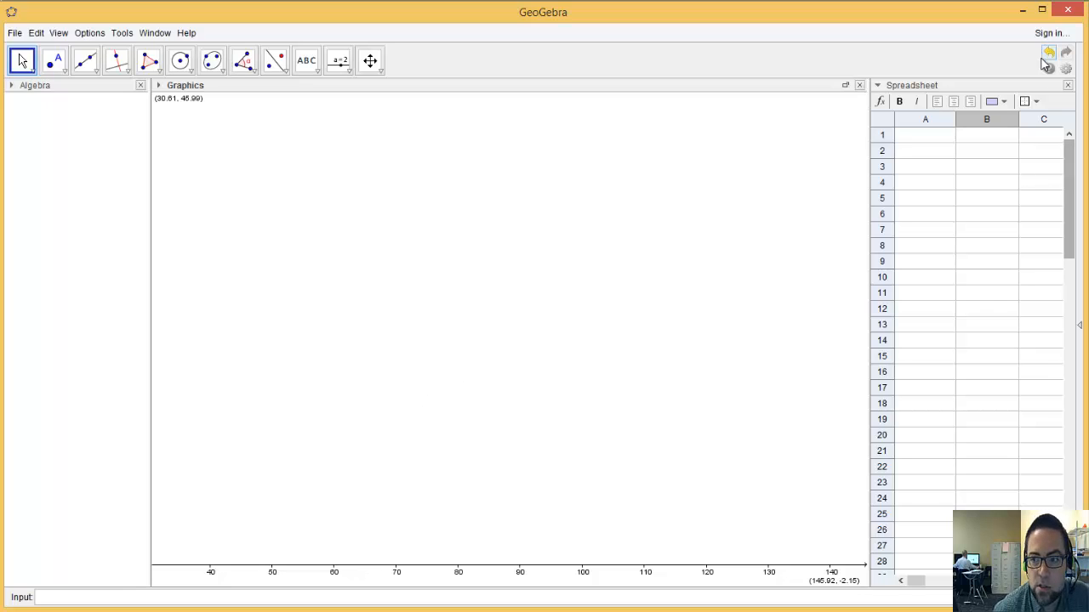
left_click(1068, 86)
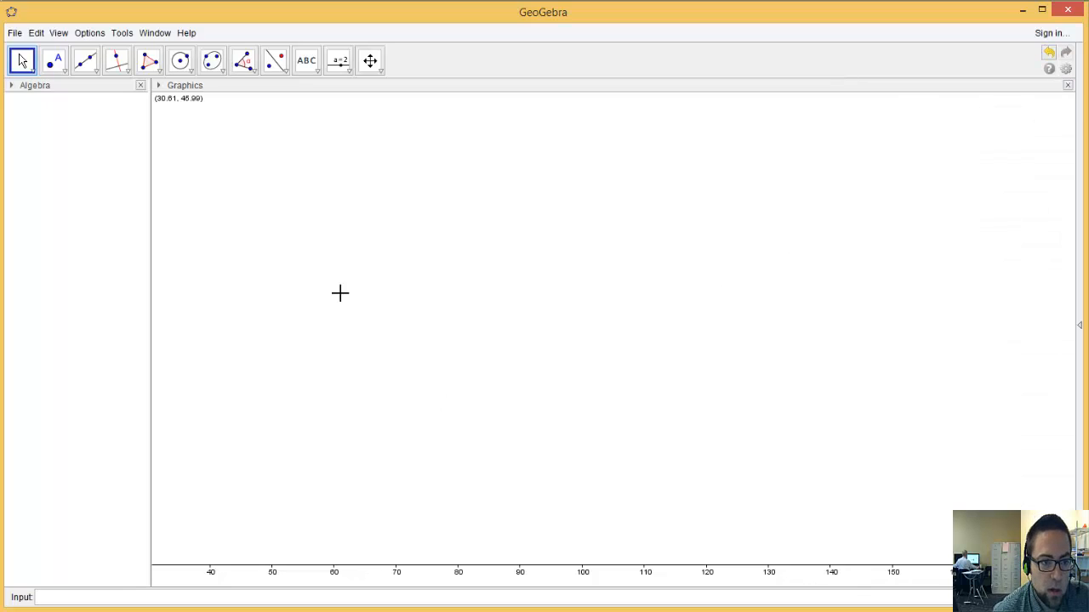
Step: Reposition and rescale the Graphics axes to show the origin, with x from about -6 to 26 and y from about -4 to 4
left_click_drag(307, 385, 850, 366)
left_click_drag(695, 401, 529, 355)
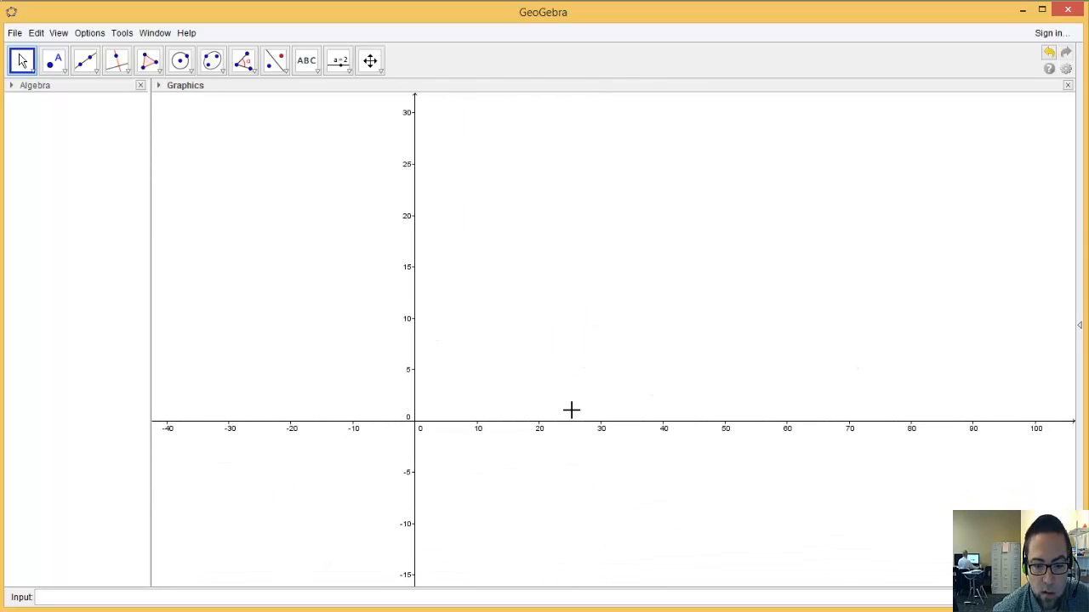
left_click_drag(501, 423, 774, 424)
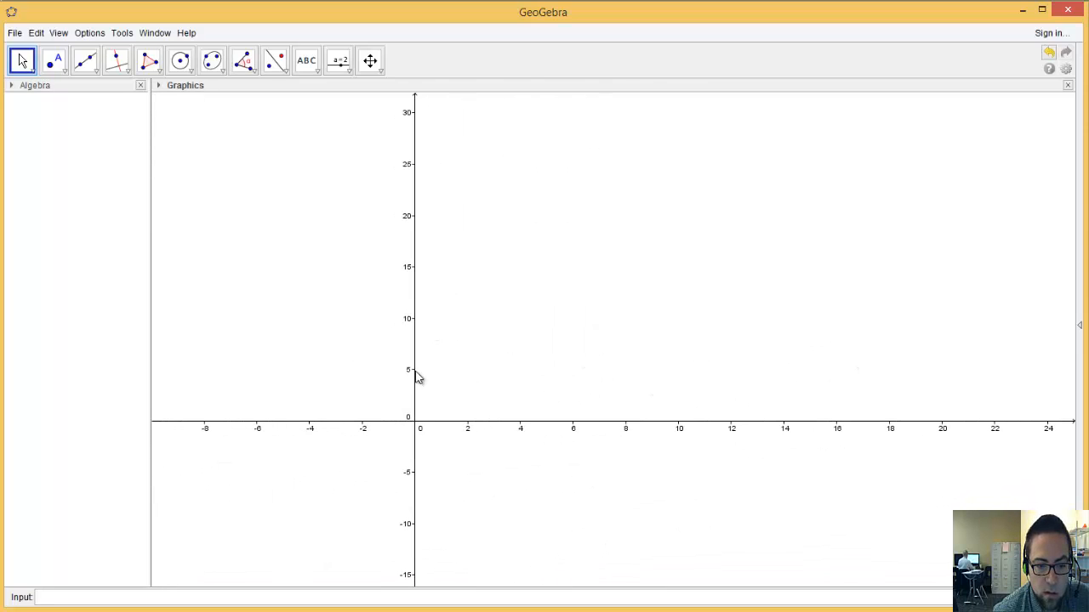
left_click_drag(420, 378, 433, 164)
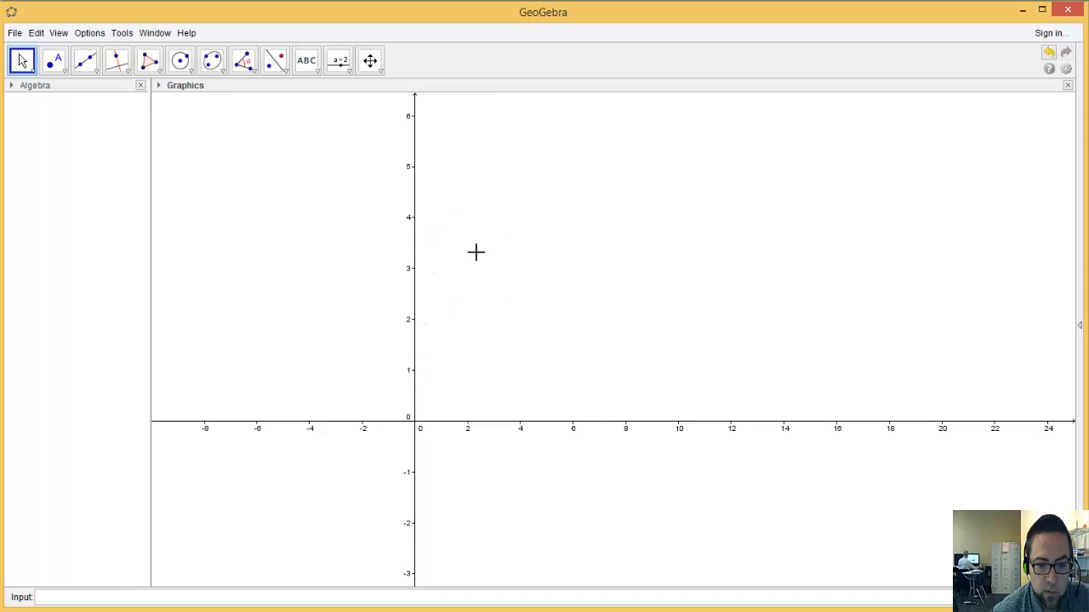
left_click_drag(580, 303, 500, 216)
left_click_drag(500, 216, 425, 391)
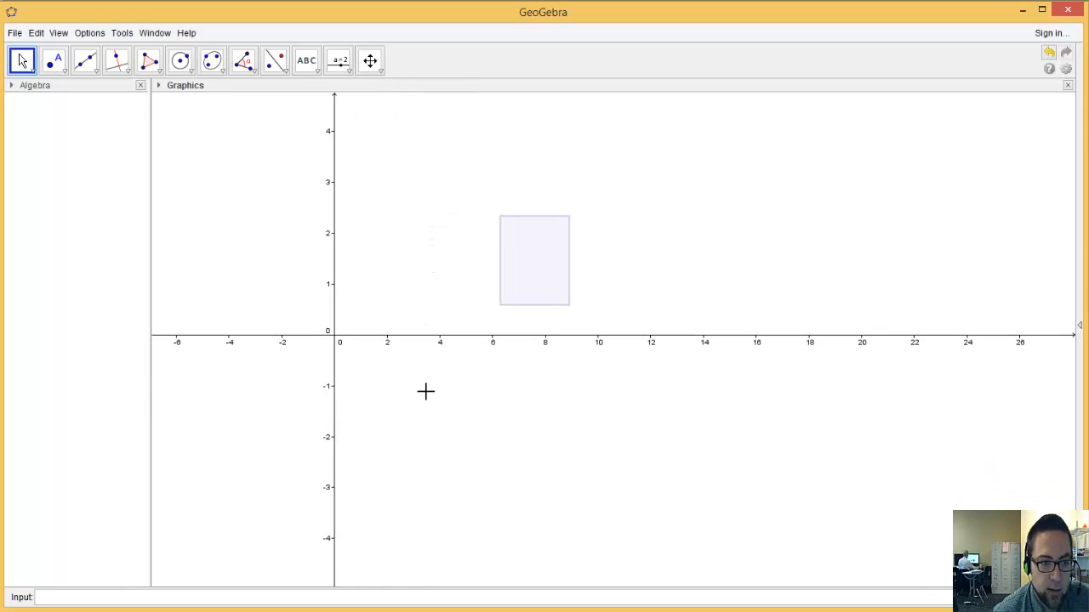
left_click(498, 370)
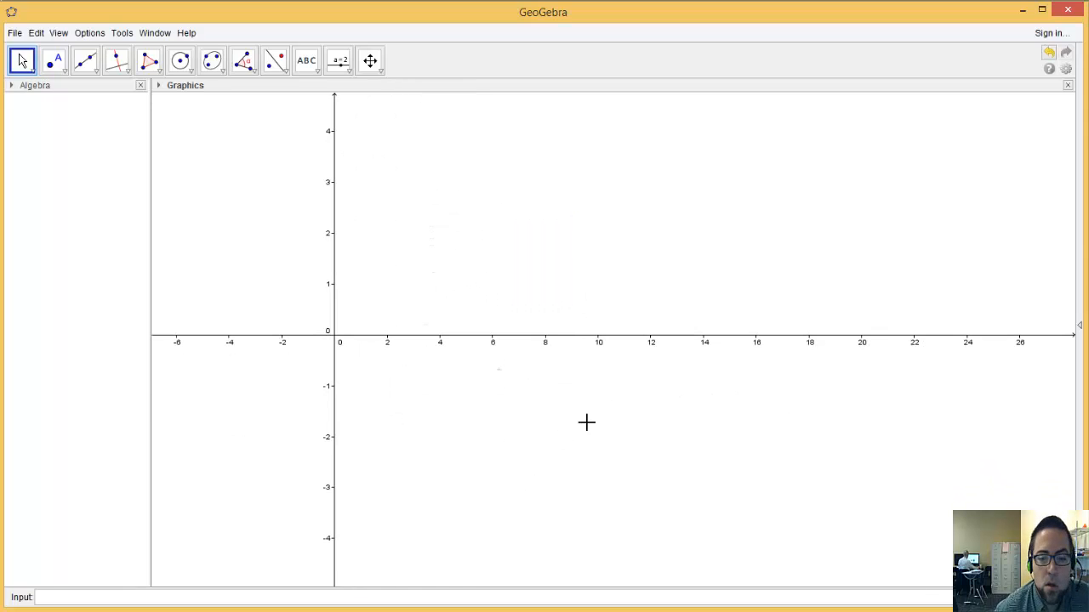
Step: Show the Spreadsheet view beside the Graphics view
left_click(60, 32)
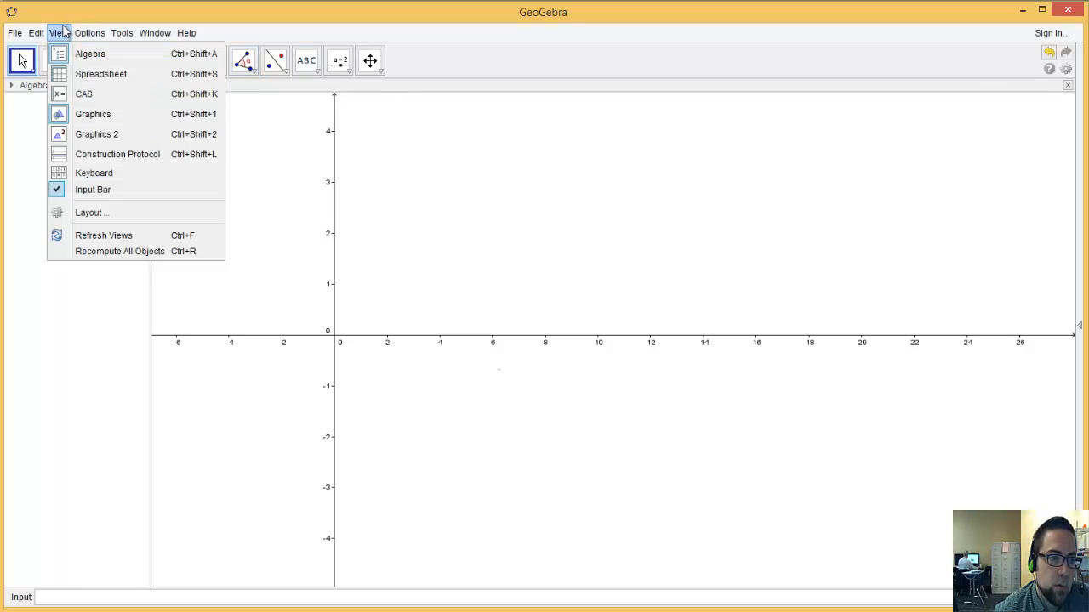
left_click(96, 77)
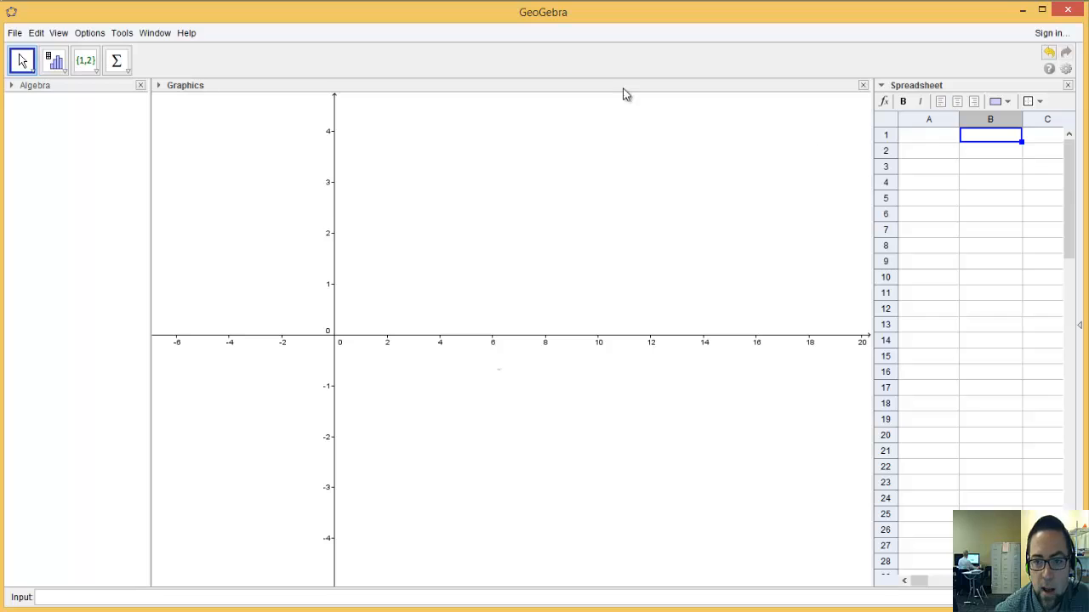
left_click(58, 32)
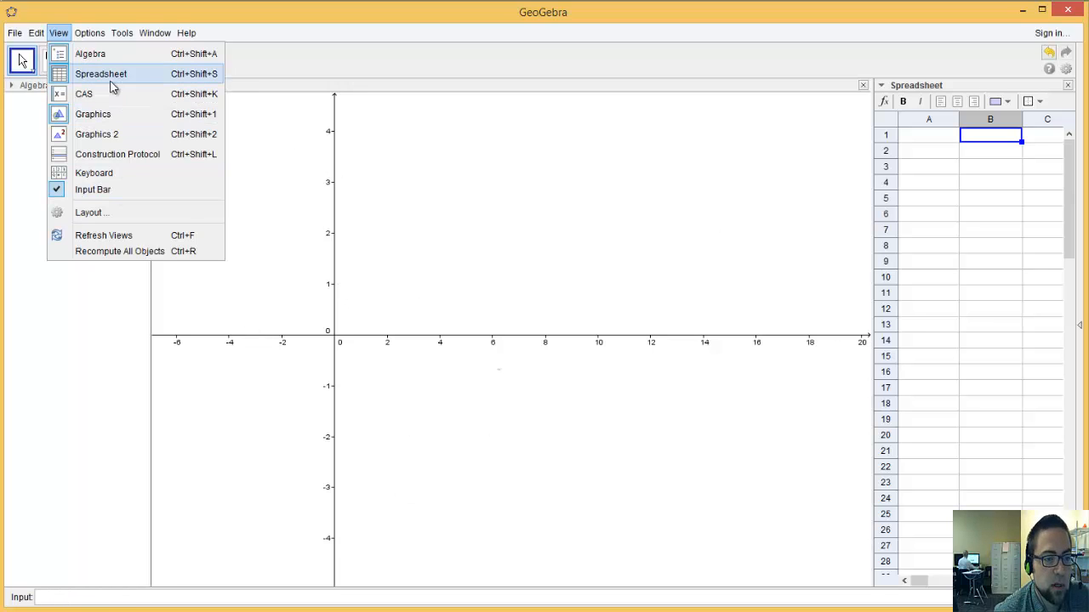
left_click(659, 214)
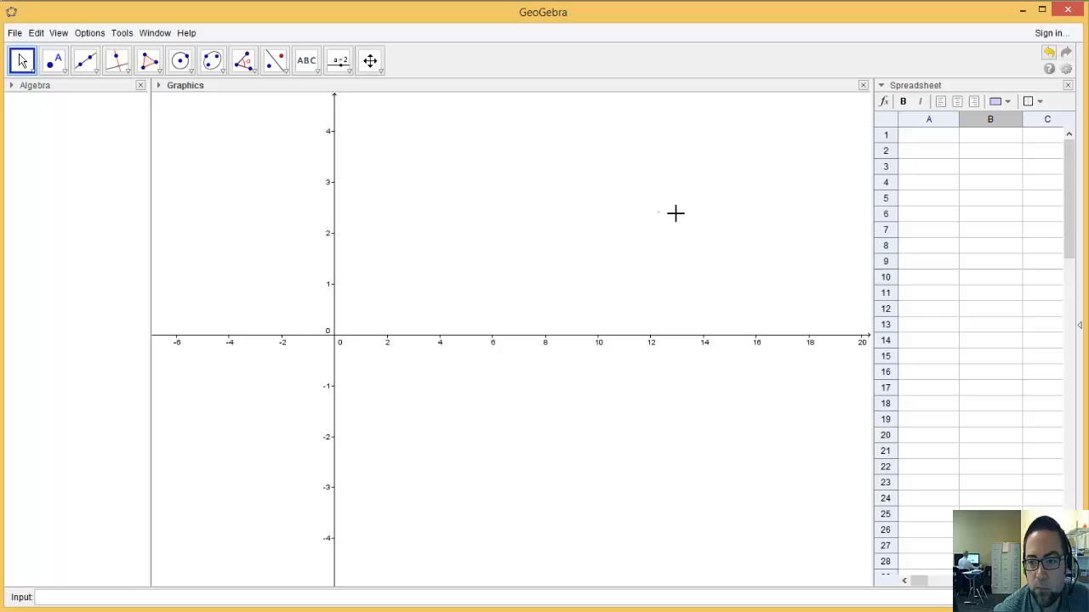
Step: Enter the heading "Independent" in spreadsheet cell A1 and slightly widen column A
left_click(924, 136)
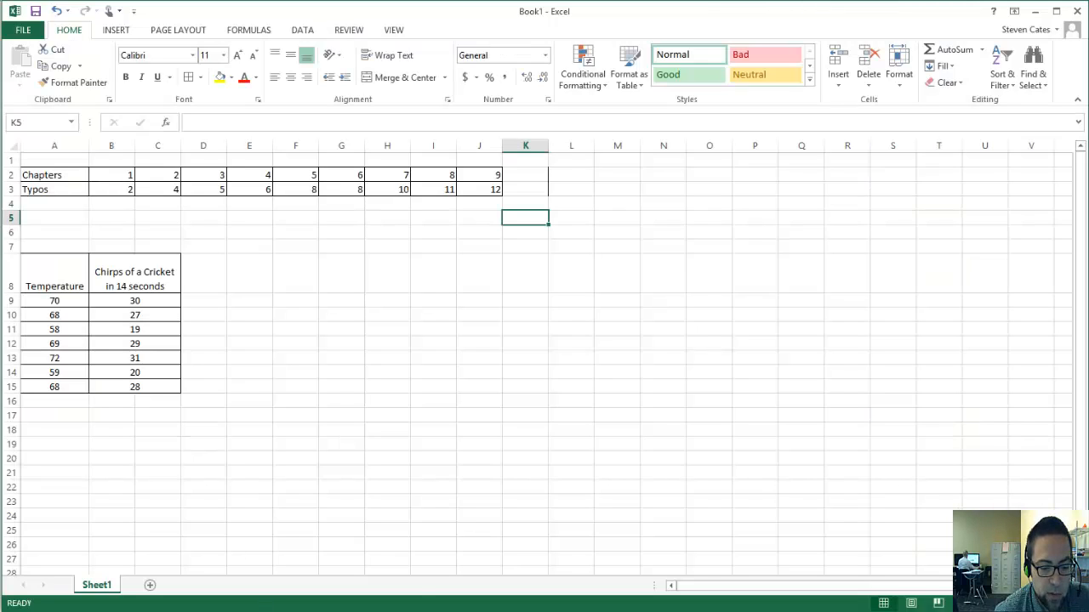
mouse_move(338, 611)
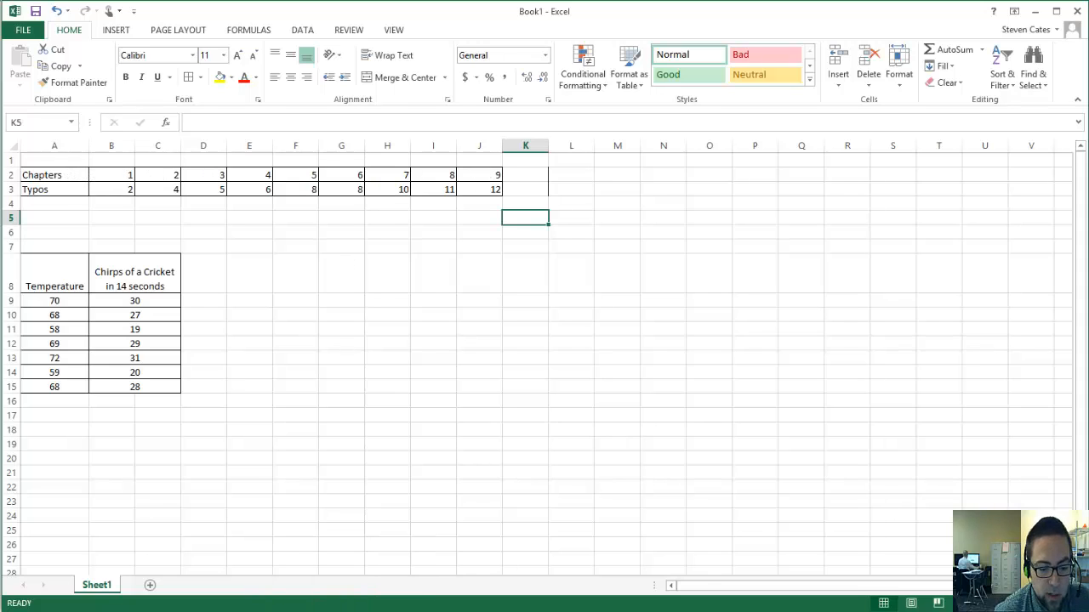
left_click(338, 611)
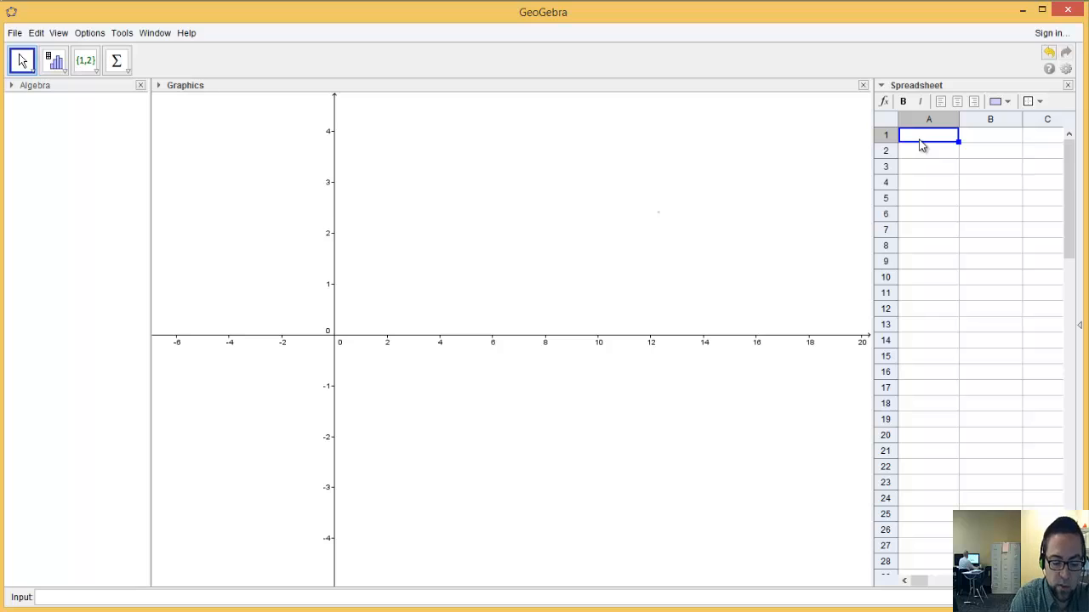
type("Independent")
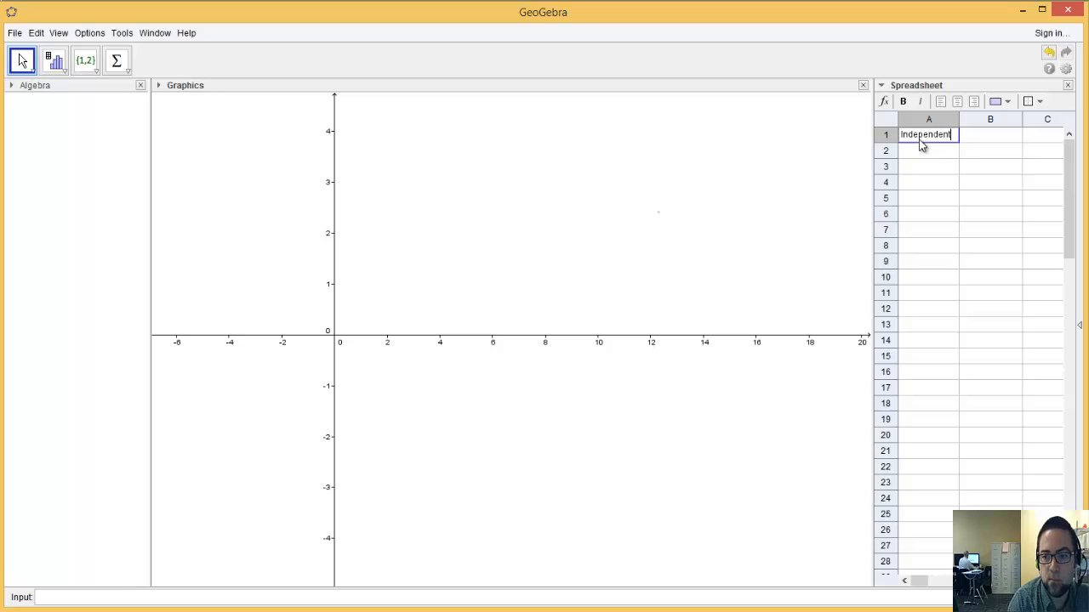
key("Return")
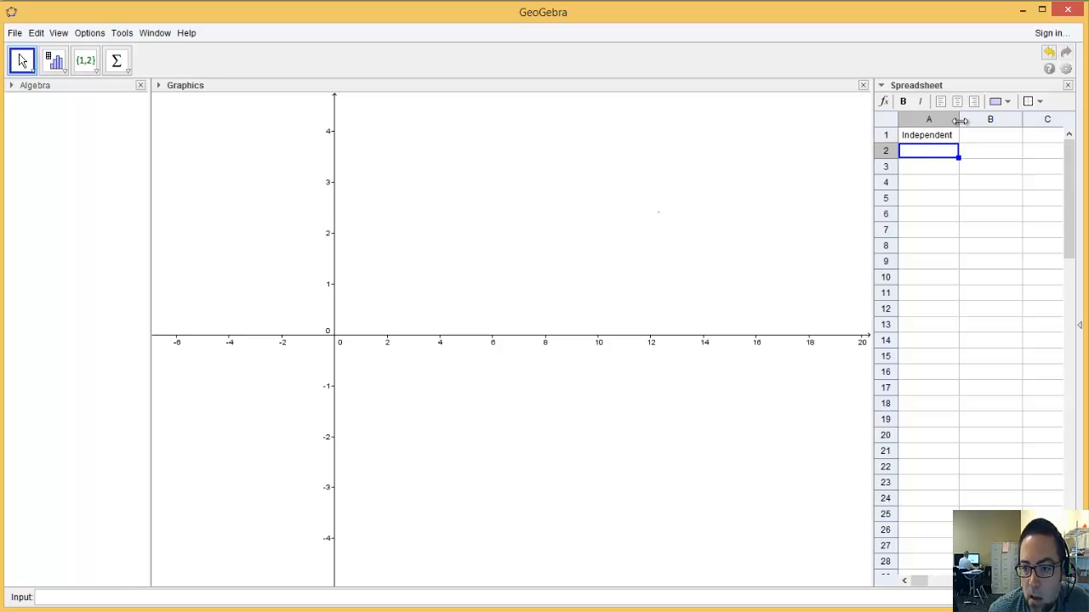
left_click_drag(958, 120, 967, 128)
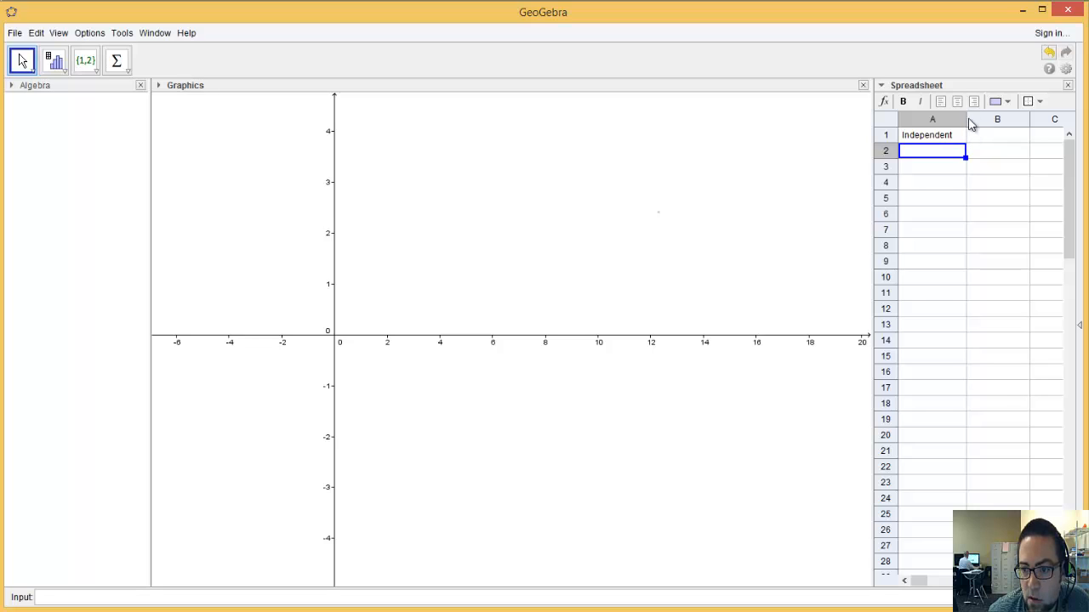
left_click_drag(970, 120, 964, 119)
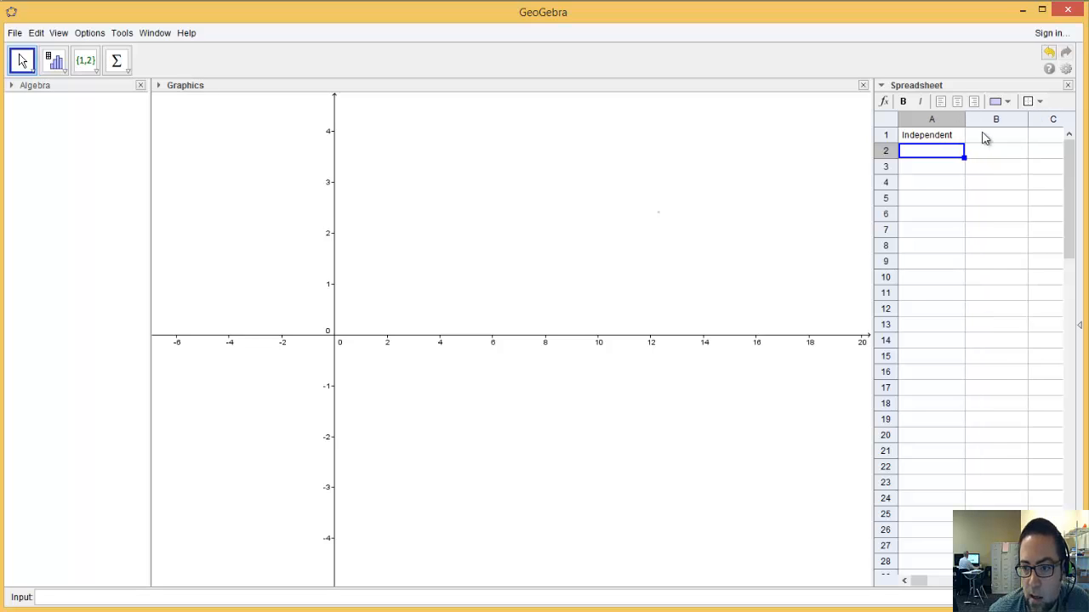
Step: Enter the heading "Dependent" in spreadsheet cell B1
left_click(985, 138)
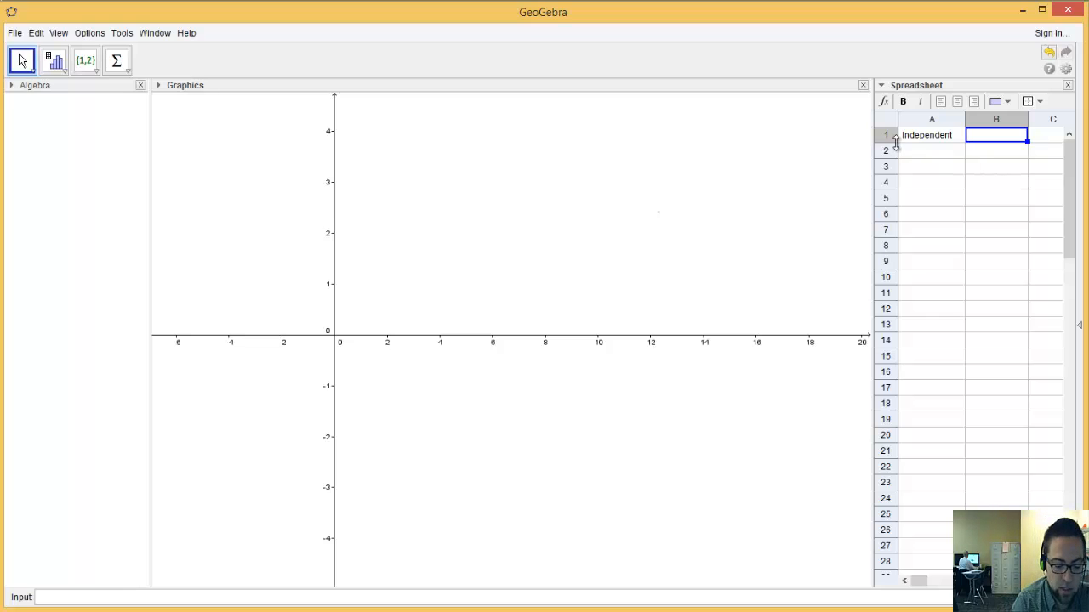
type("Dp")
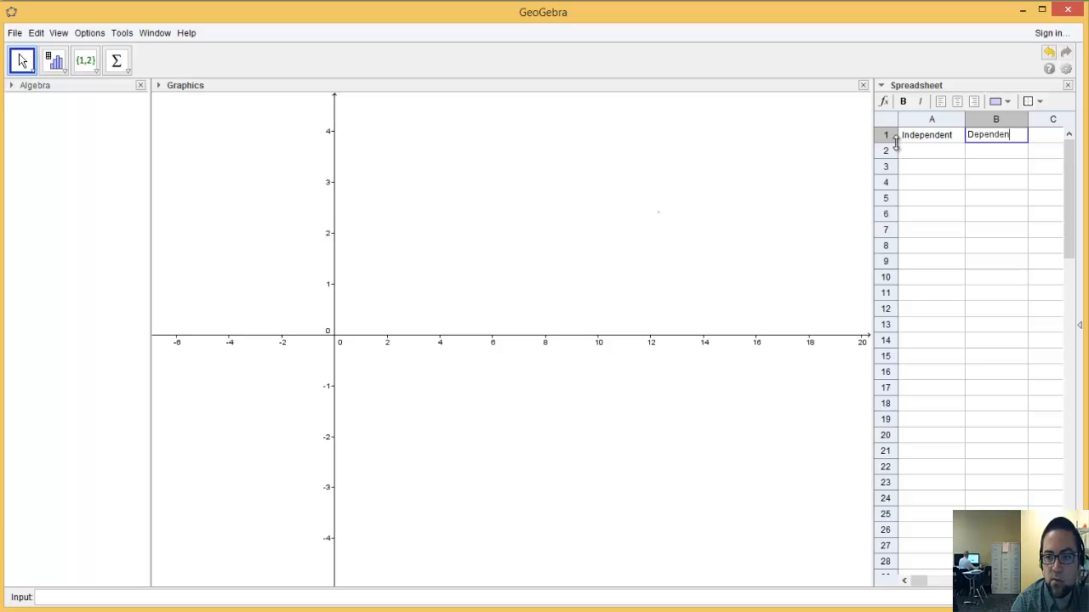
key("Return")
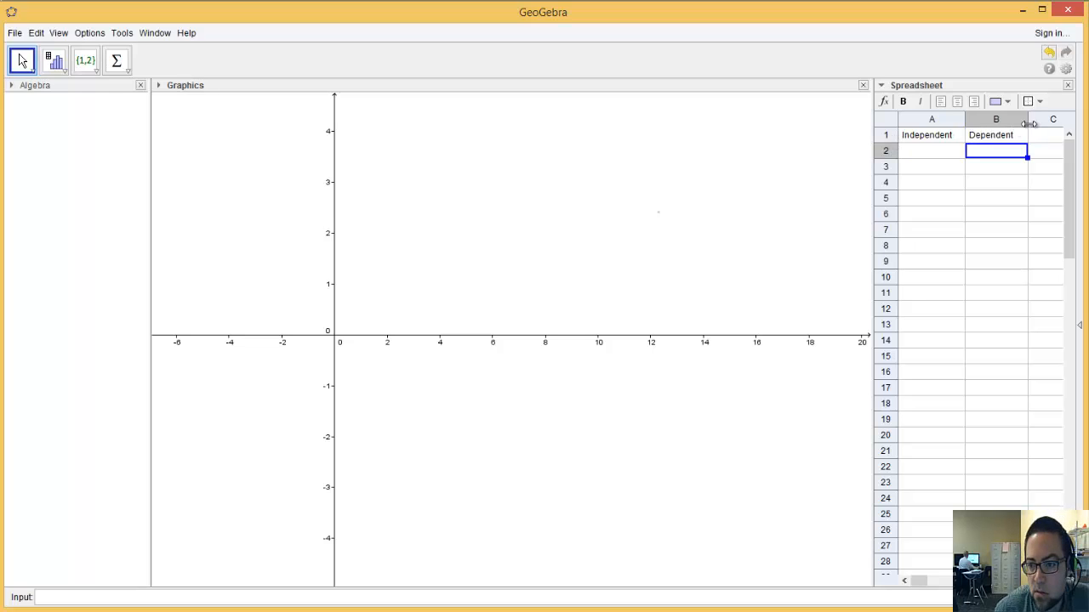
Step: Enter 1 as the first value under the Independent heading, in cell A2
left_click(927, 155)
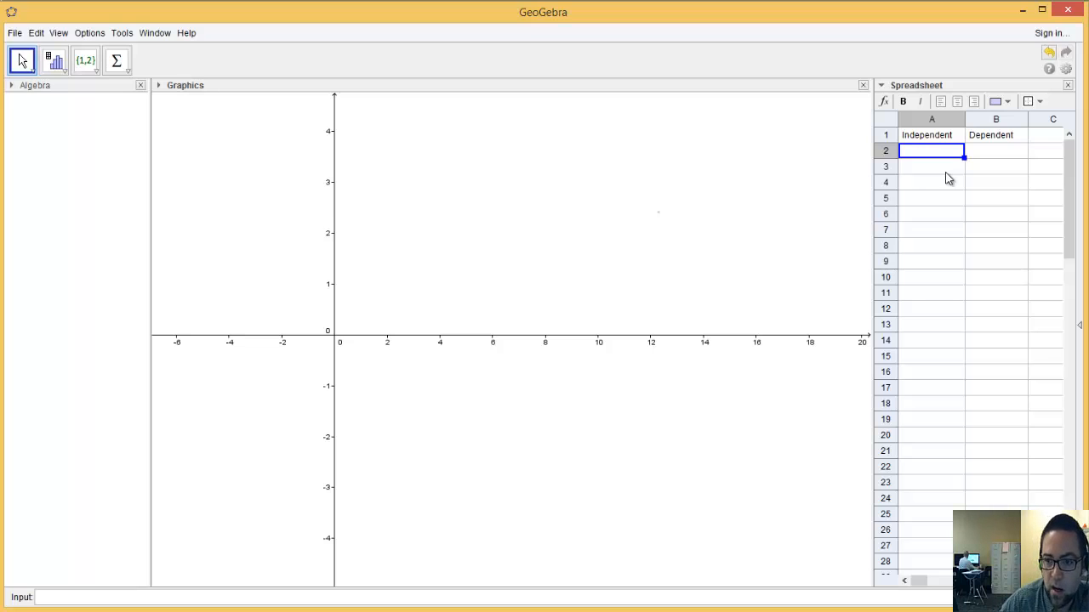
type("1")
key("Return")
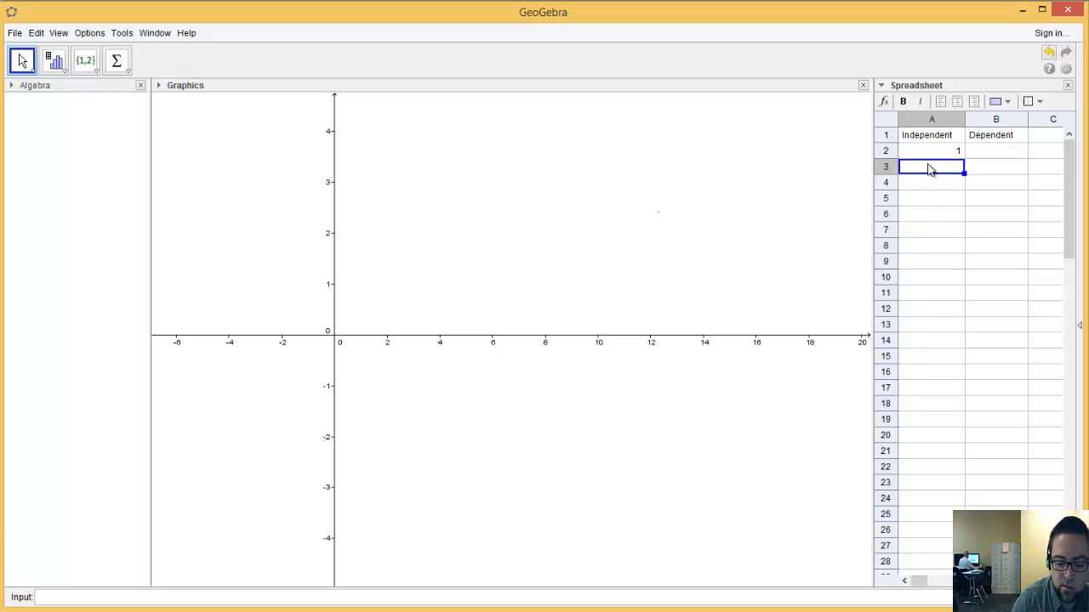
Step: Enter the formula = A2 + 1 in cell A3 and fill it down through cell A10
type("= A2")
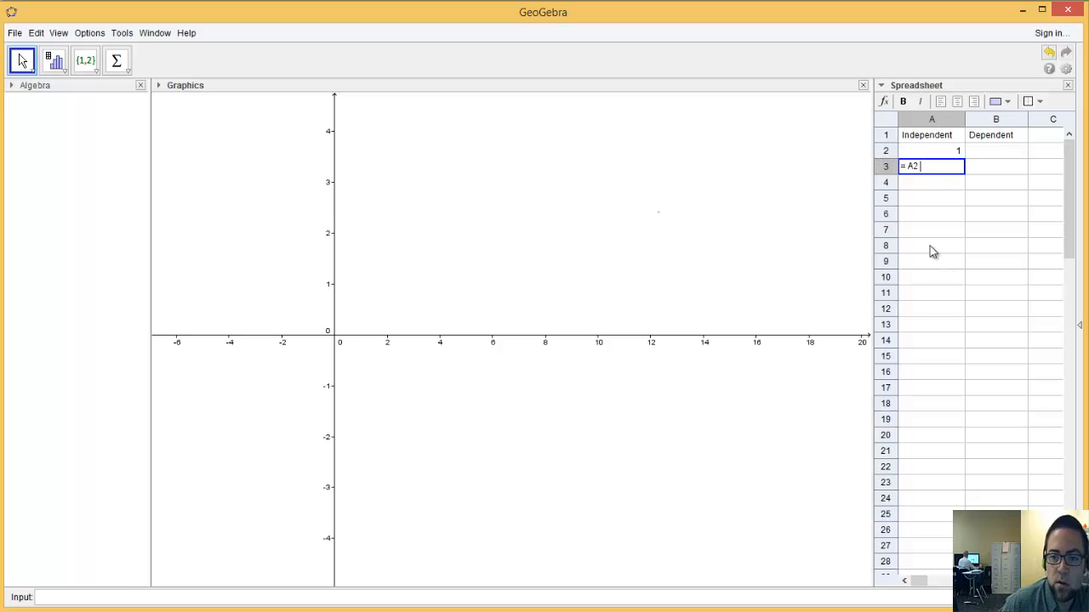
type("+")
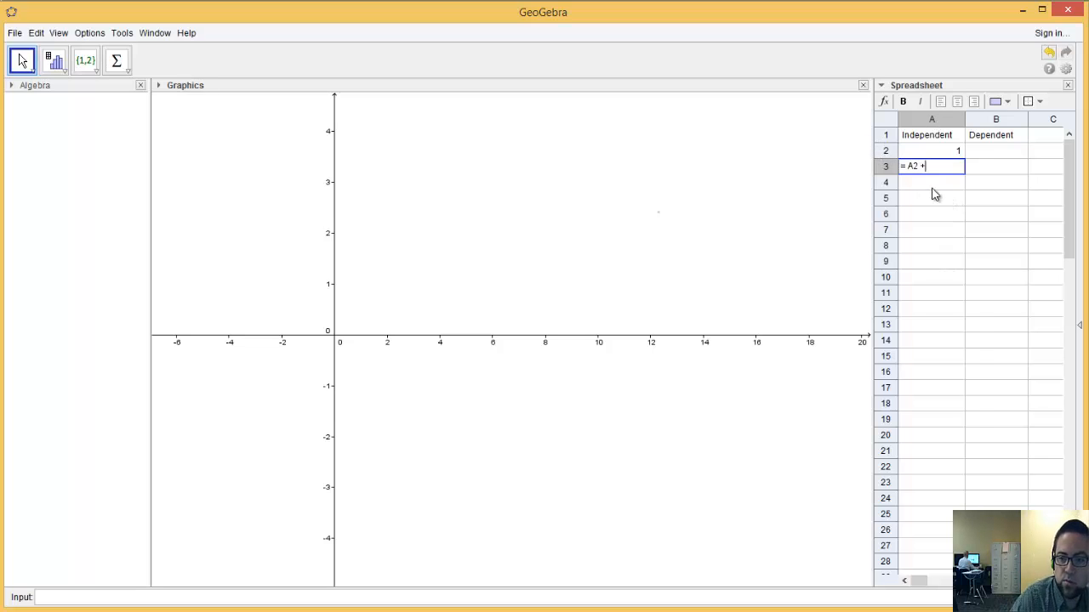
type("1")
key("Return")
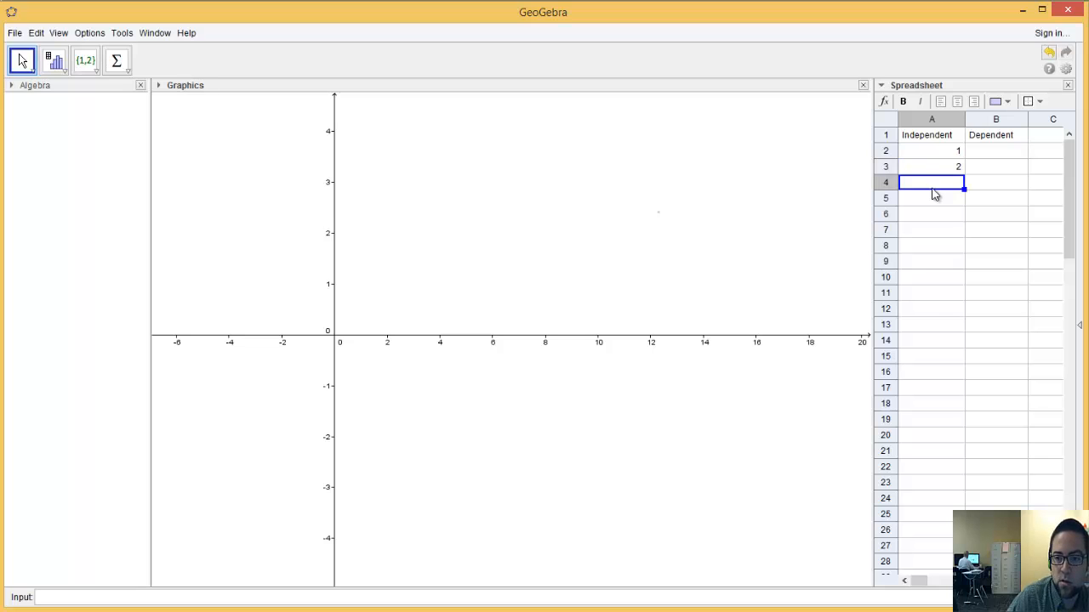
left_click(938, 170)
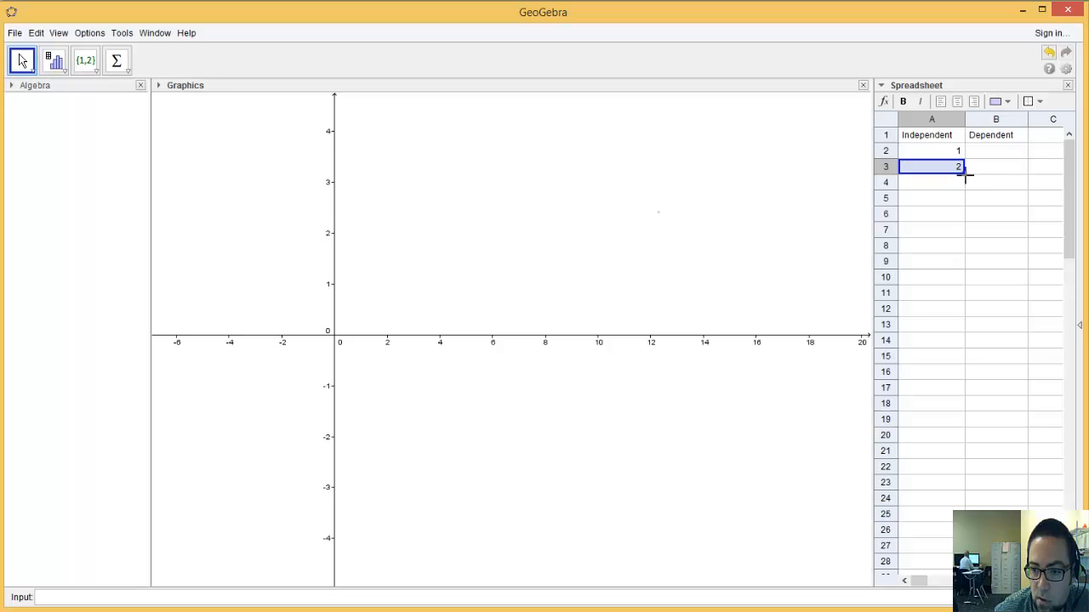
left_click_drag(964, 182, 965, 277)
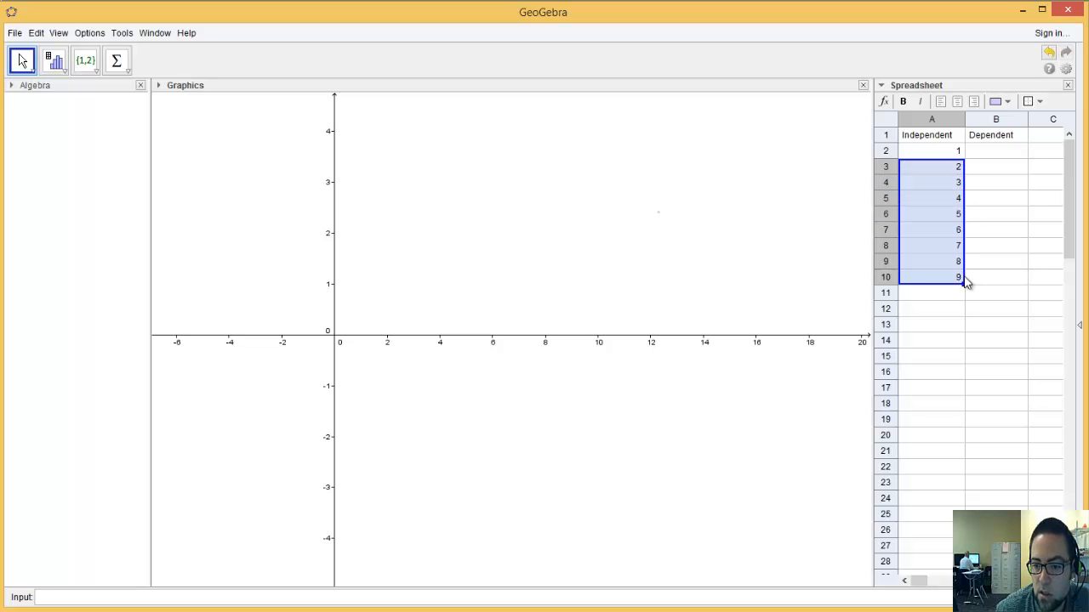
Step: Inspect the filled formula in cell A4 and keep it as =A3 + 1
left_click(937, 186)
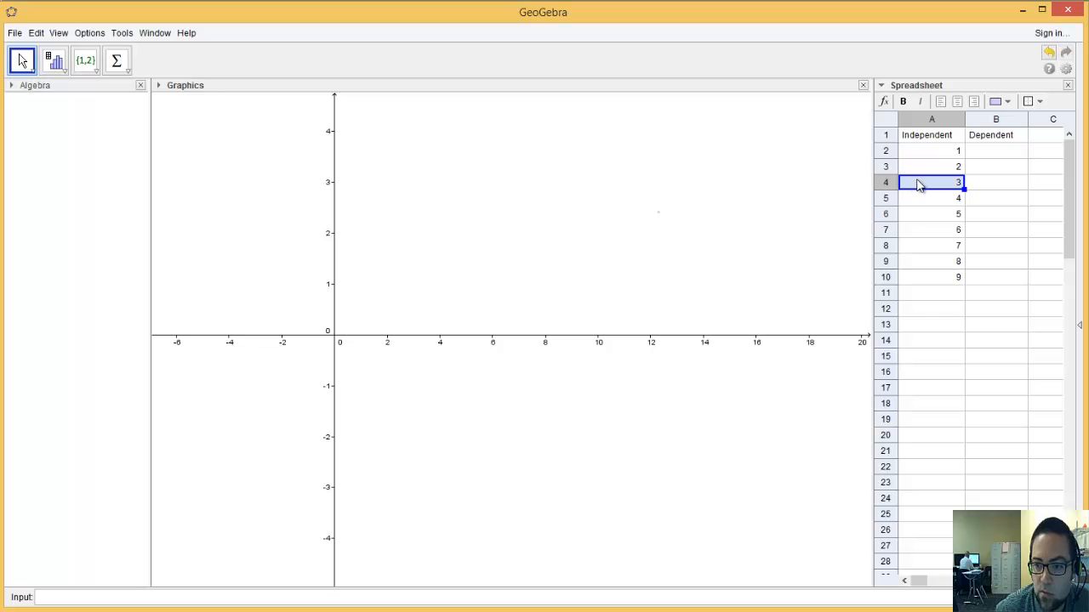
type("=A3+1")
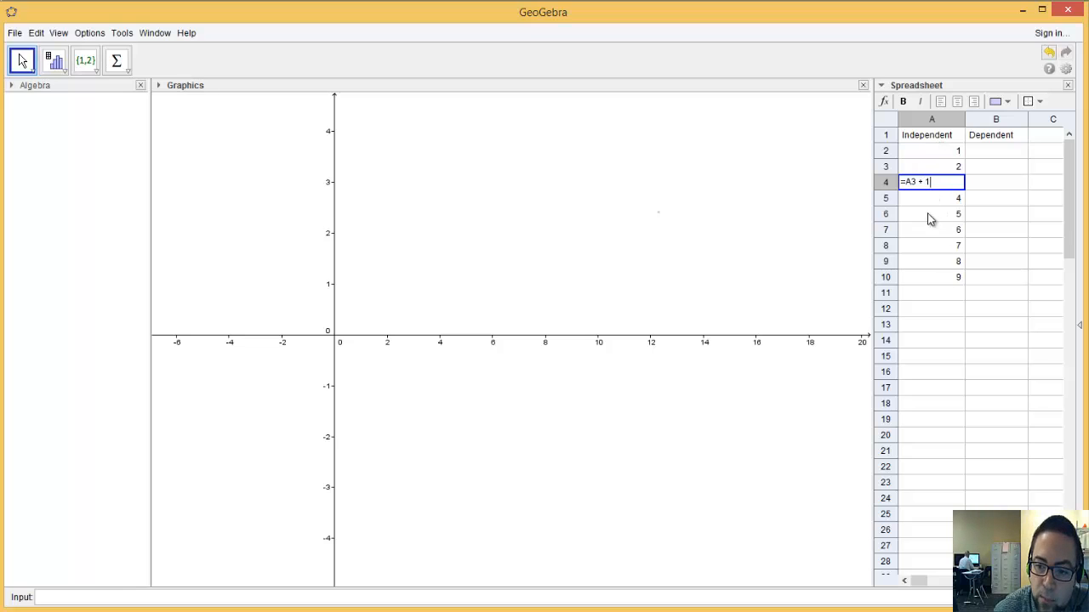
left_click(938, 199)
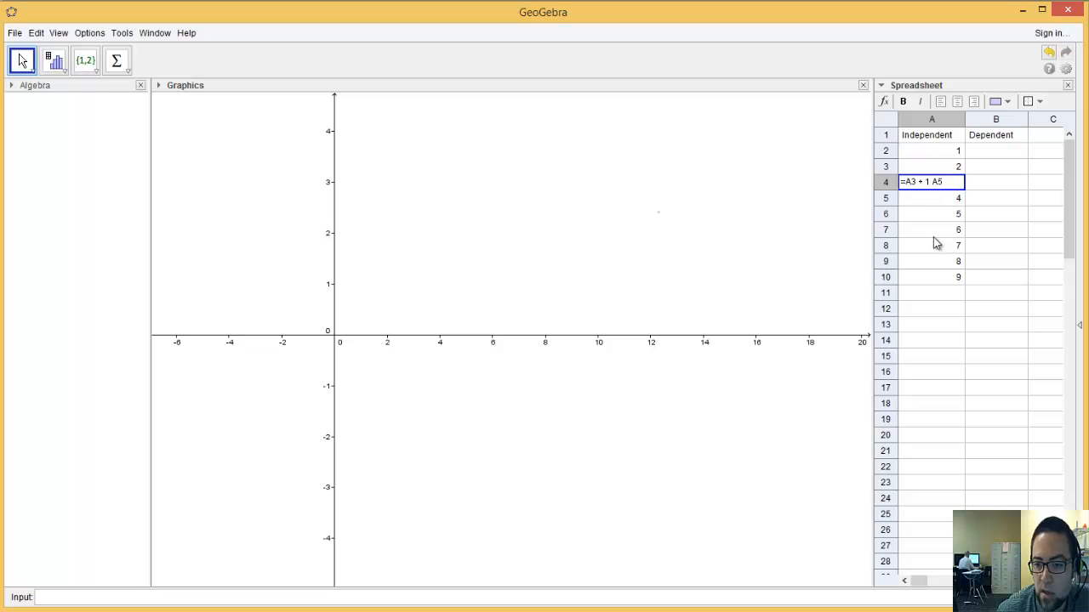
key("BackSpace")
key("BackSpace")
key("BackSpace")
key("BackSpace")
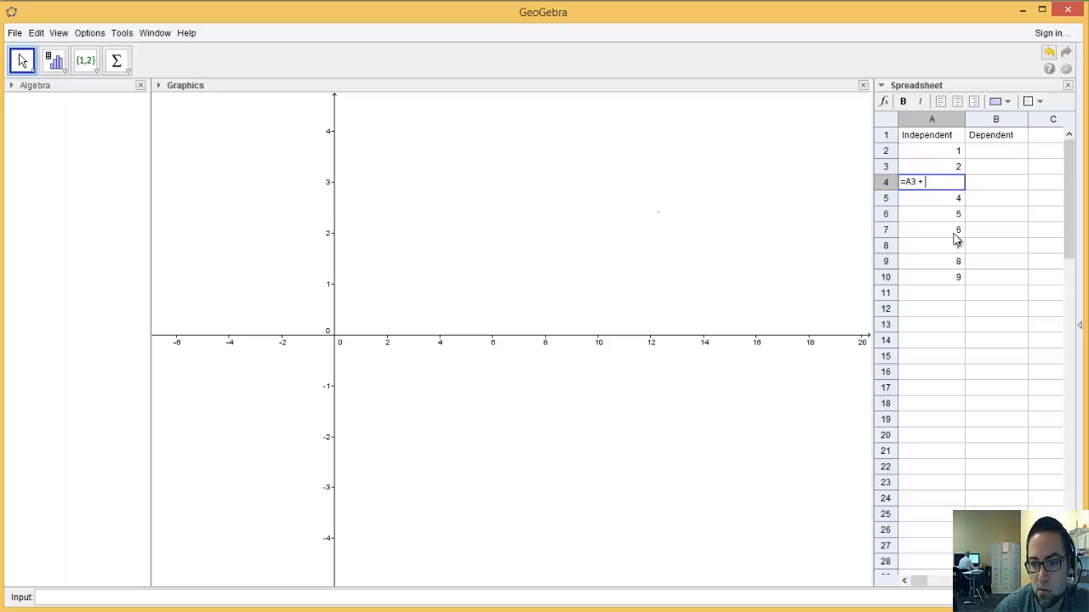
type("1")
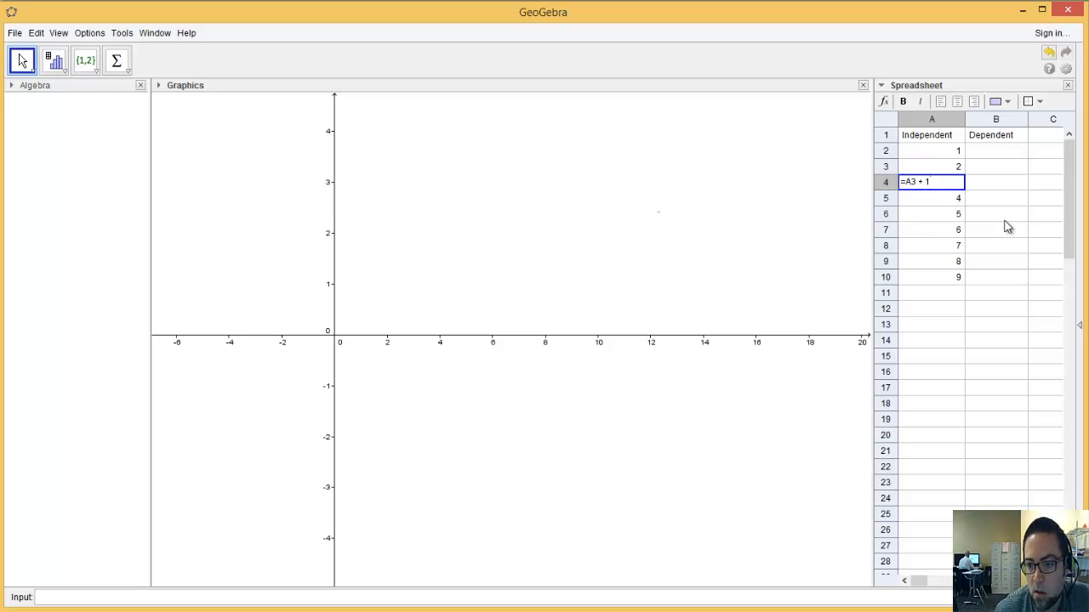
key("Return")
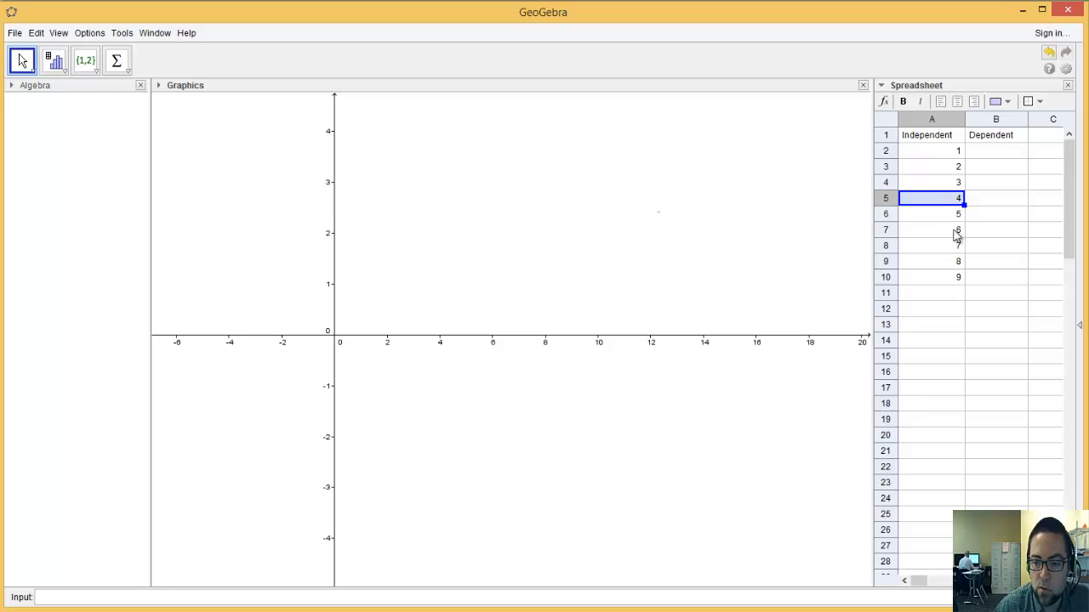
Step: Consult the Typos row in the Excel sheet and enter 2, 4, 5 and 6 in GeoGebra cells B2 to B5
left_click(989, 154)
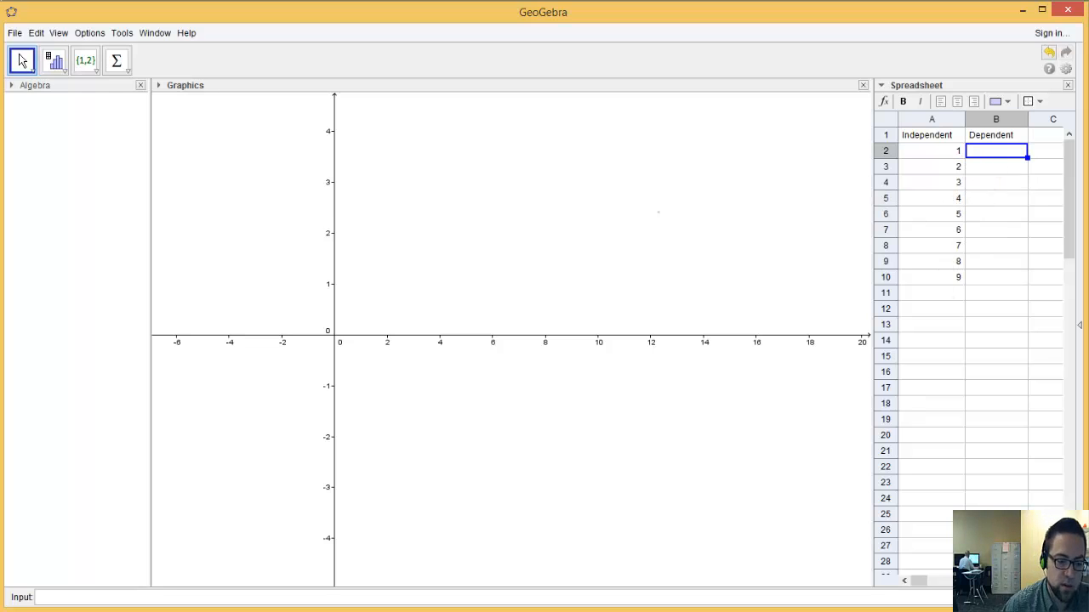
left_click(275, 611)
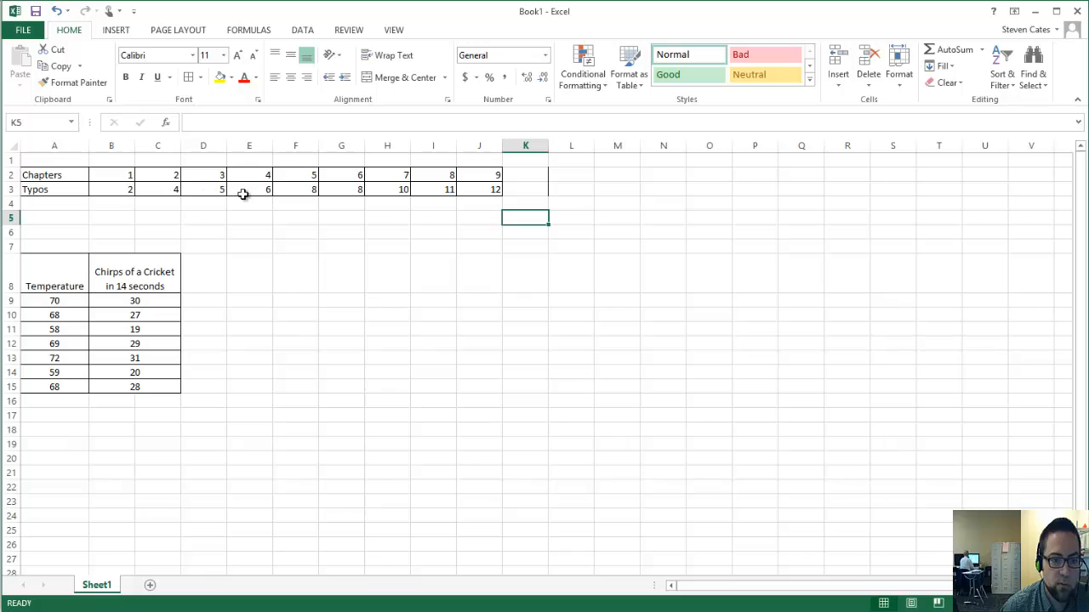
left_click(514, 610)
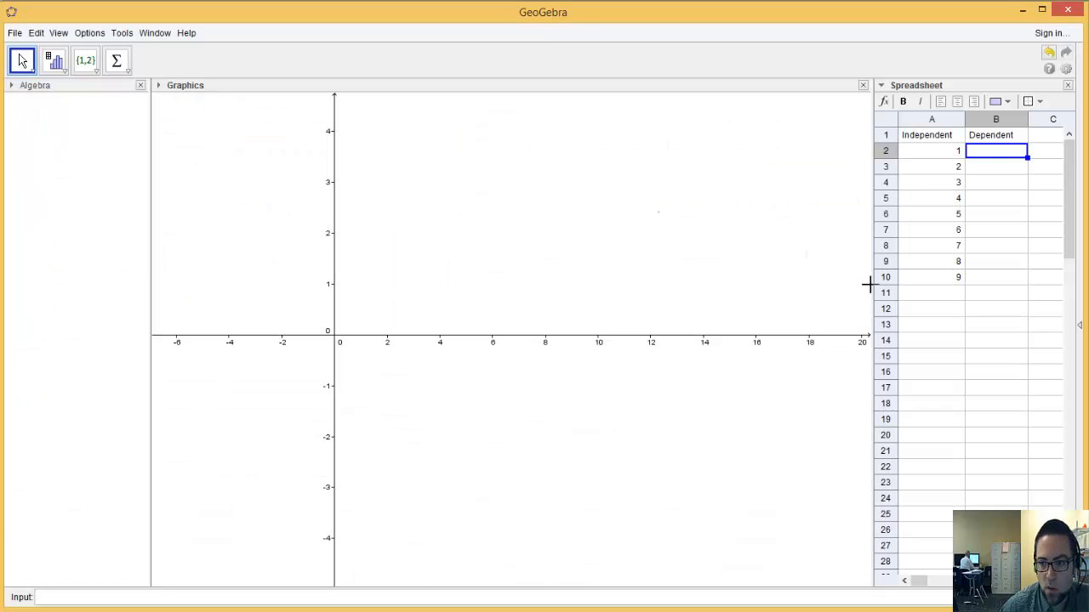
type("2")
key("Return")
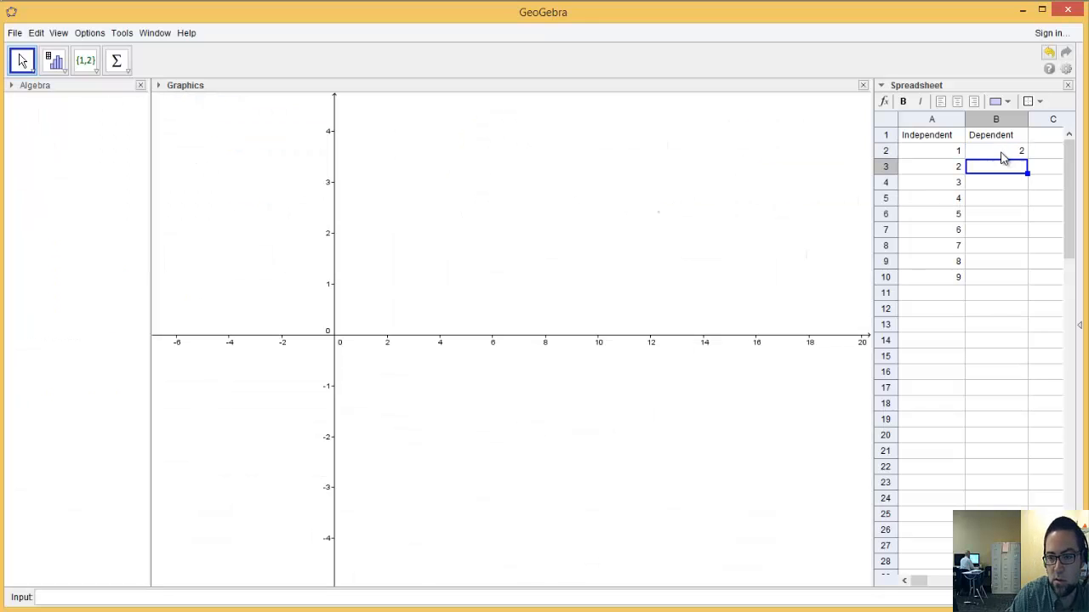
type("4")
key("Return")
type("5")
key("Return")
type("6")
key("Return")
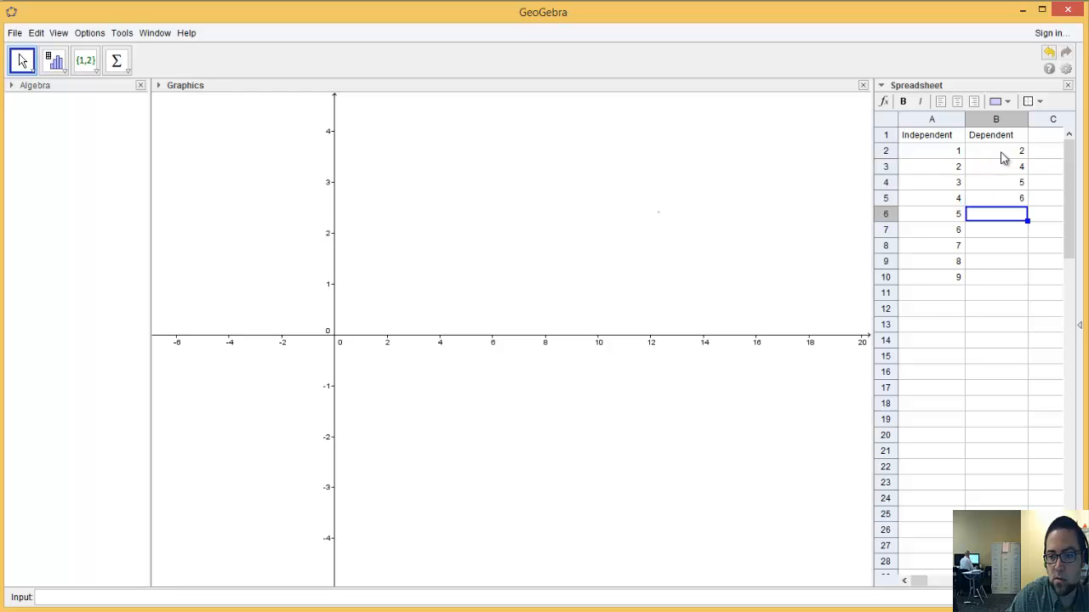
Step: Consult the Excel sheet again and enter the remaining typos 8, 8, 10, 11 and 12 in GeoGebra cells B6 to B10
key("alt+Tab")
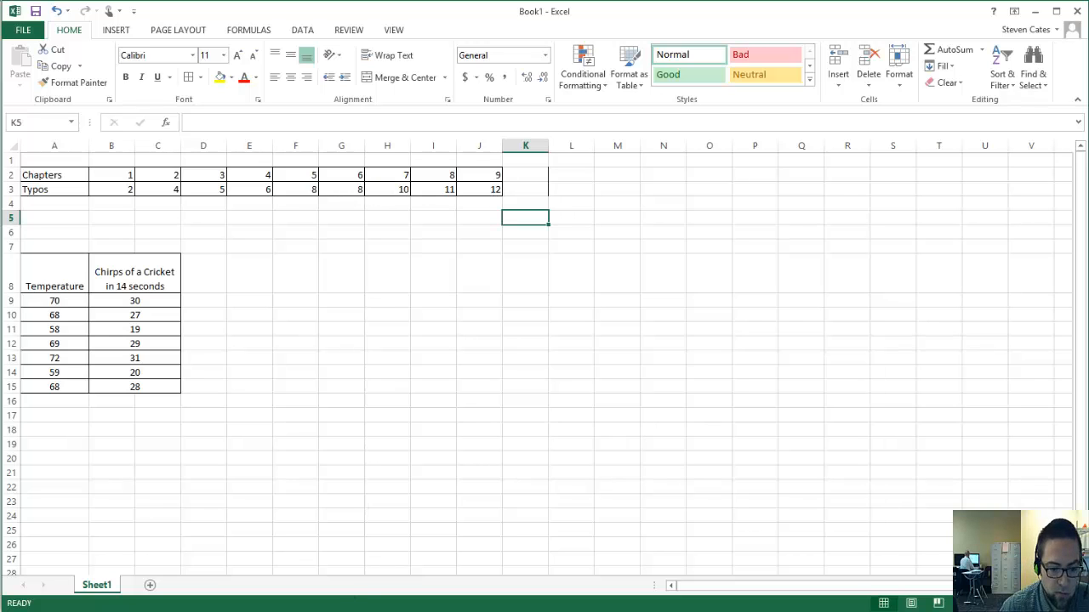
left_click(338, 611)
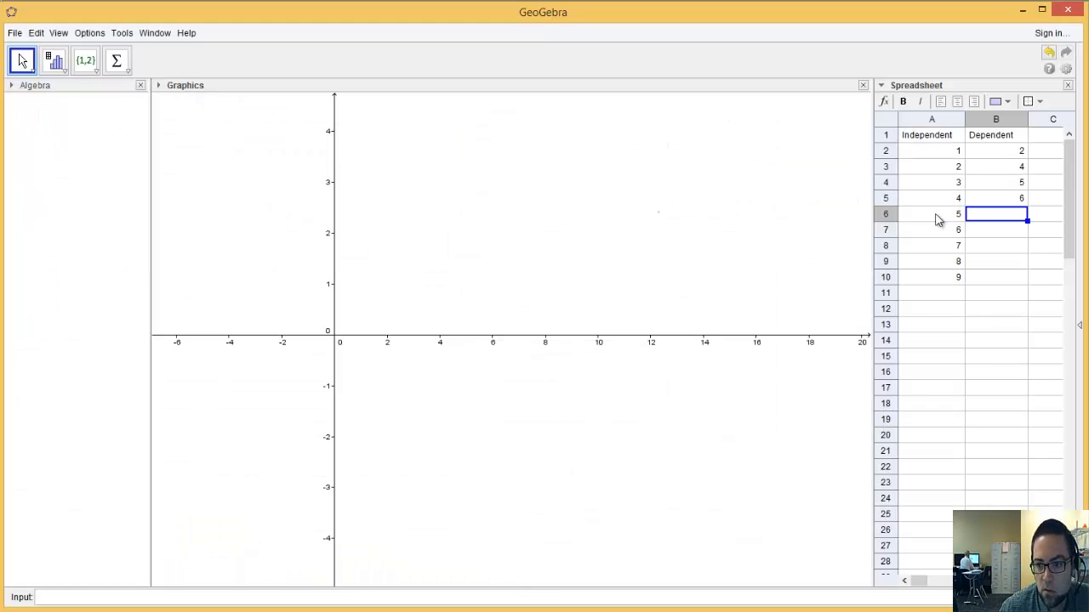
type("8")
key("Return")
type("8")
key("Return")
type("10")
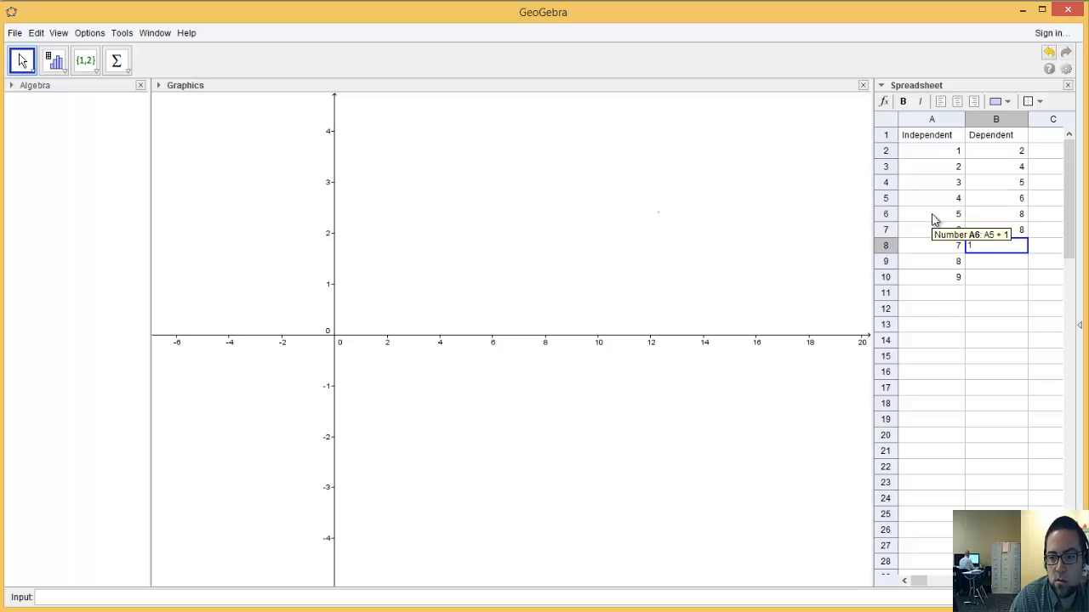
key("Return")
type("11")
key("Return")
type("12")
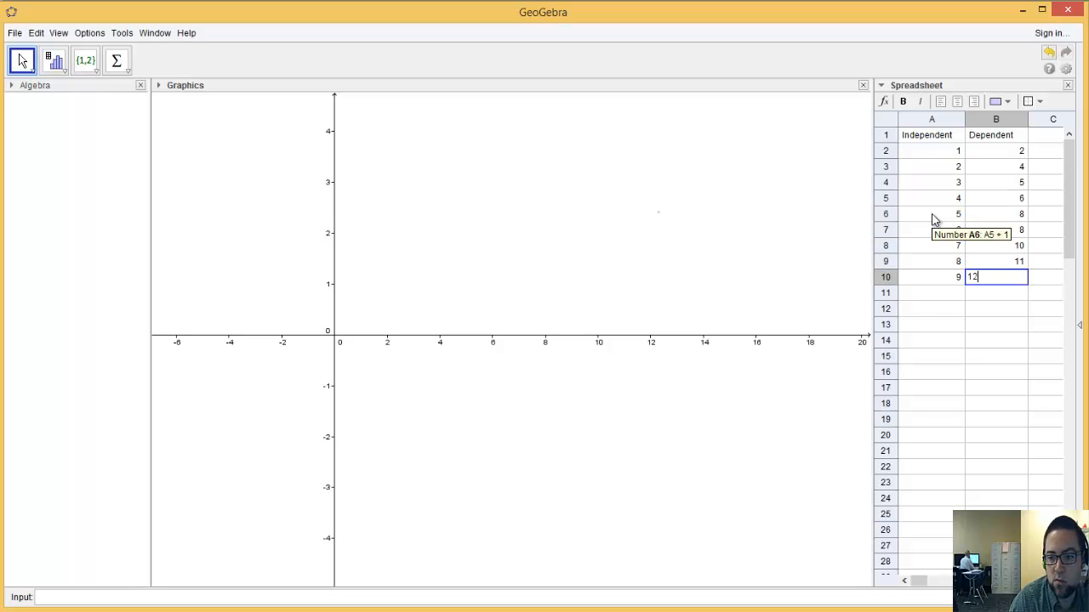
key("Return")
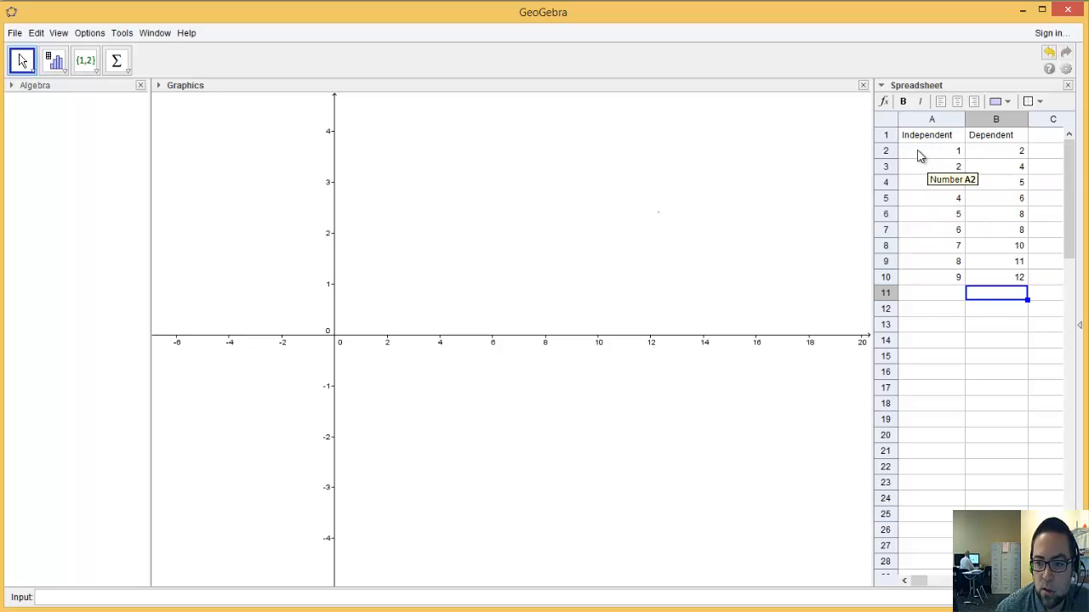
Step: Create a list of points from the spreadsheet data in A2:B10
left_click_drag(919, 156, 978, 287)
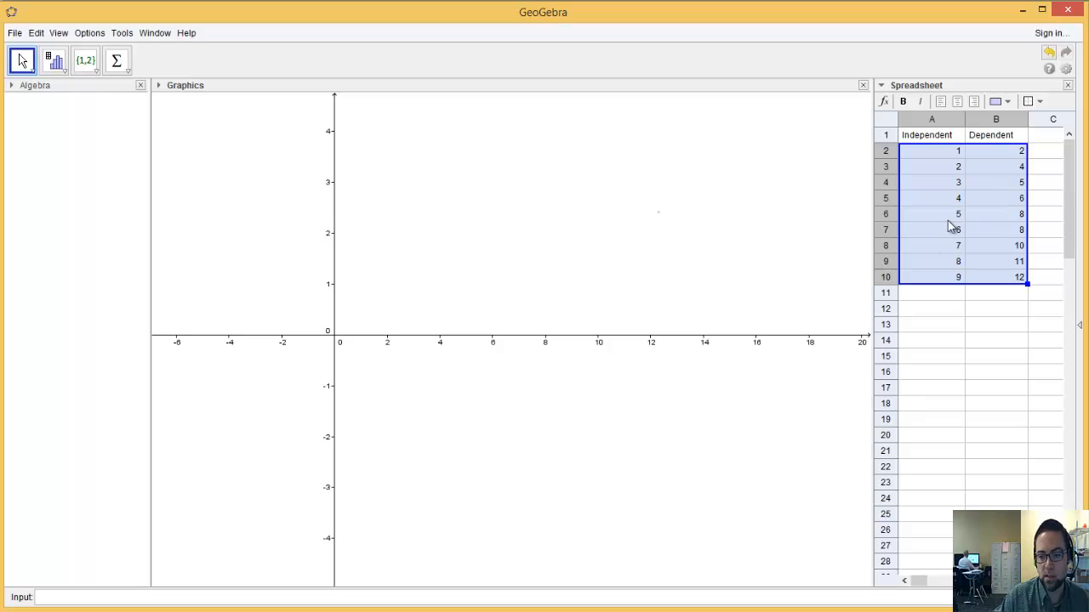
right_click(908, 165)
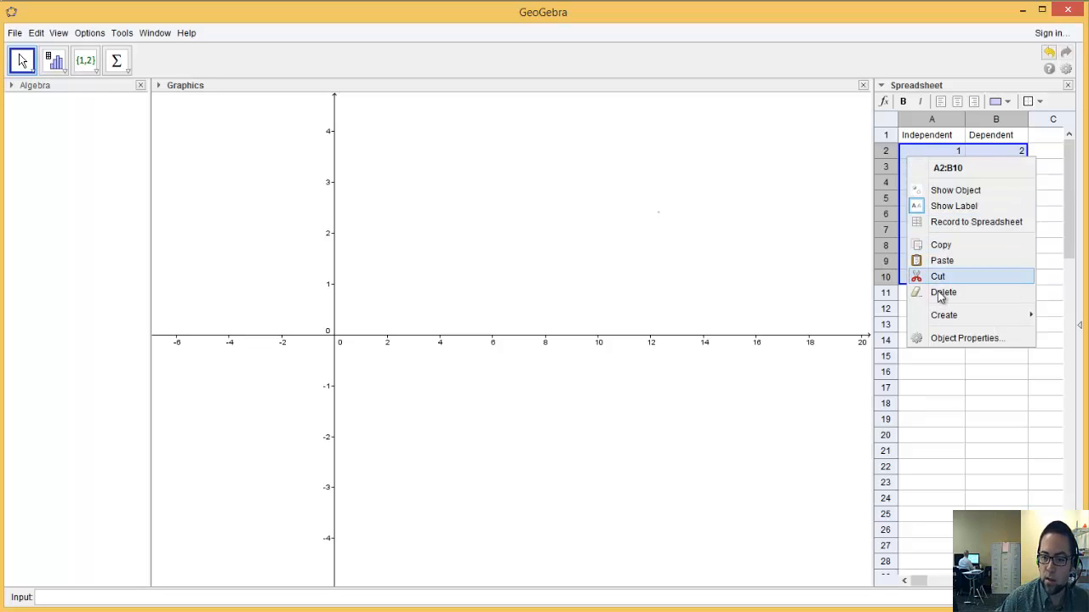
mouse_move(951, 321)
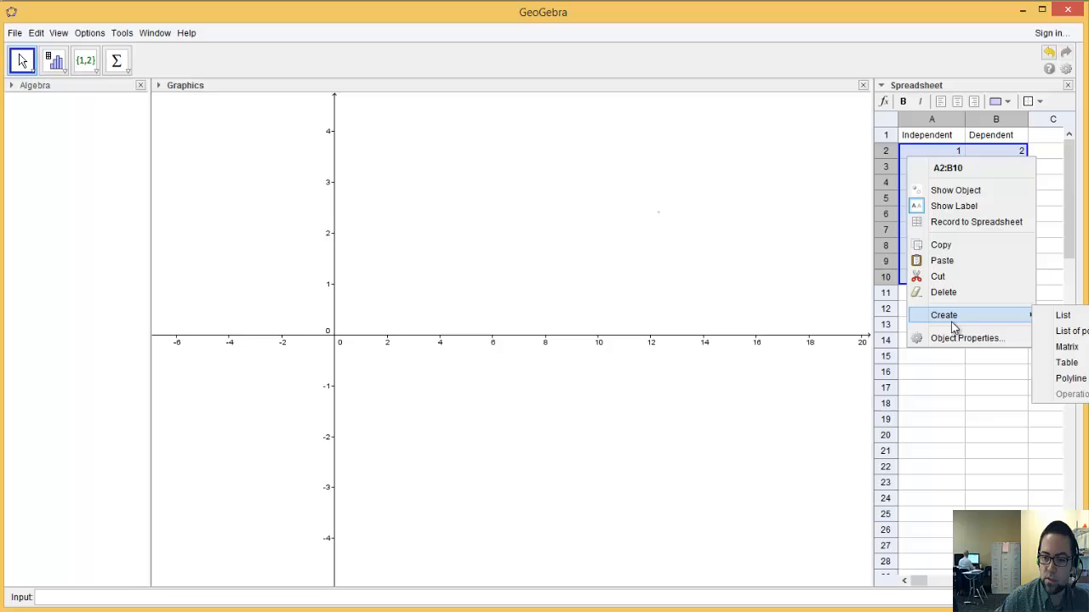
left_click(1065, 332)
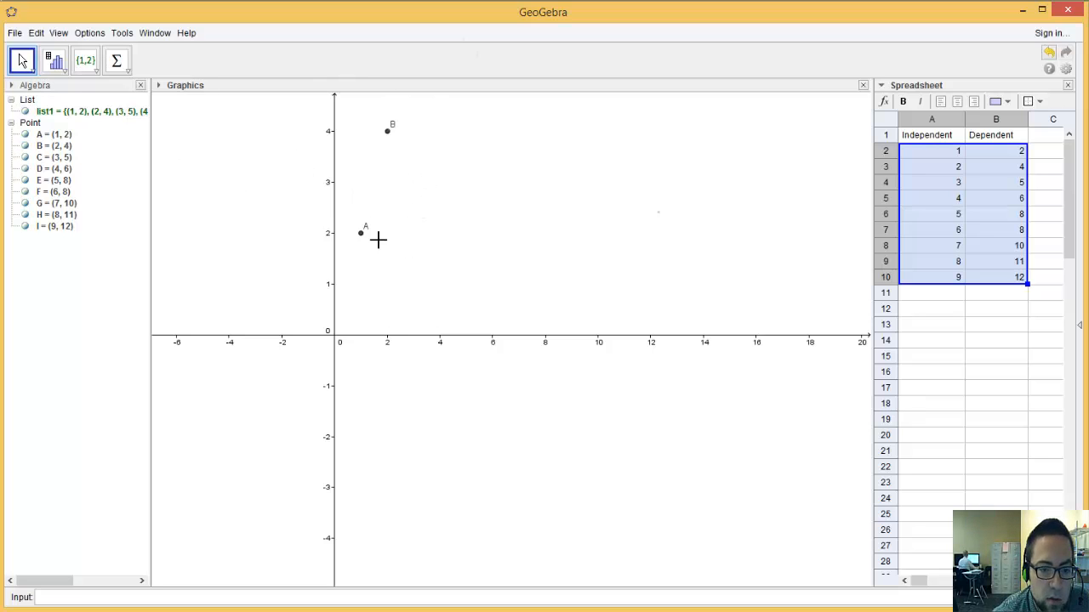
Step: Zoom out the Graphics view until all plotted points A to I fit, and deselect the spreadsheet data
scroll(446, 209, "down", 2)
scroll(507, 178, "down", 1)
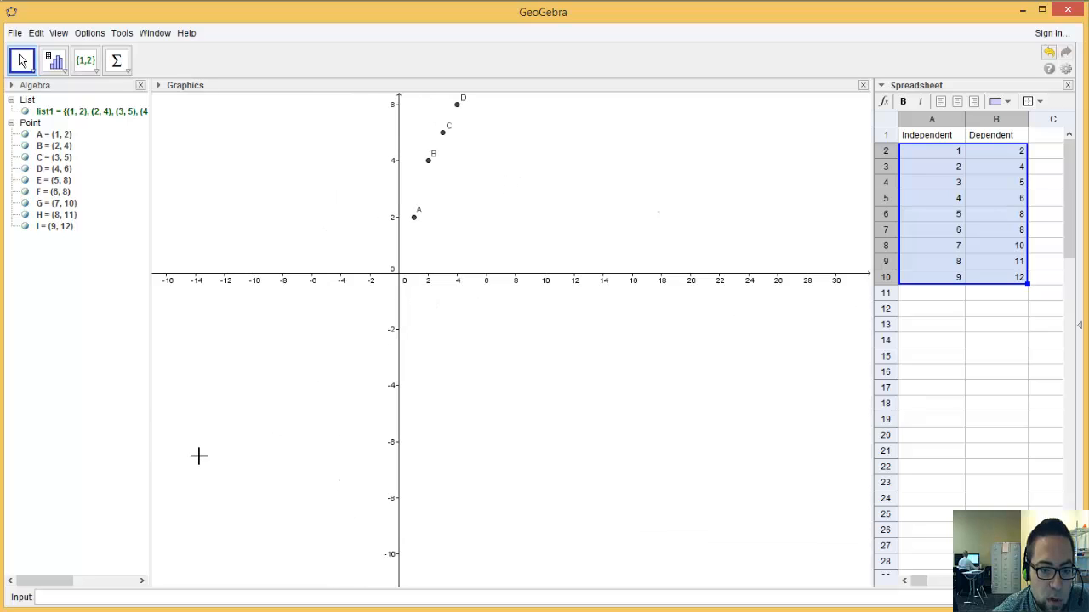
scroll(247, 417, "down", 1)
scroll(423, 261, "down", 1)
scroll(261, 402, "down", 1)
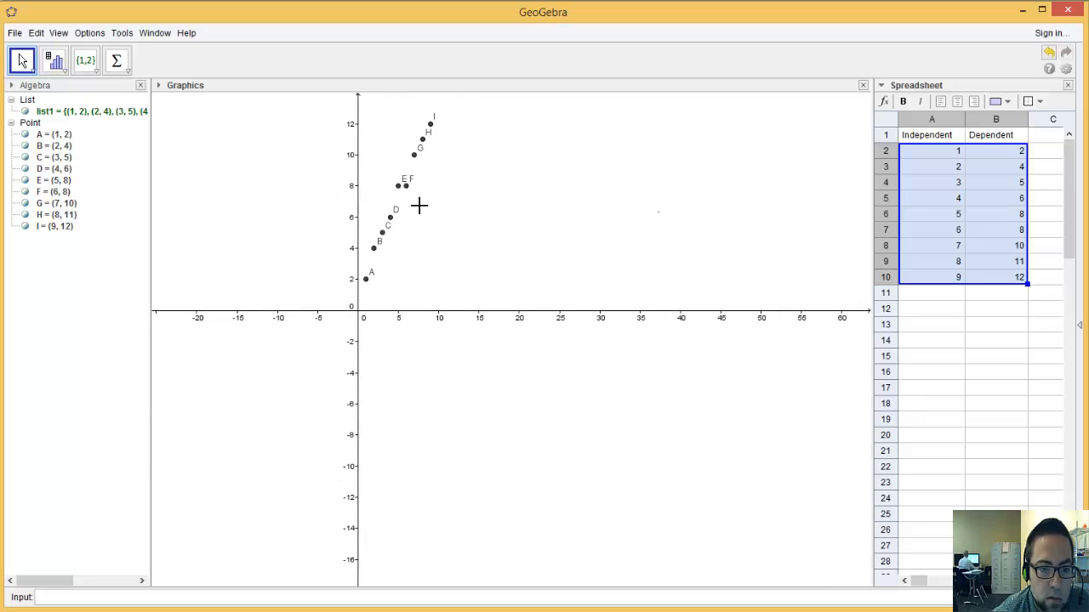
left_click(284, 221)
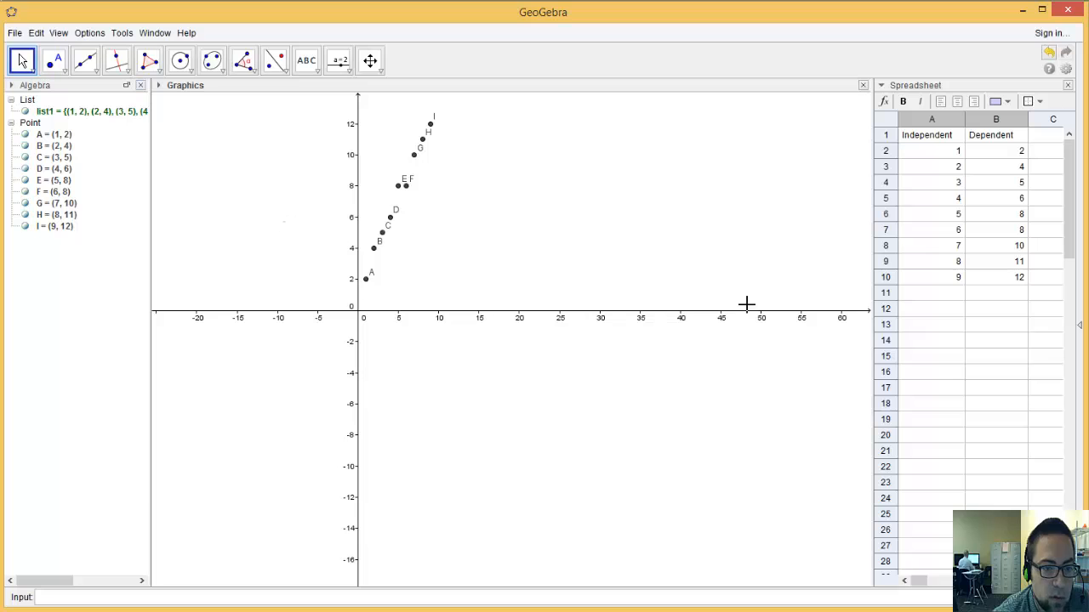
Step: Zoom in slightly and reposition the Graphics view, including with Move Graphics View, to bring the plotted points closer to the middle
left_click(380, 71)
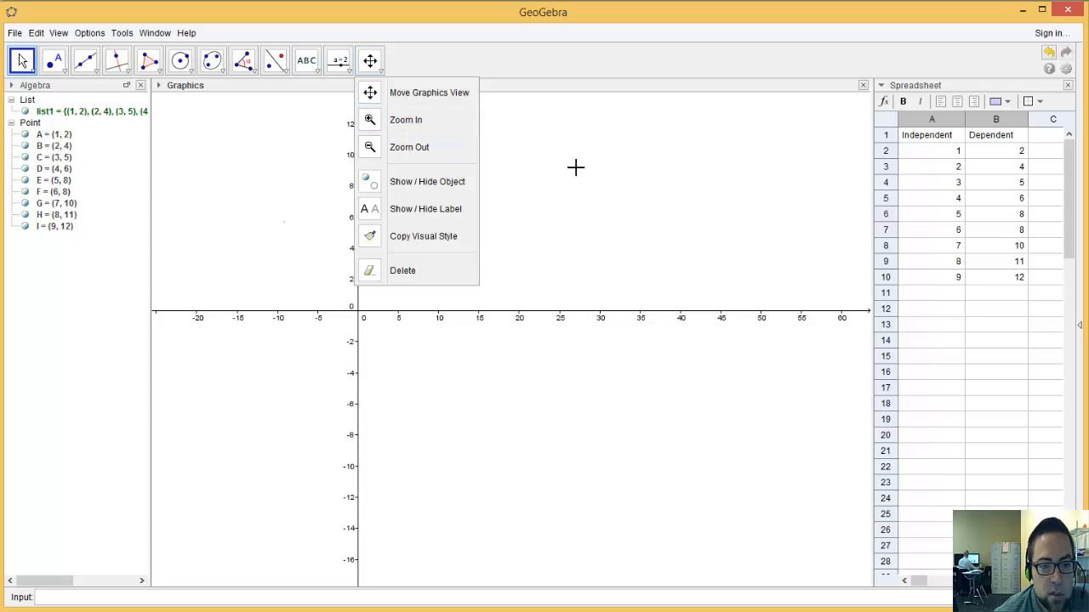
left_click(547, 168)
scroll(474, 157, "up", 1)
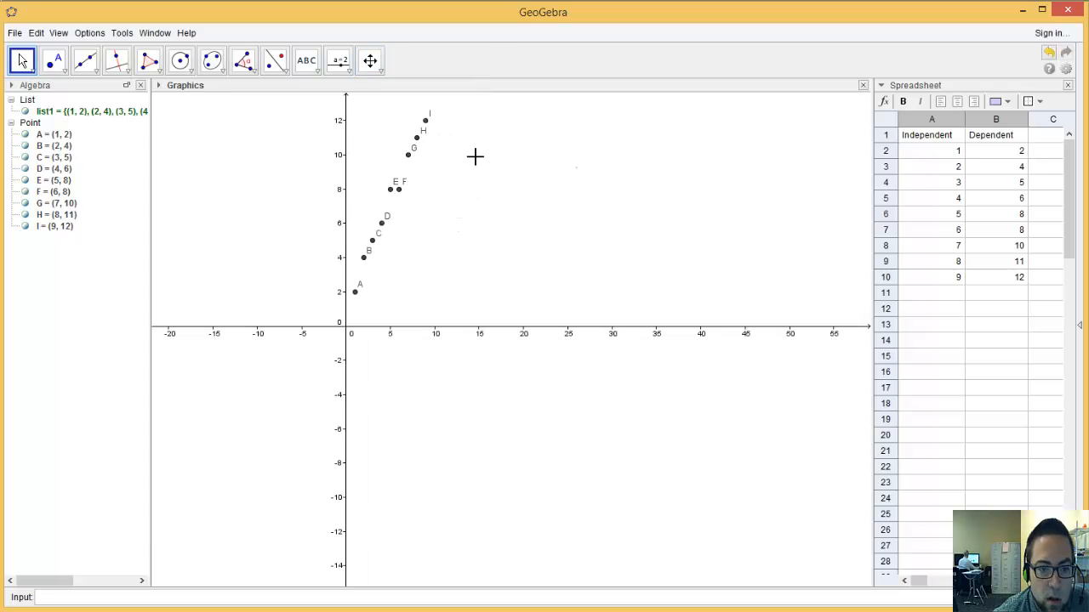
scroll(472, 174, "up", 3)
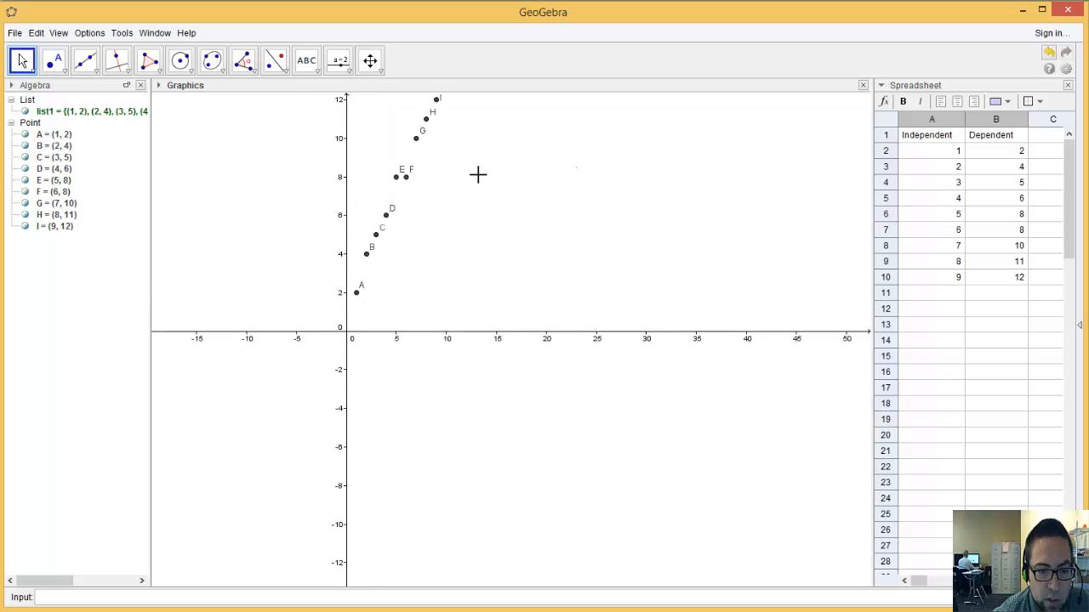
left_click_drag(477, 174, 444, 321)
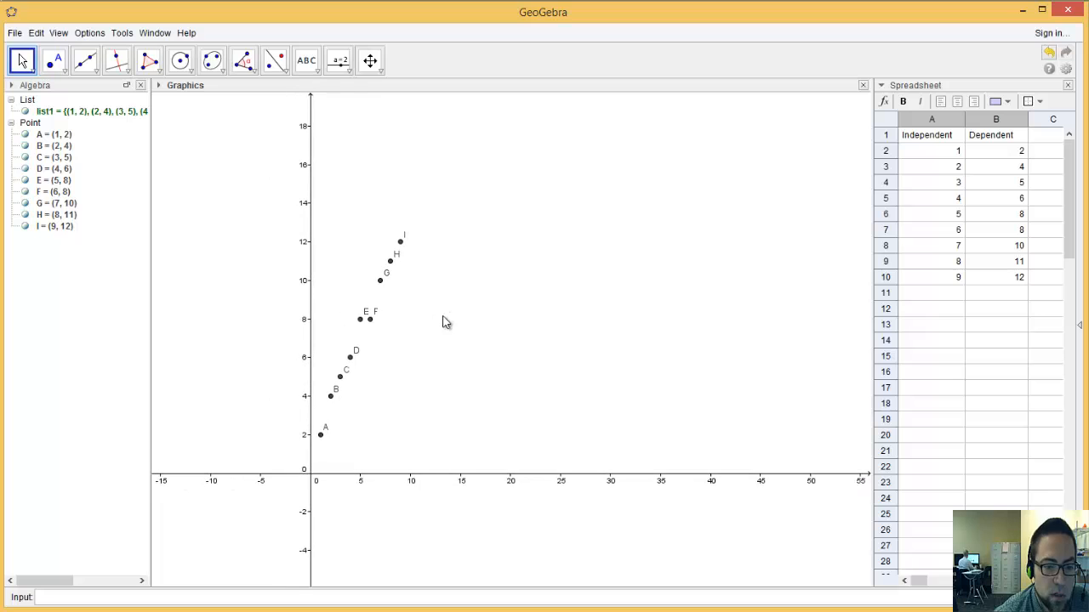
left_click(371, 64)
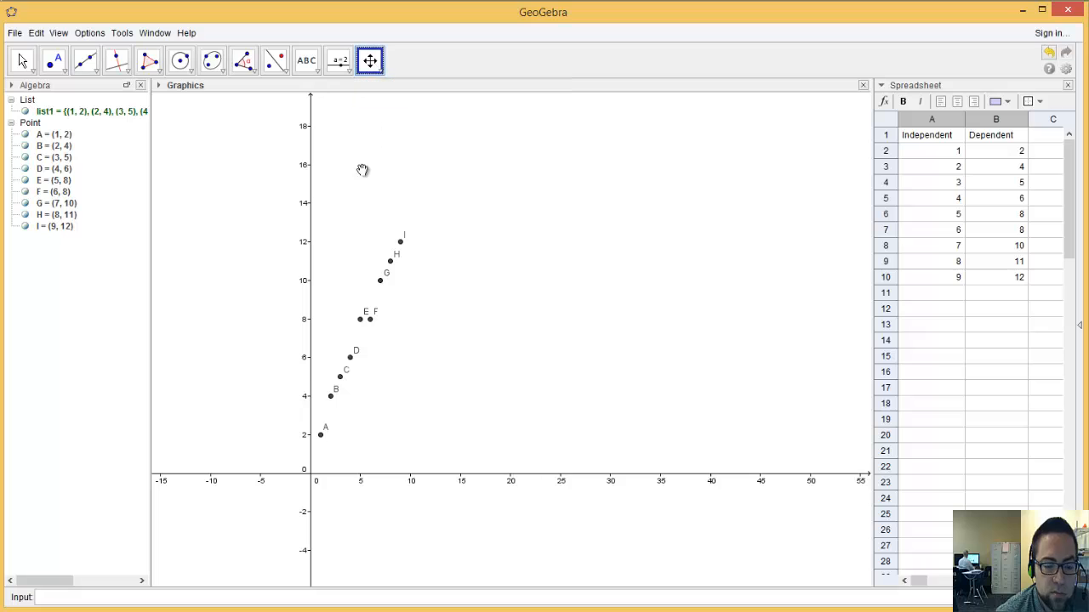
left_click_drag(593, 423, 594, 419)
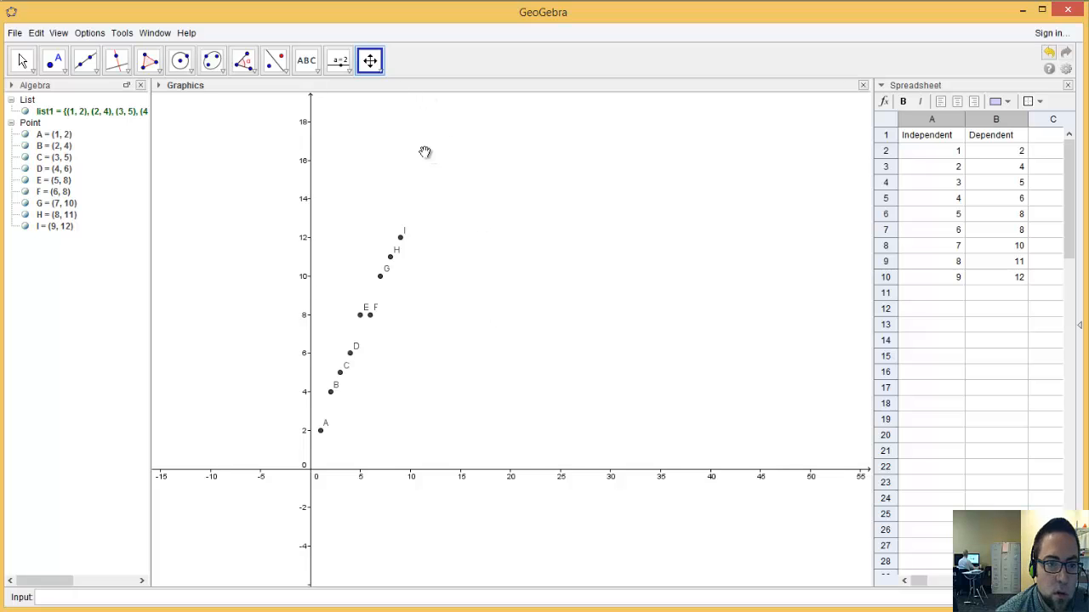
left_click_drag(559, 294, 557, 291)
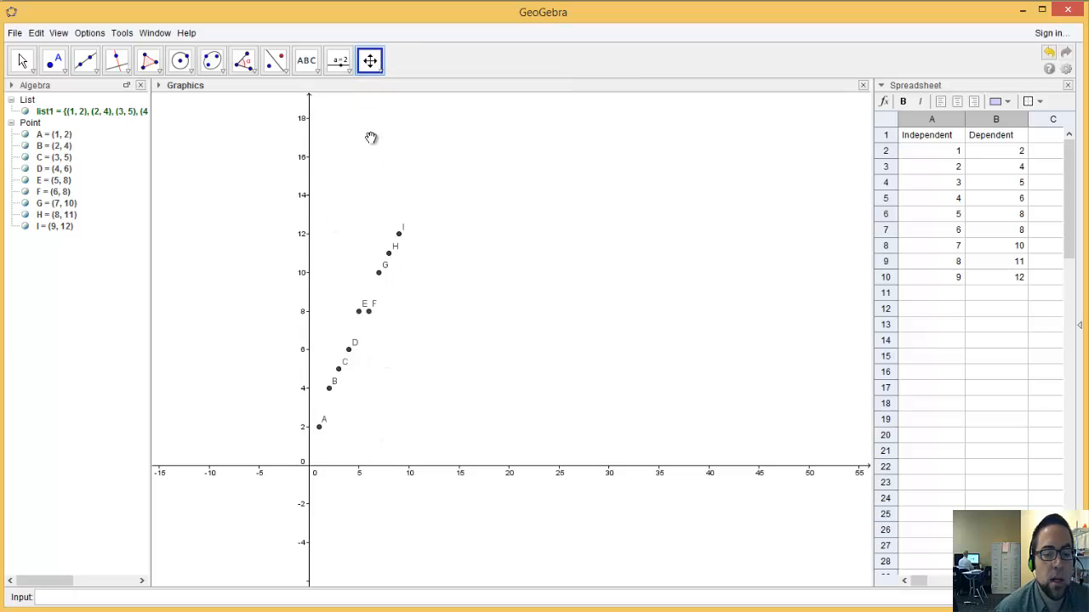
Step: Create a number slider named a in the Graphics view with minimum 0, maximum 9 and increment 1
left_click(339, 63)
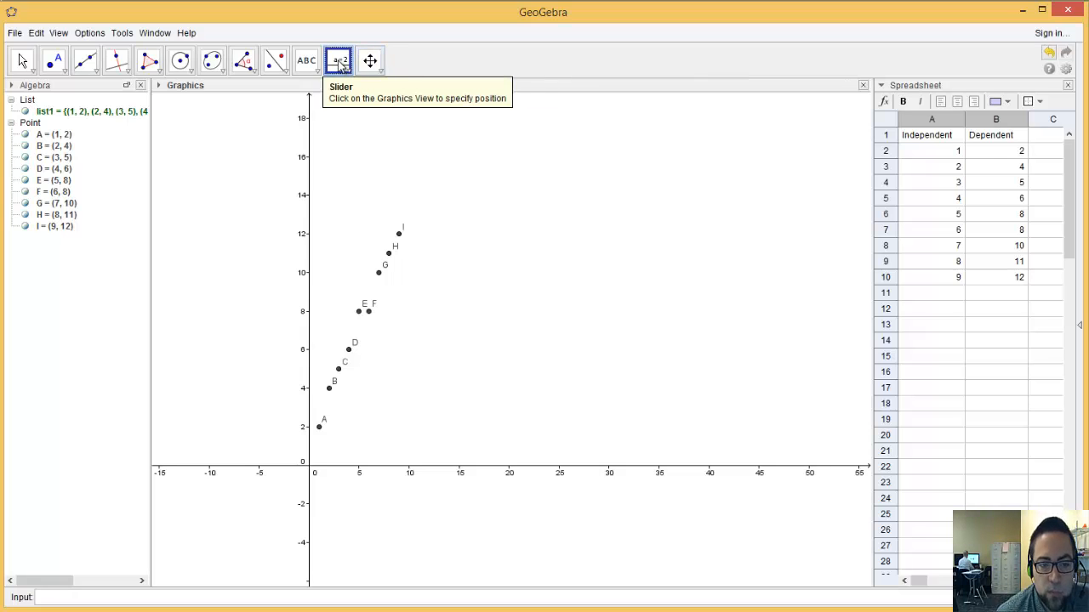
left_click(339, 63)
left_click(365, 92)
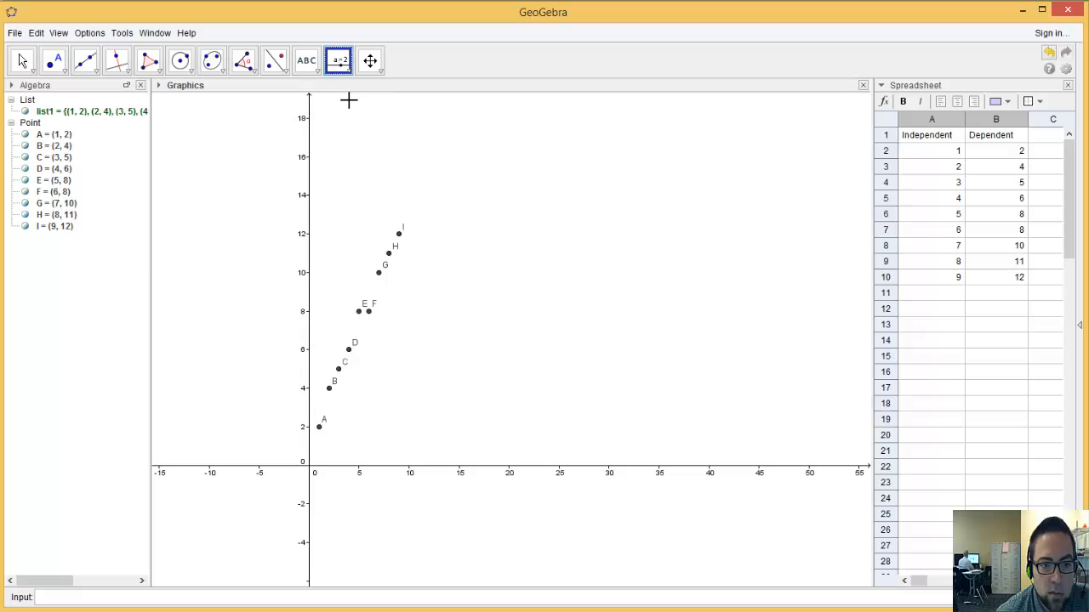
left_click(553, 213)
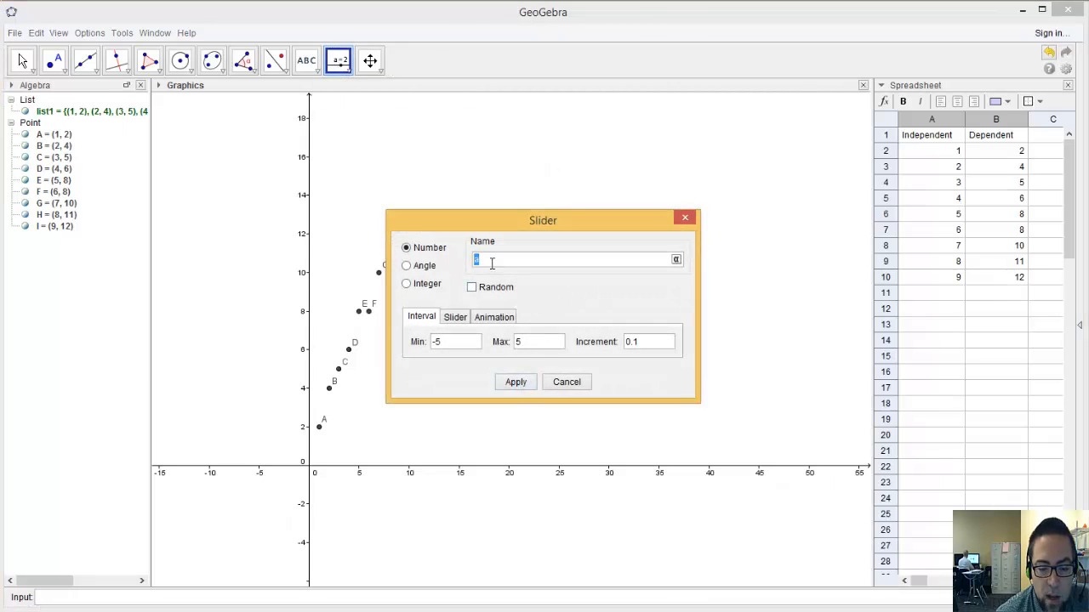
left_click_drag(430, 342, 446, 344)
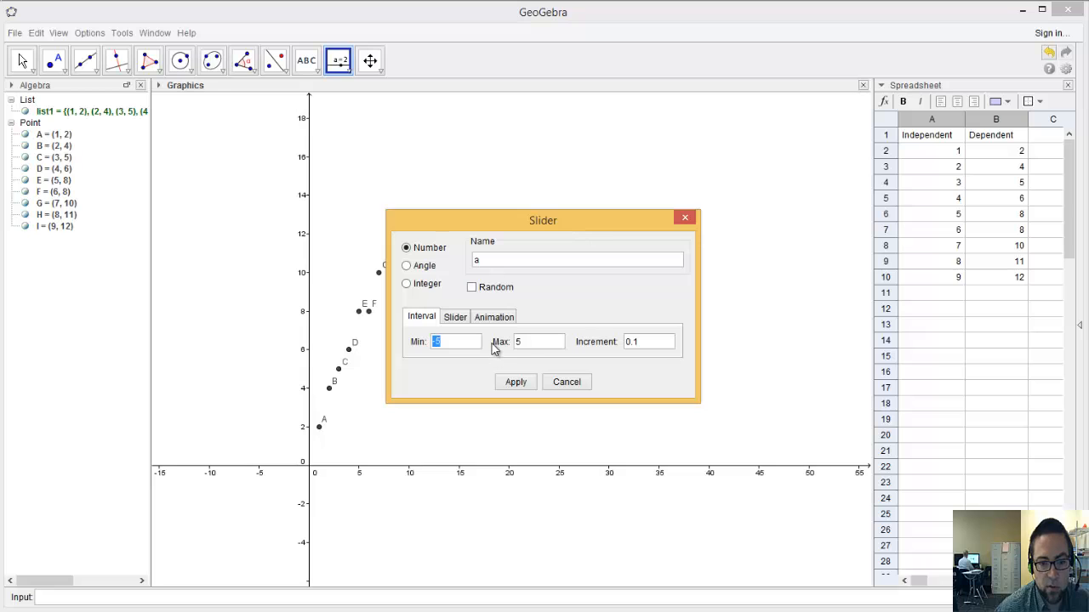
type("0")
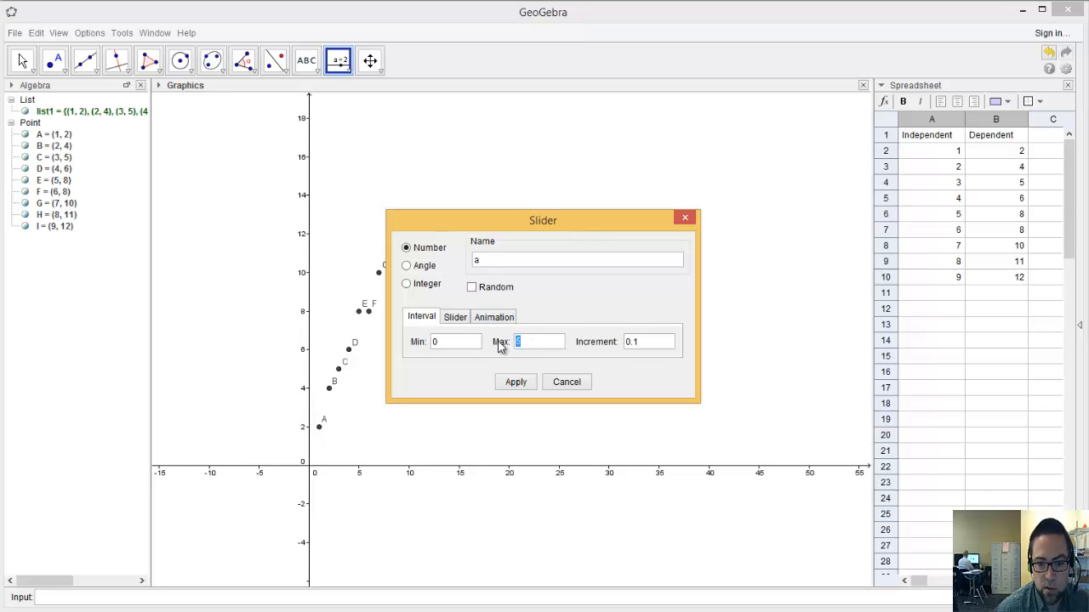
left_click_drag(514, 348, 534, 351)
type("9")
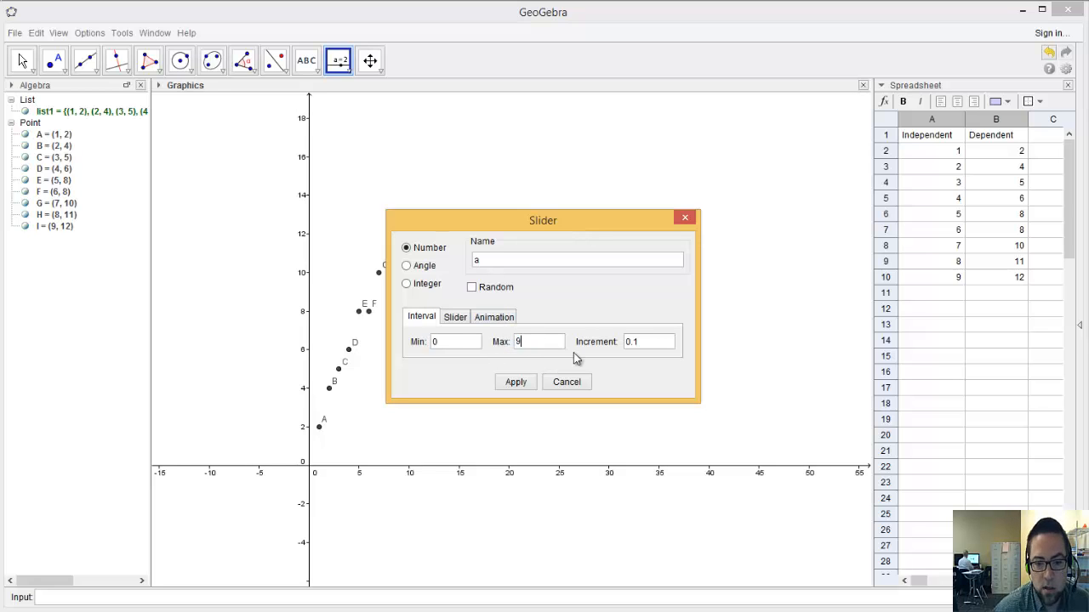
left_click_drag(647, 346, 621, 343)
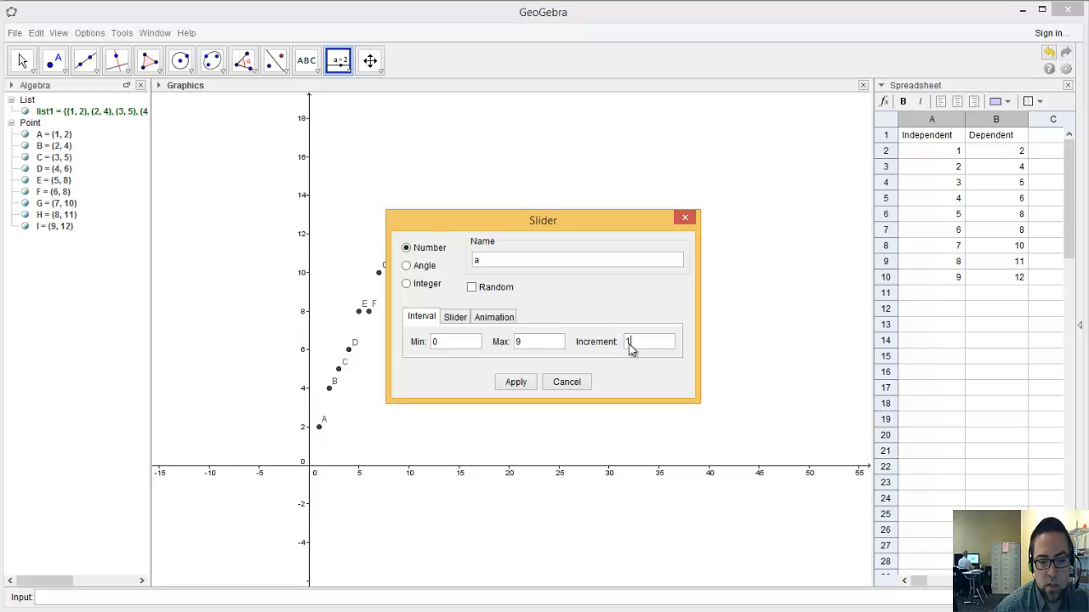
left_click(521, 384)
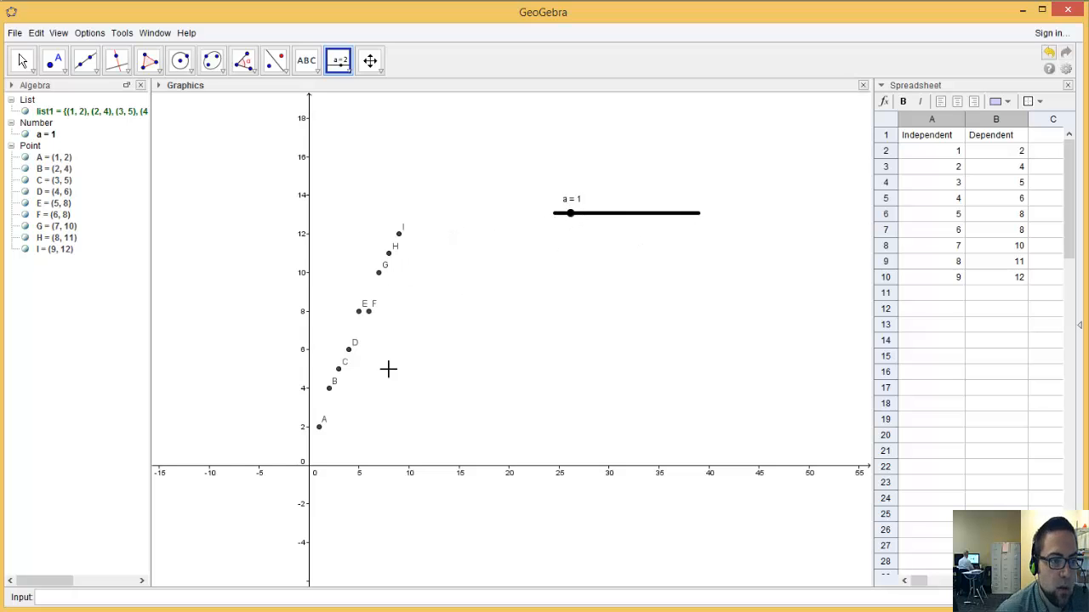
Step: Plot the vertical line x=a so that it is controlled by the slider
left_click(148, 604)
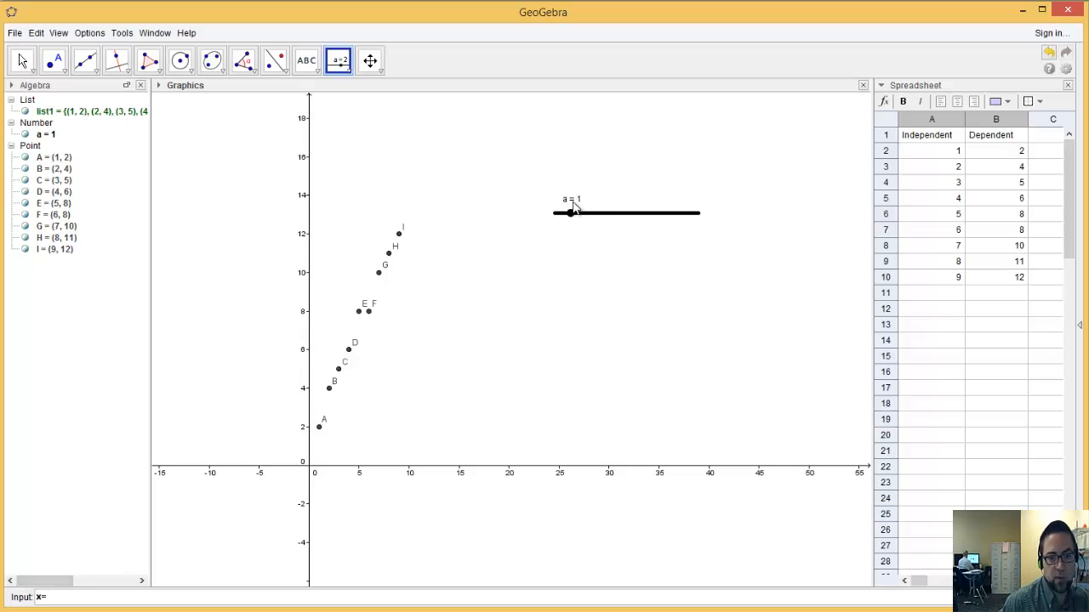
type("a")
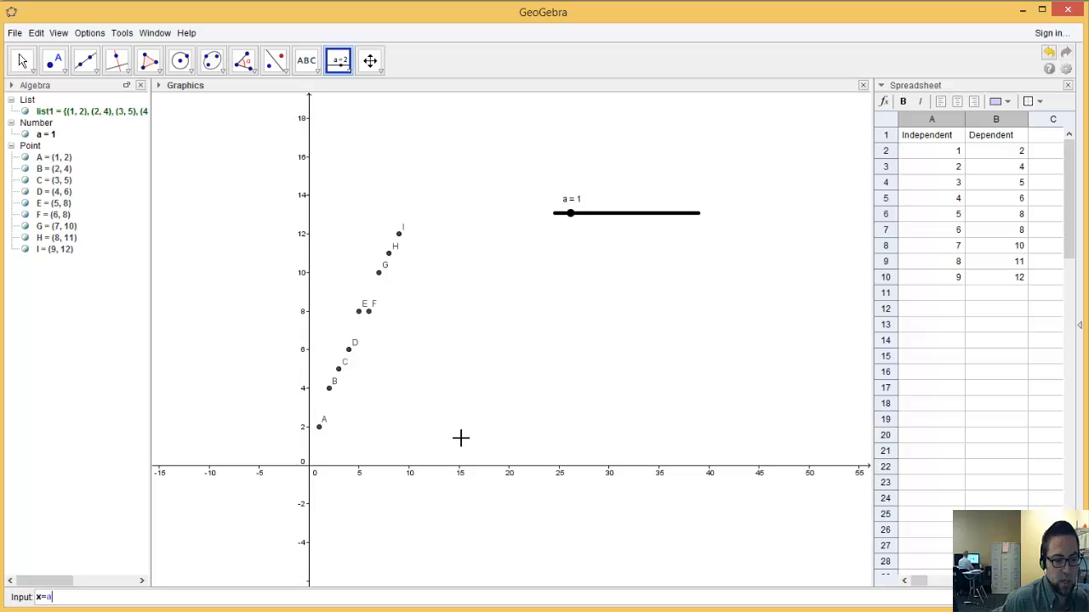
key("Return")
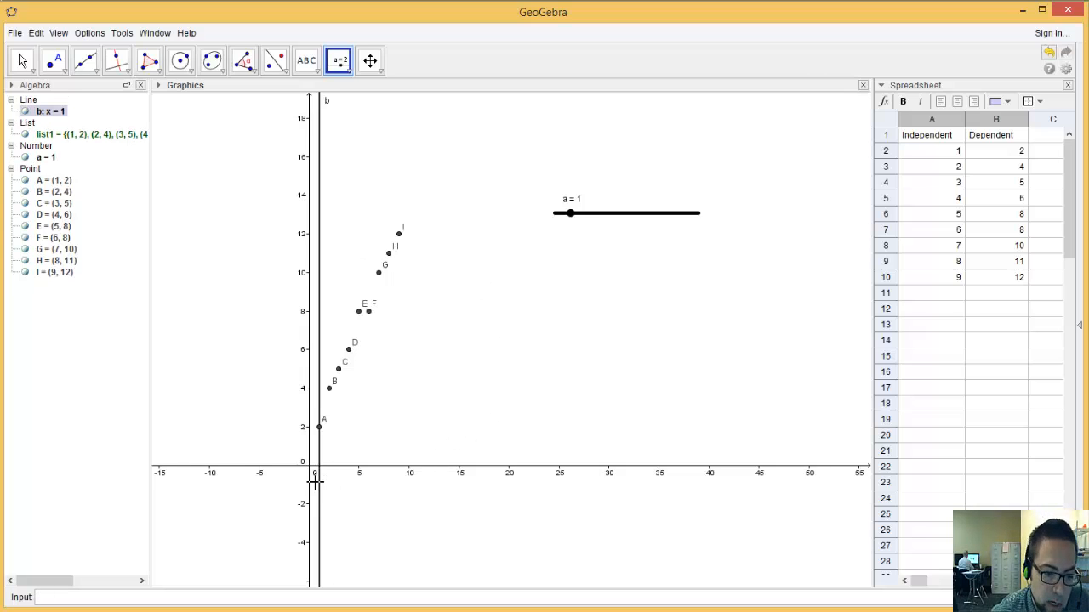
Step: Move slider a to 5, 6 and finally 9 to sweep the vertical line across the plotted points
scroll(342, 484, "up", 10)
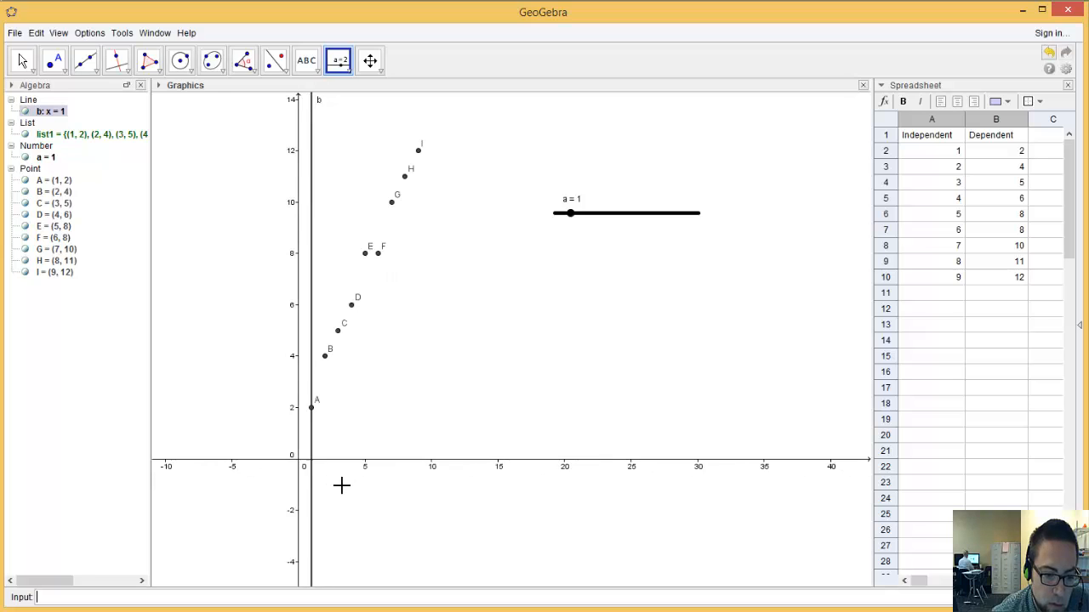
scroll(323, 459, "up", 3)
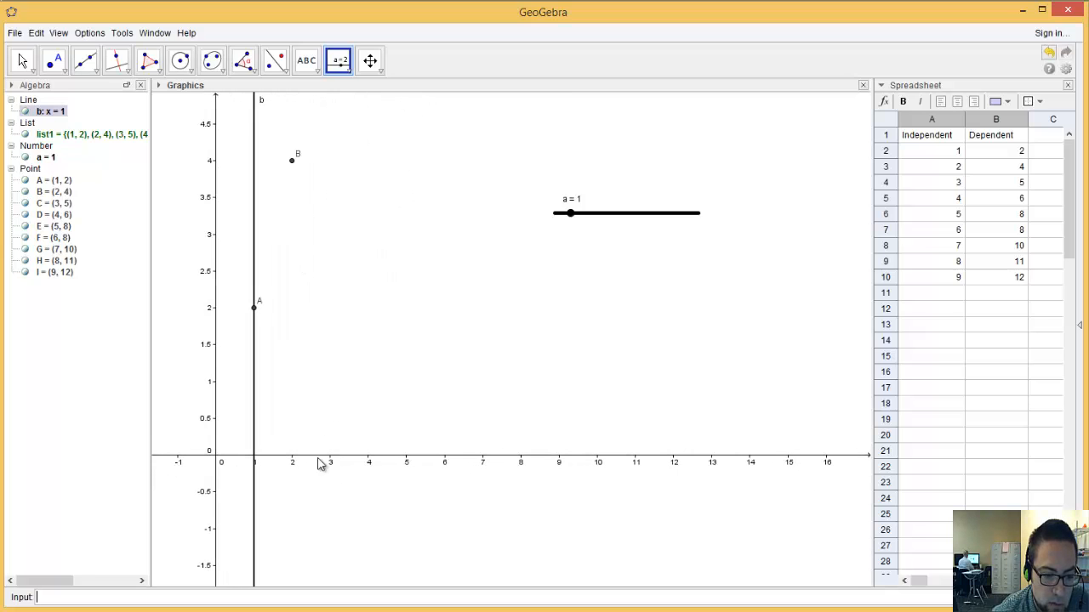
scroll(313, 467, "down", 3)
scroll(511, 263, "down", 1)
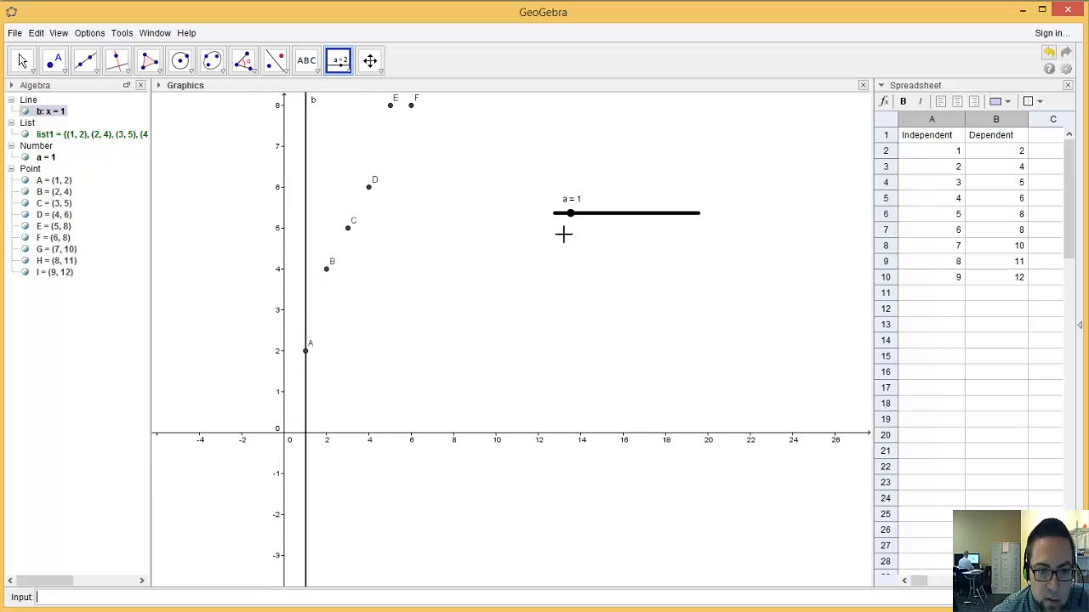
scroll(529, 322, "down", 2)
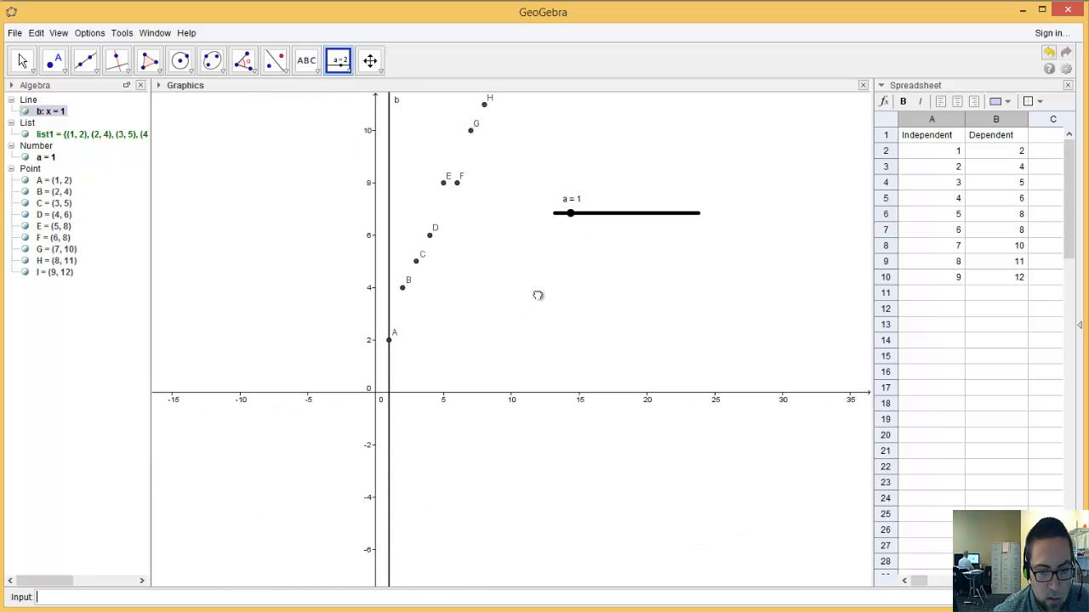
left_click_drag(538, 295, 446, 384)
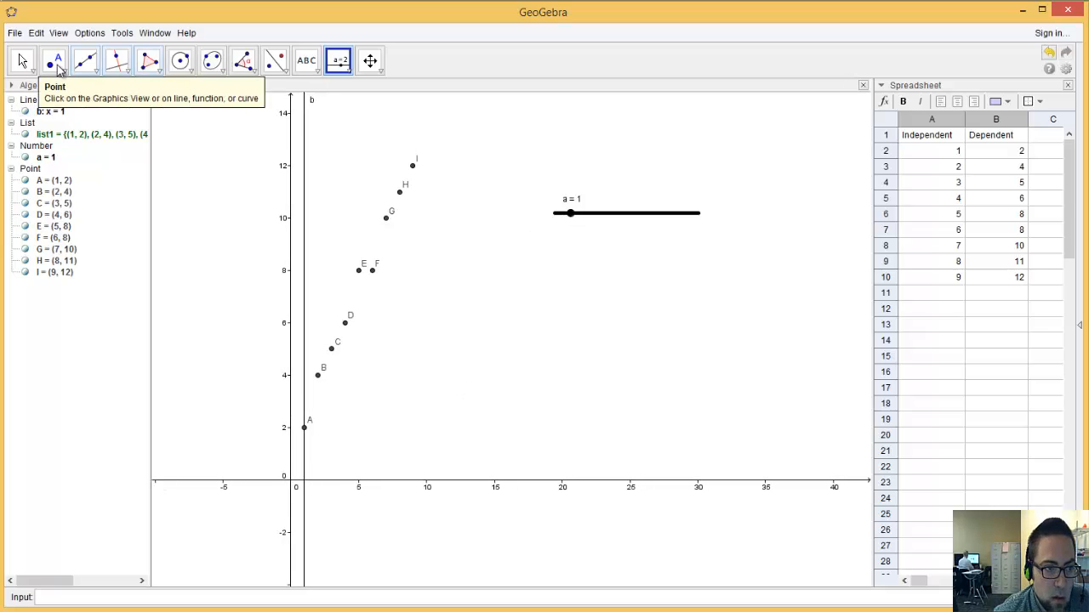
left_click(23, 61)
left_click(595, 221)
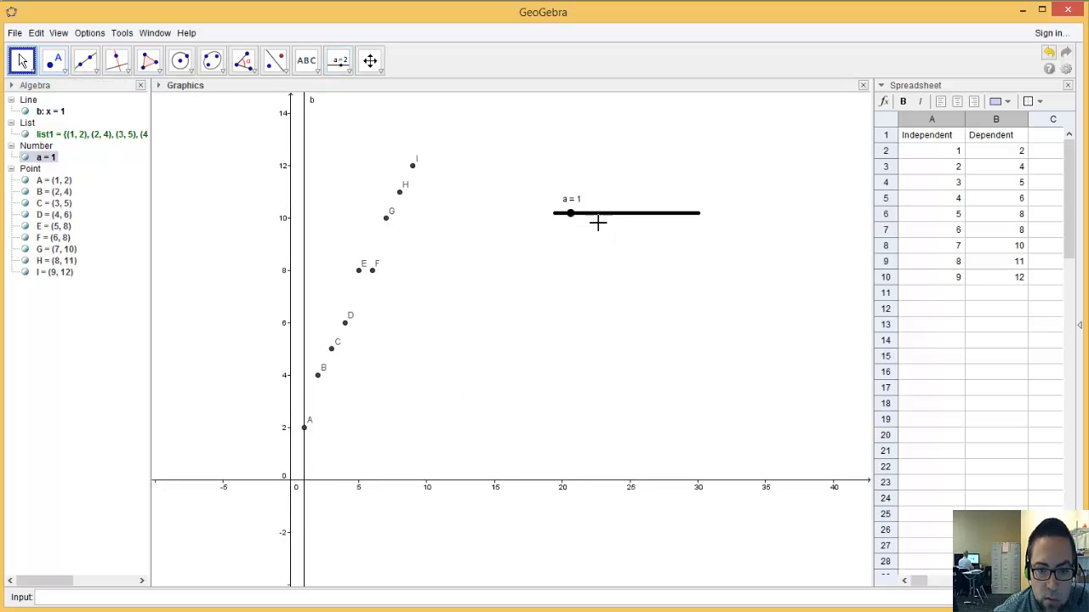
left_click_drag(581, 222, 637, 235)
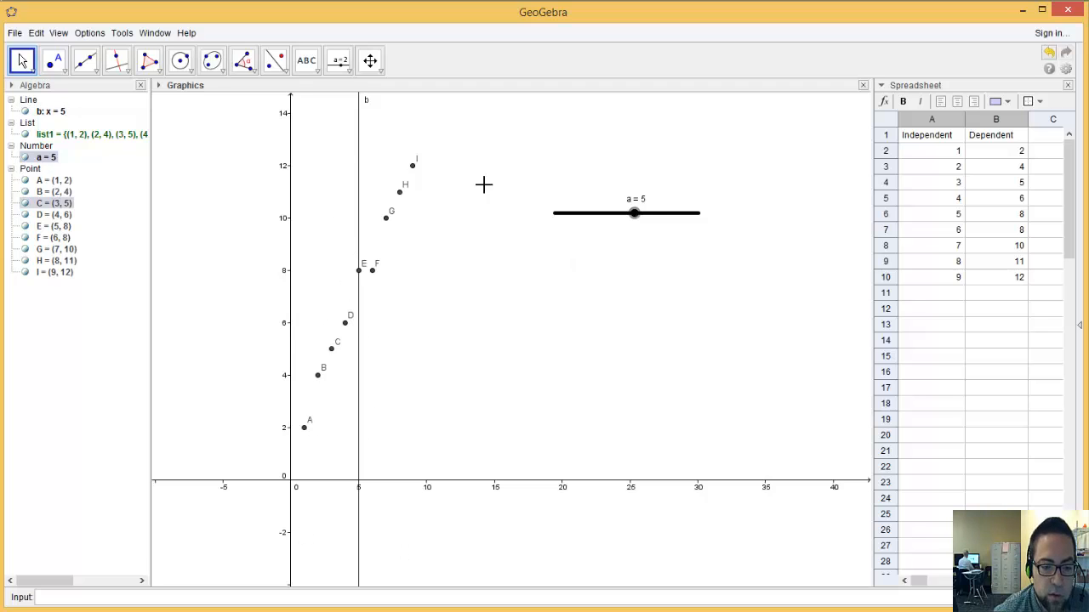
left_click_drag(640, 221, 649, 219)
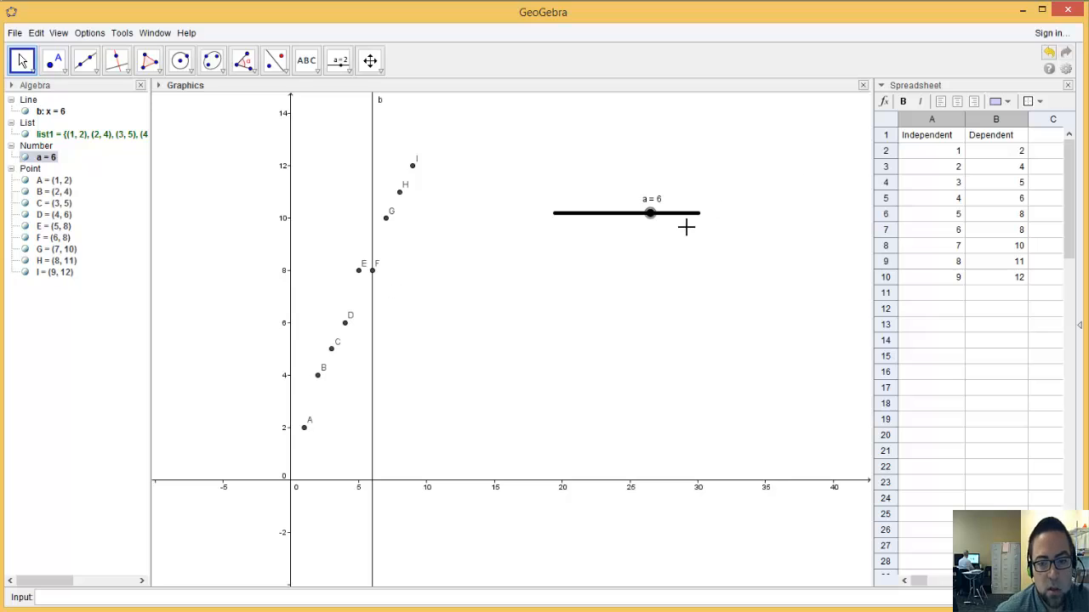
left_click_drag(649, 219, 700, 236)
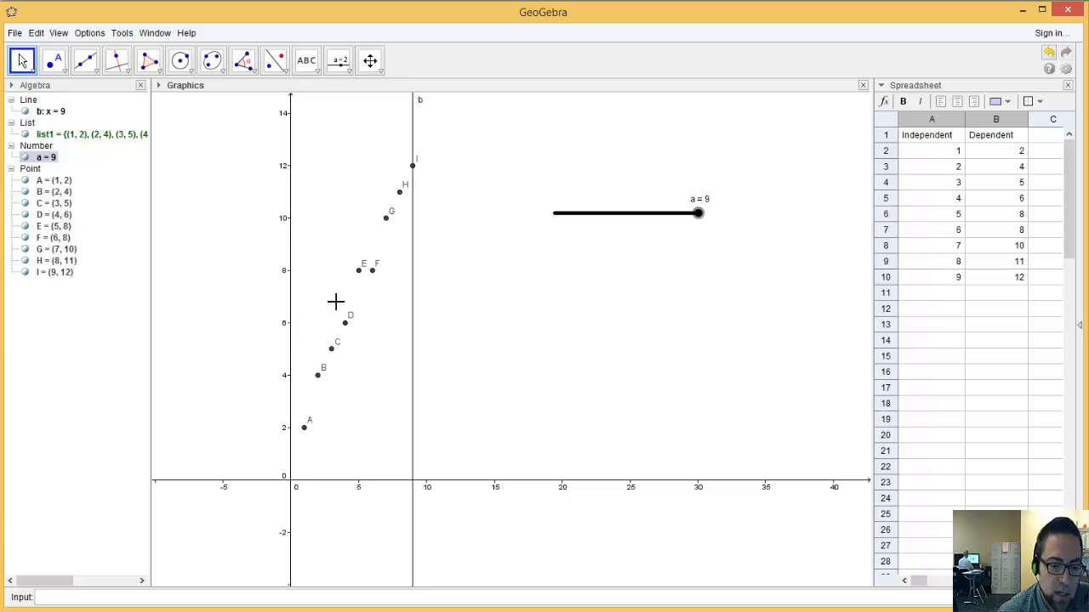
mouse_move(703, 220)
left_mouse_down()
mouse_move(575, 233)
mouse_move(702, 224)
left_mouse_up()
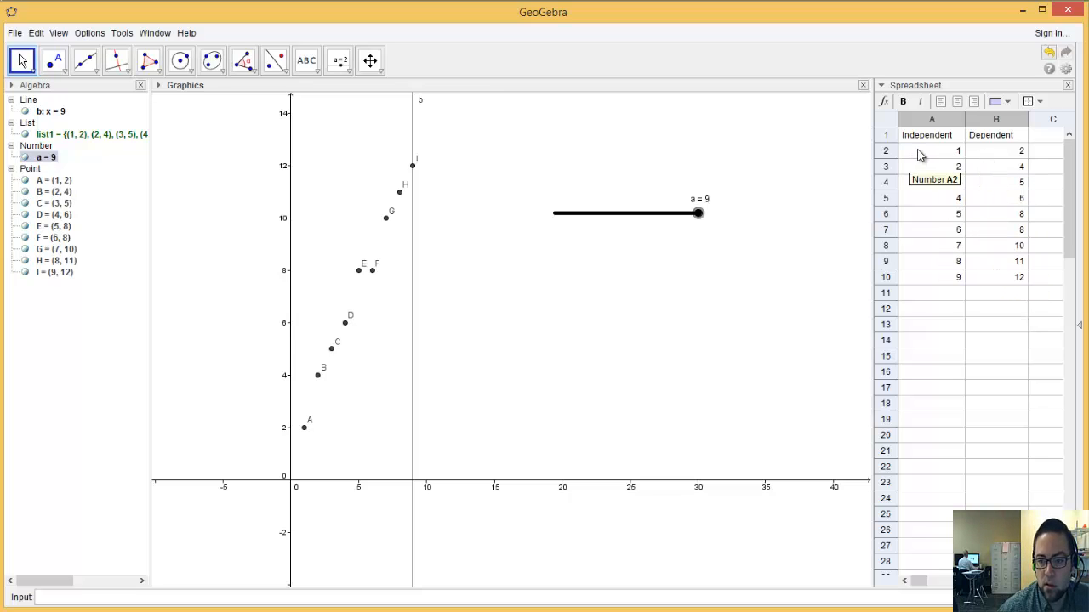
Step: Copy the Independent values in A2:A10 and paste them into column B starting at B12
left_click_drag(922, 153, 931, 283)
key("ctrl+c")
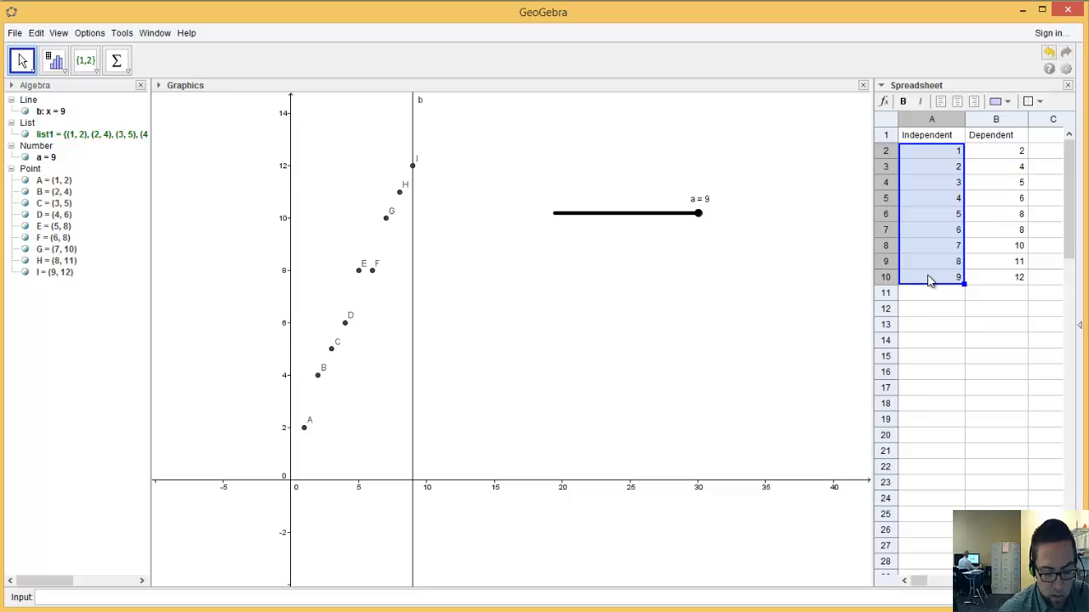
left_click(995, 312)
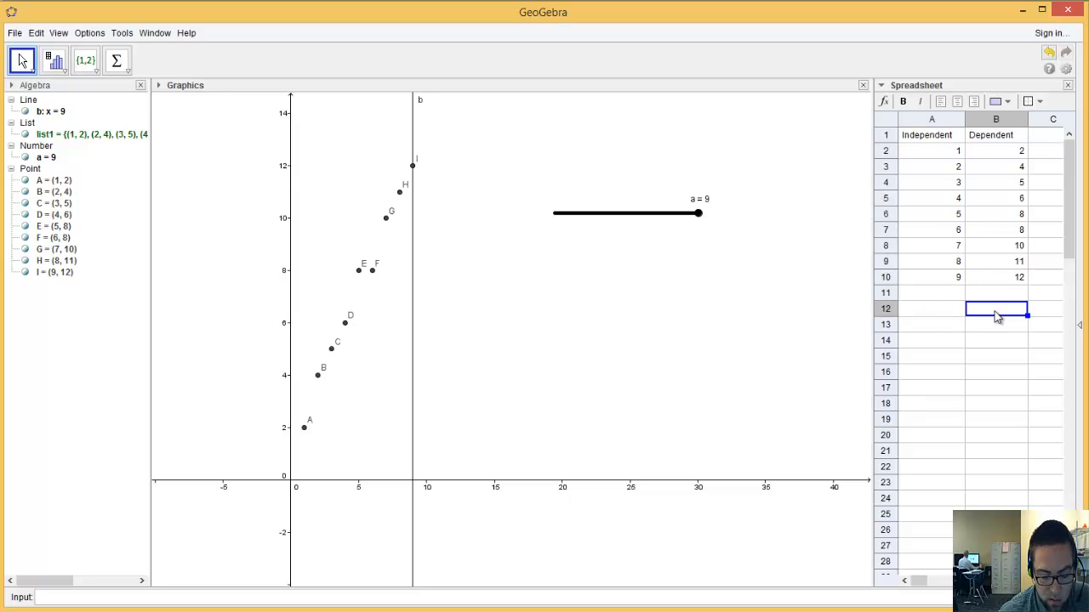
key("ctrl+v")
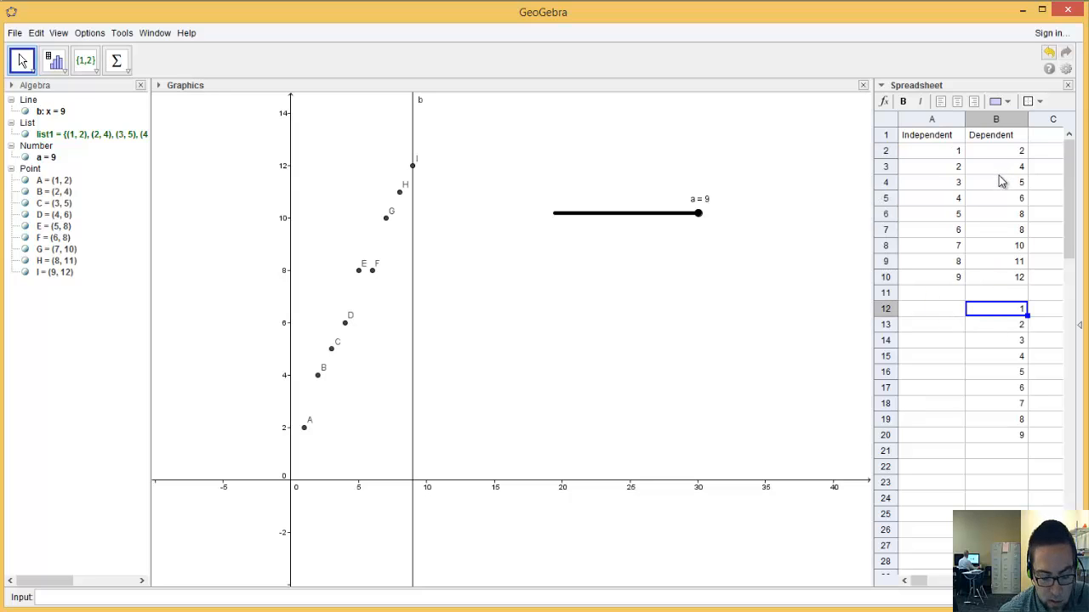
Step: Copy the Dependent values in B2:B10 and paste them into column A starting at A12
left_click_drag(938, 158, 938, 277)
left_click_drag(994, 156, 1001, 286)
key("ctrl+c")
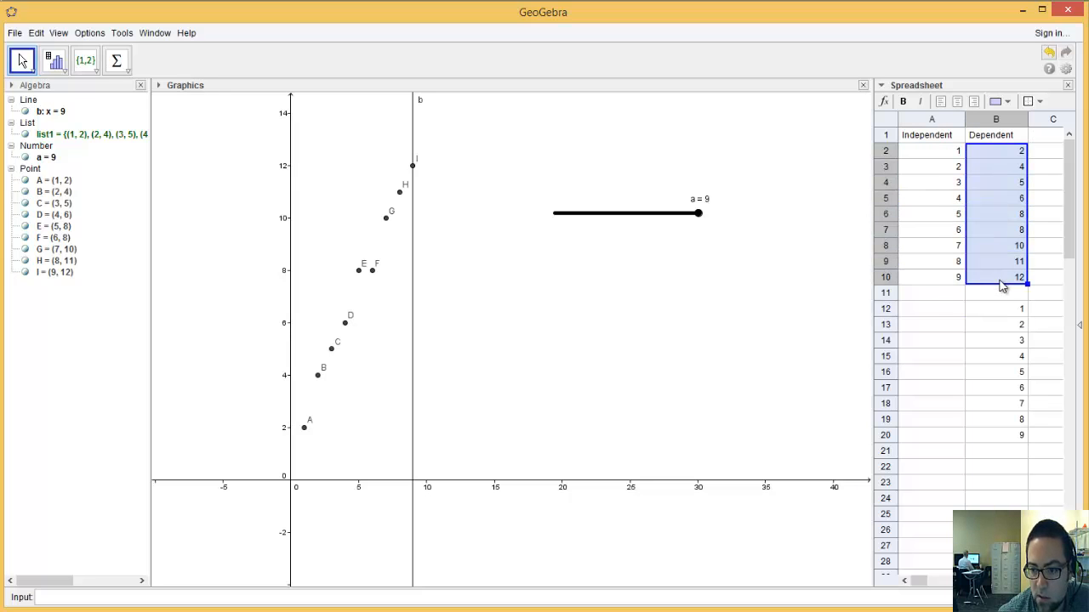
left_click(930, 311)
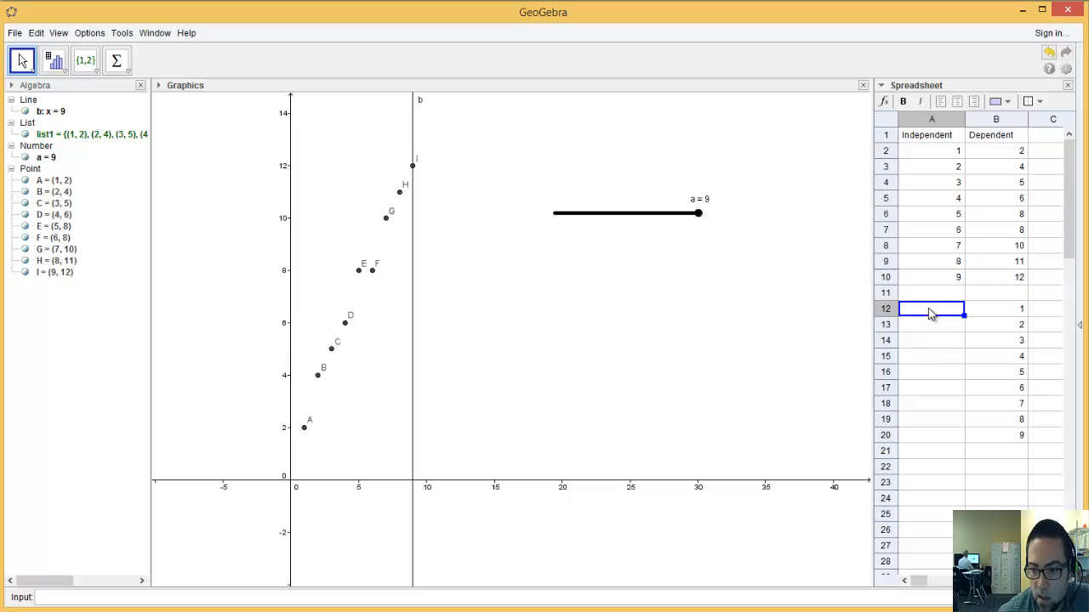
key("ctrl+v")
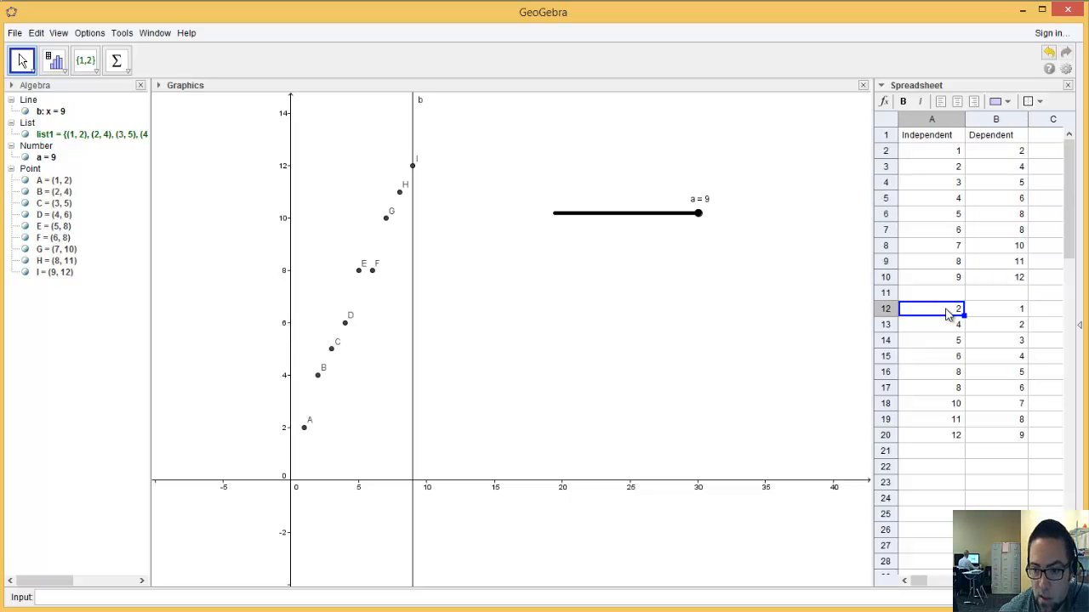
Step: Create a list of points from the swapped spreadsheet data in A12:B20
left_click_drag(948, 314, 987, 436)
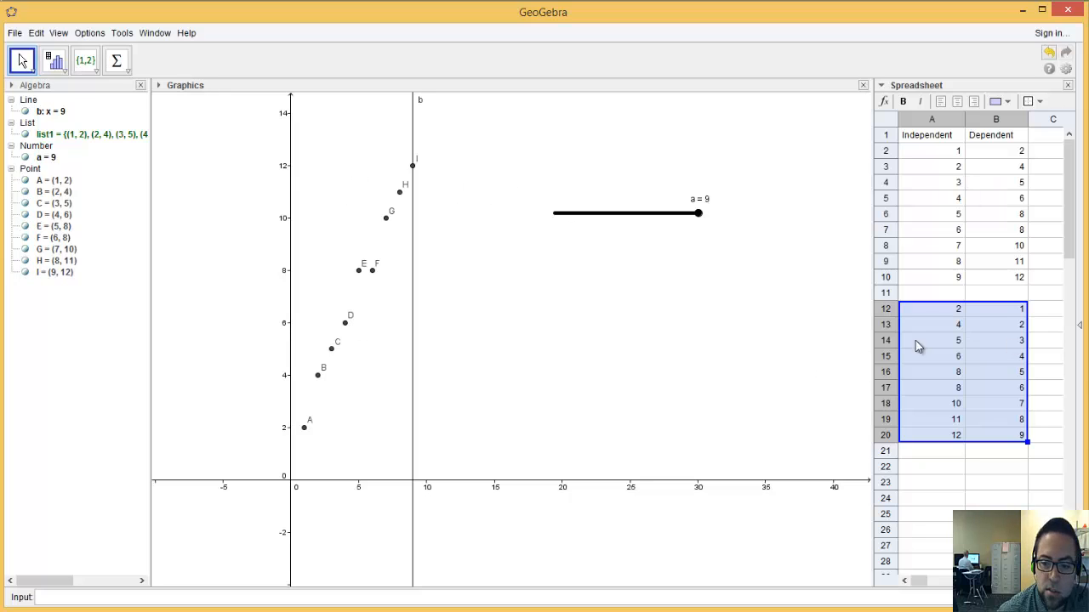
right_click(950, 345)
left_click(901, 316)
right_click(902, 316)
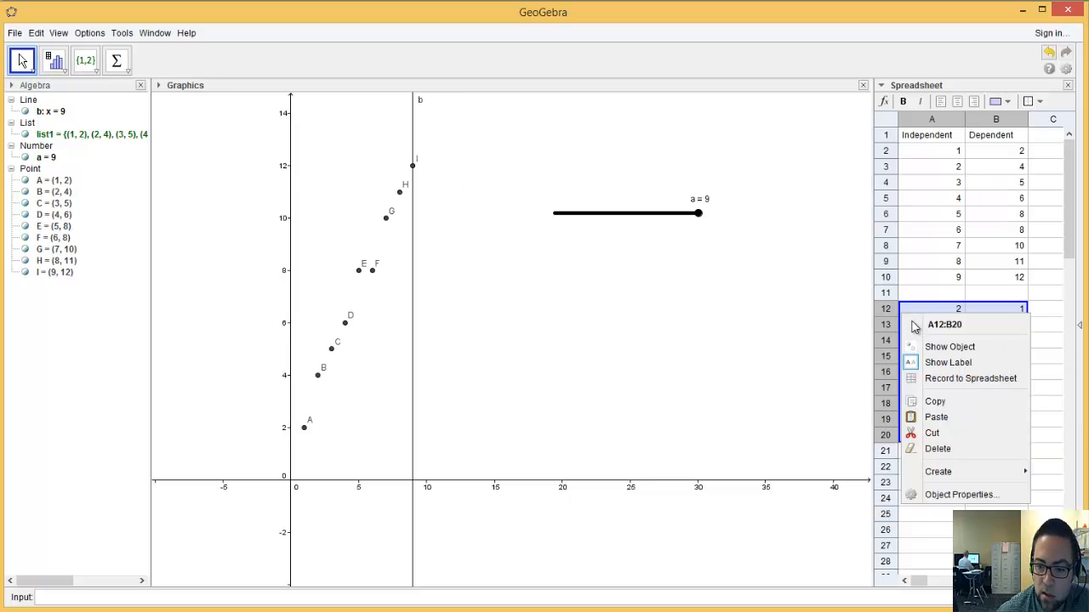
mouse_move(953, 472)
left_click(1066, 488)
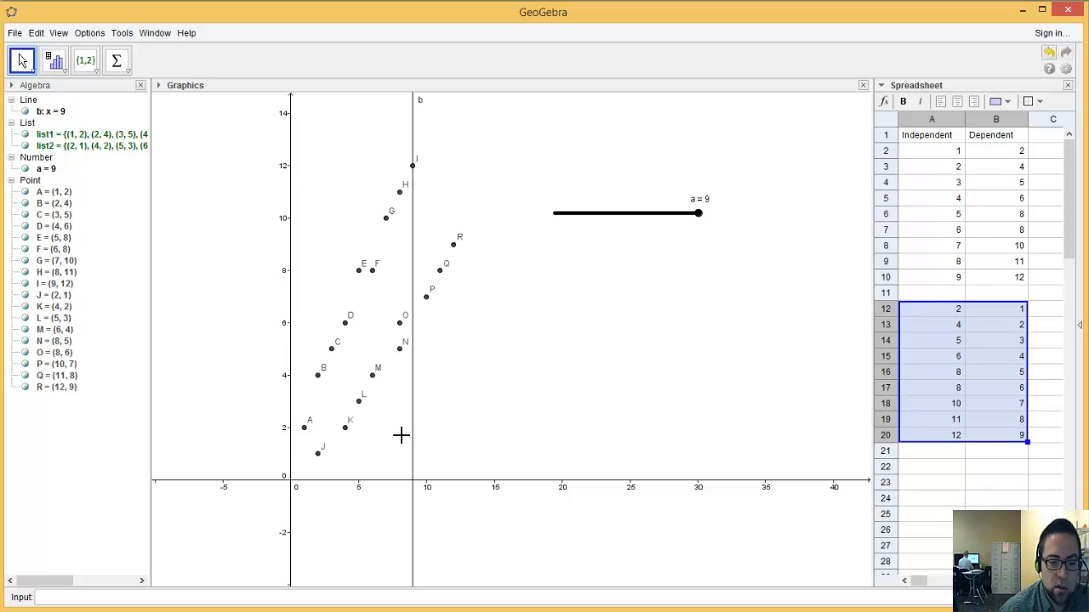
Step: Try to extend the selection from point A to the other original points, and delete point A
left_click(57, 194)
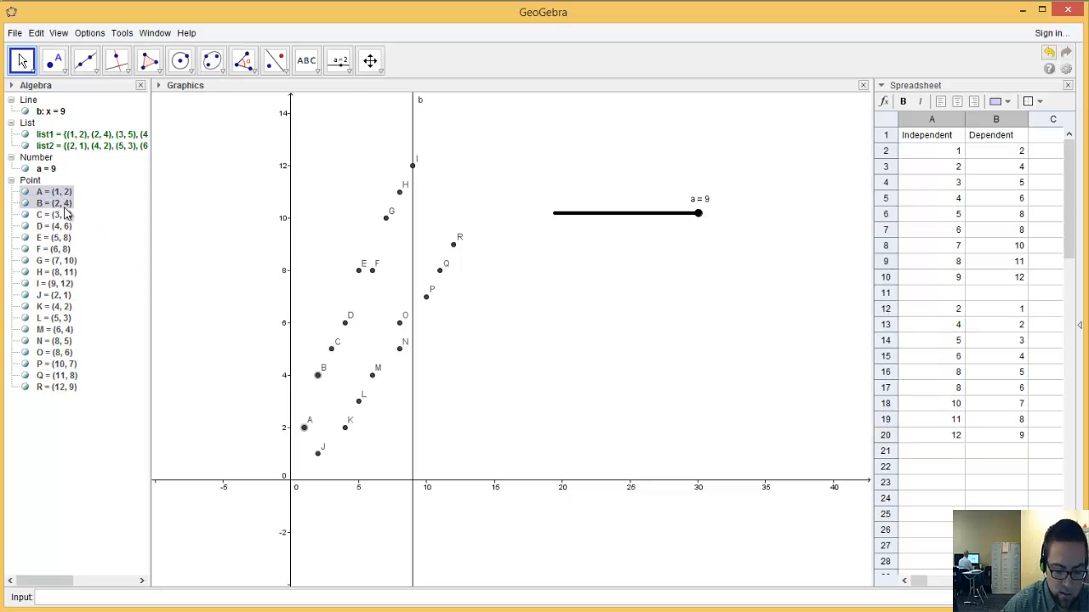
key("shift+Down")
key("shift+Down")
key("shift+Down")
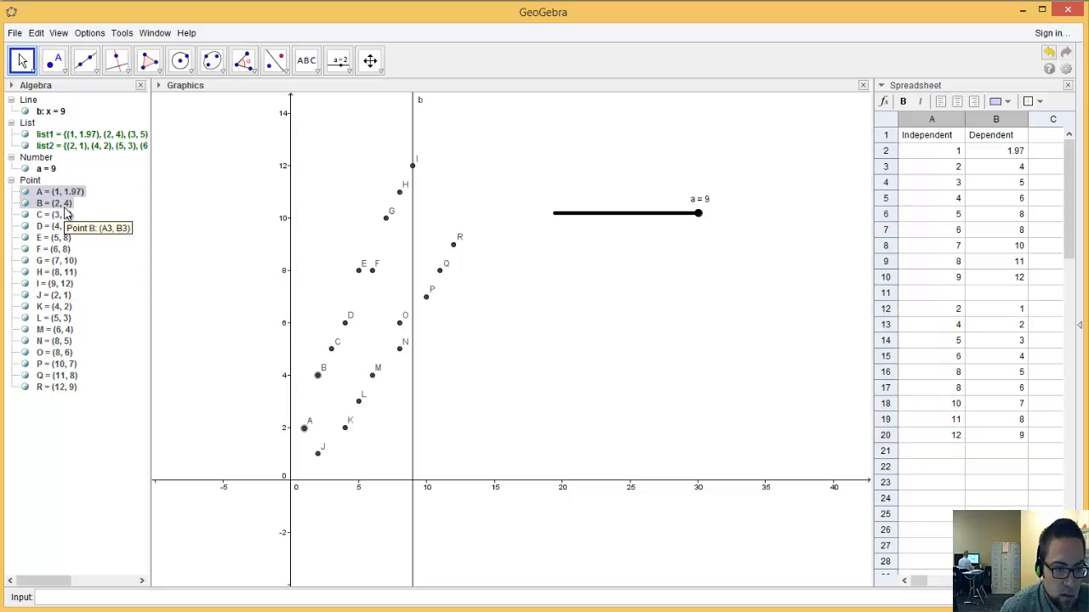
key("Delete")
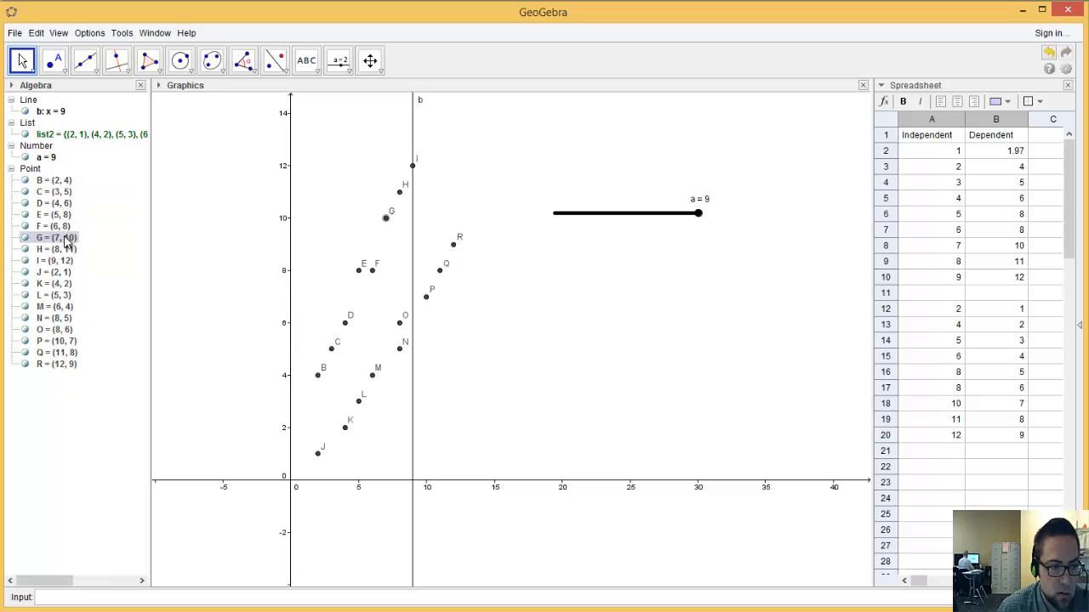
Step: Hide the original points B through I, and set slider a to 8 to test the swapped points
left_click(25, 180)
left_click(25, 191)
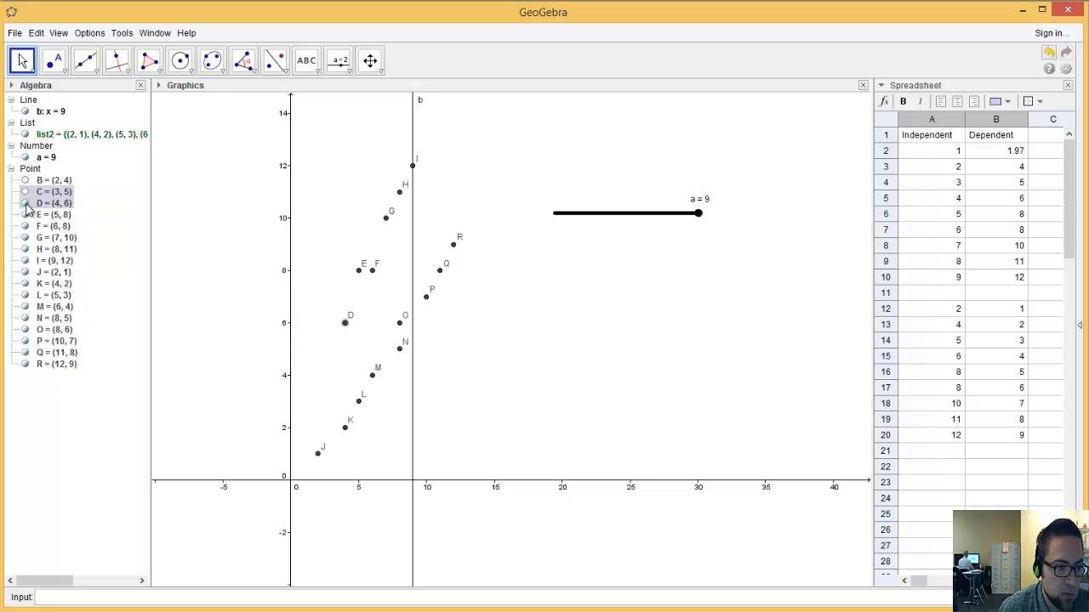
left_click(25, 203)
left_click(25, 214)
left_click(24, 227)
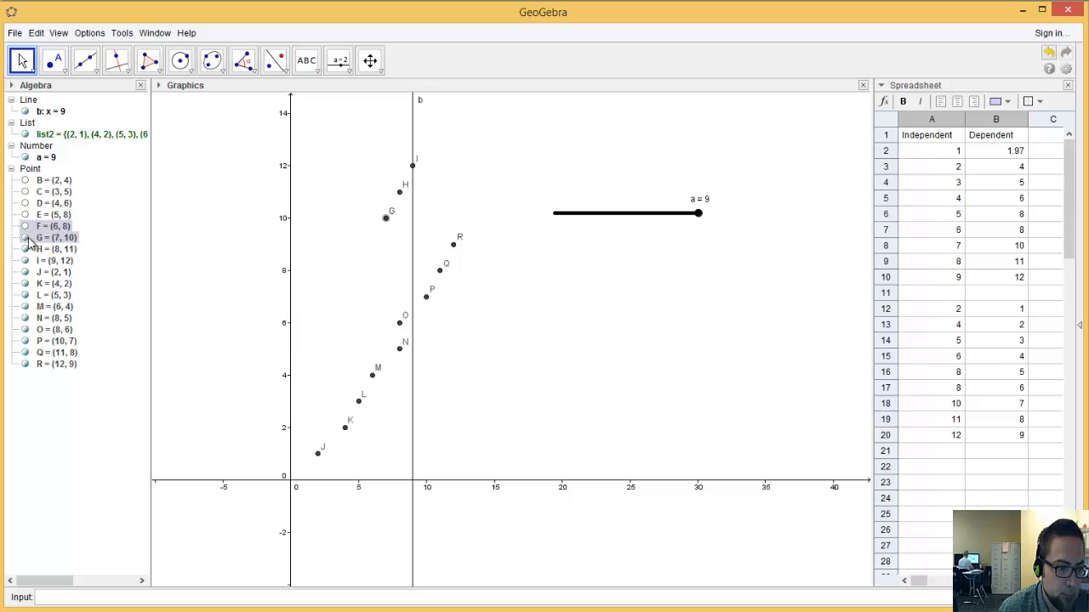
left_click(25, 237)
left_click(25, 249)
left_click(25, 260)
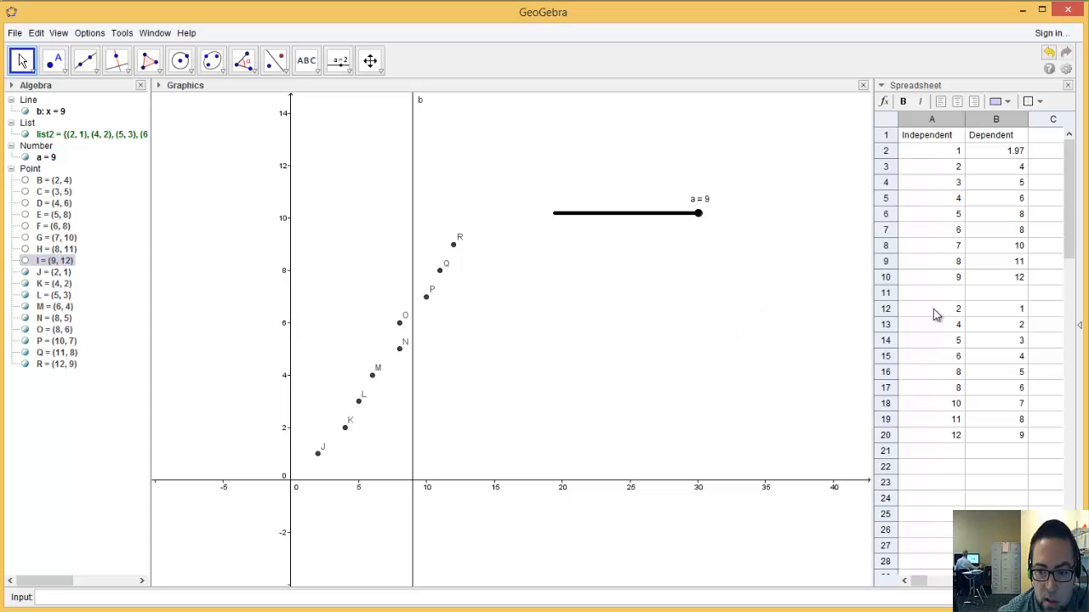
left_click_drag(697, 213, 686, 217)
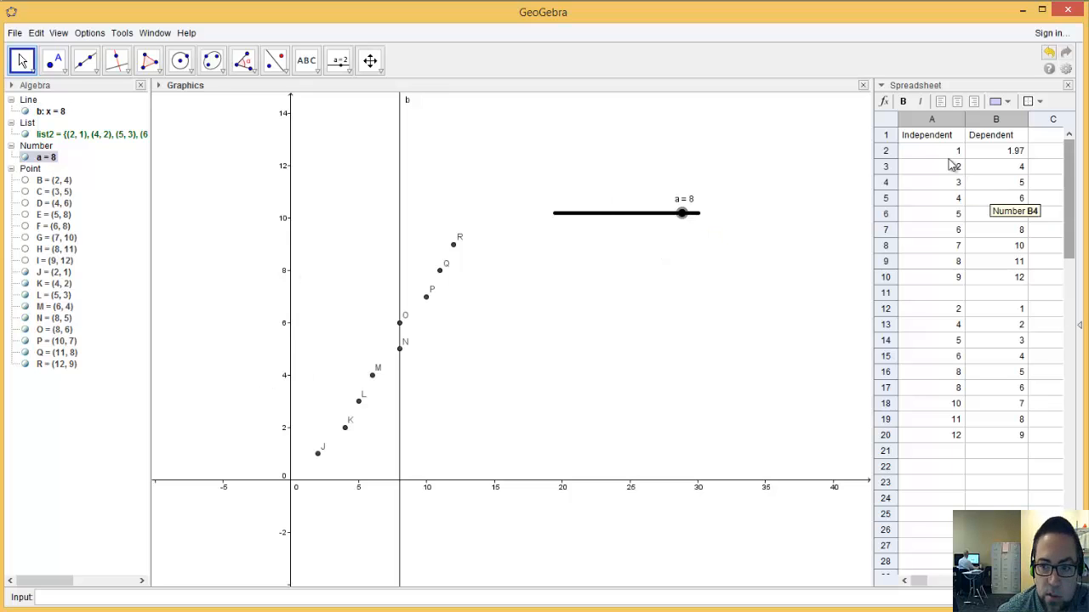
Step: Clear the data in A2:B20, and switch to Excel to examine the temperature and cricket chirps table
left_click_drag(926, 151, 983, 438)
key("Delete")
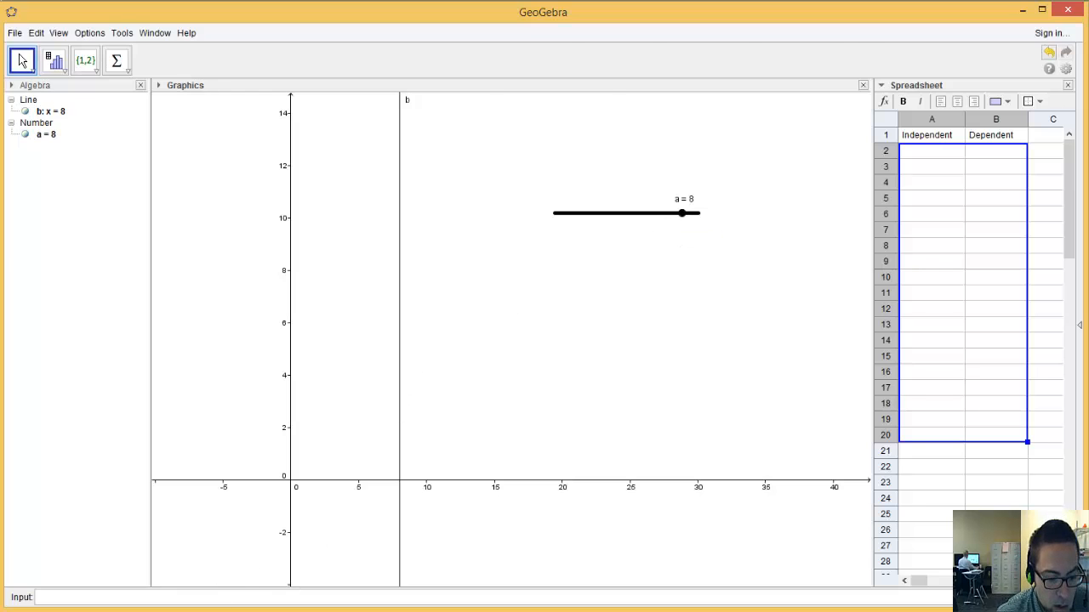
left_click(252, 610)
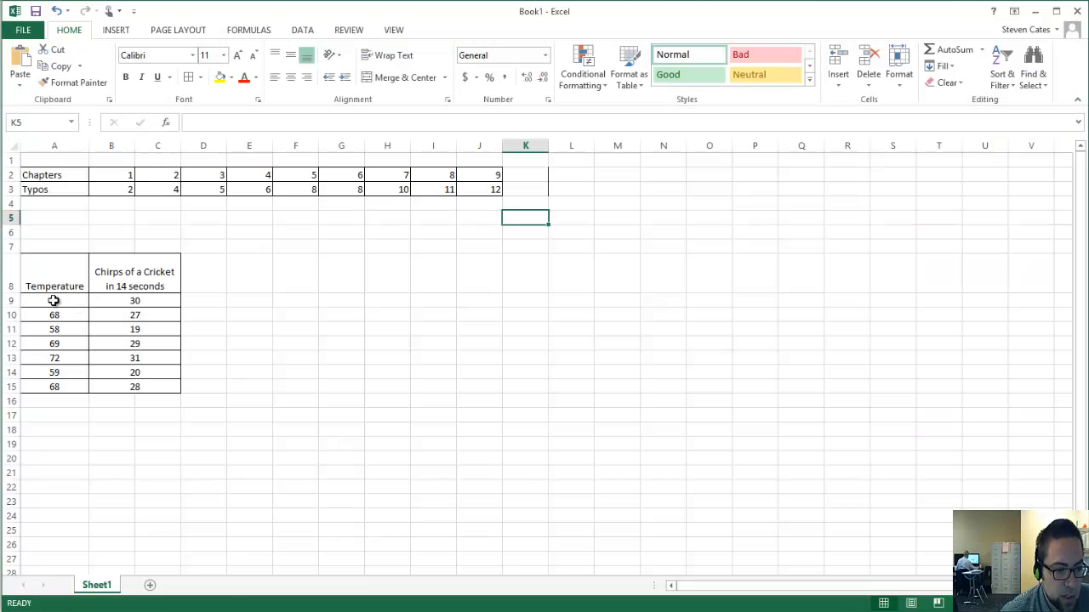
left_click(144, 281)
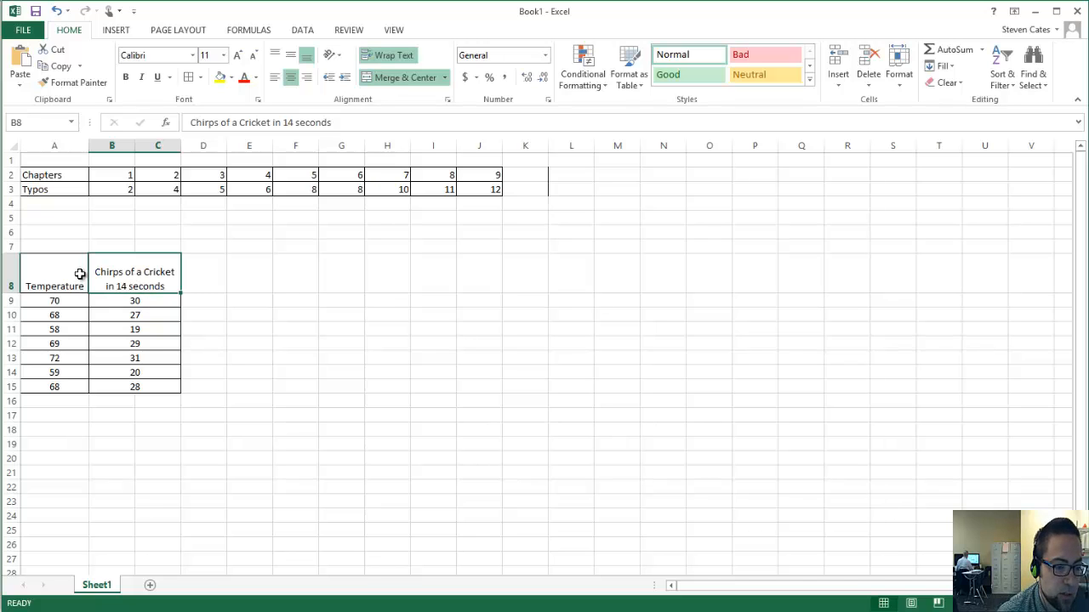
left_click(77, 304)
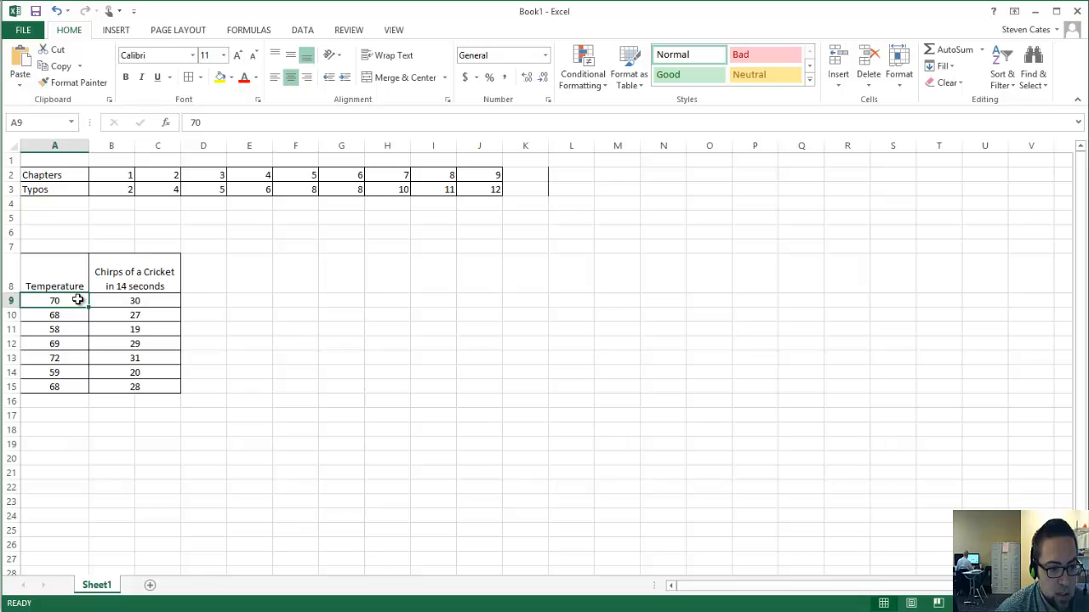
Step: Return to GeoGebra and enter the first two temperatures, 70 and 68, in A2:A3 of the Independent column
left_click(337, 610)
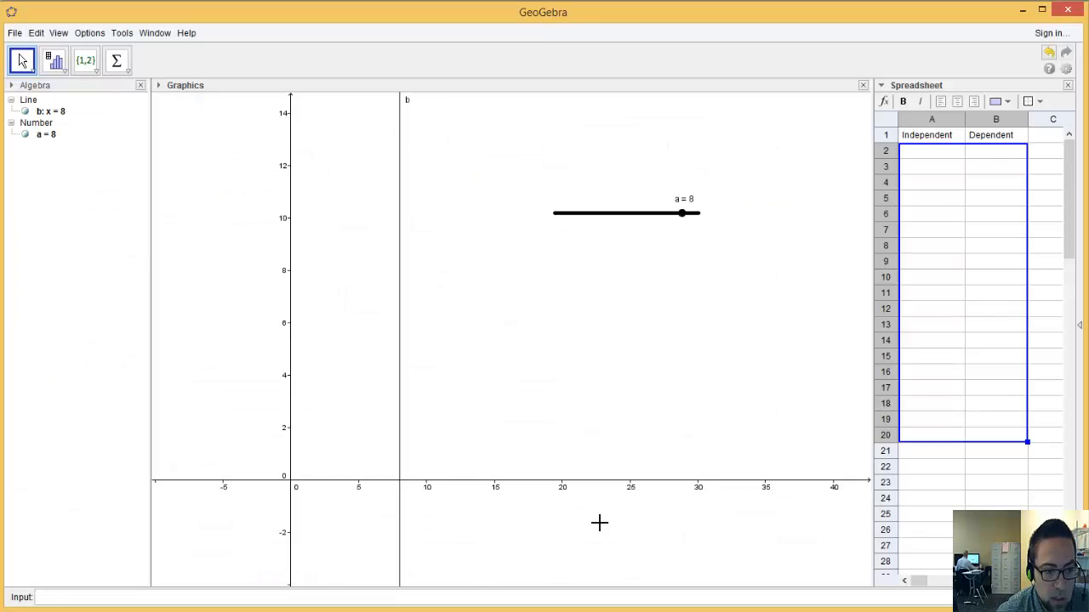
left_click(933, 155)
type("70")
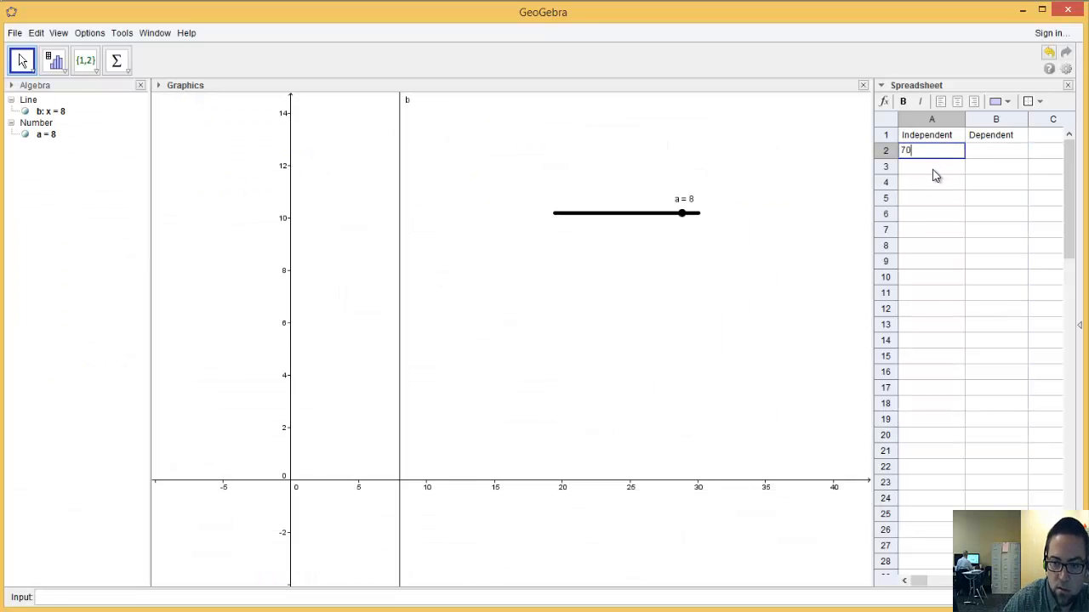
key("Return")
type("68")
key("Return")
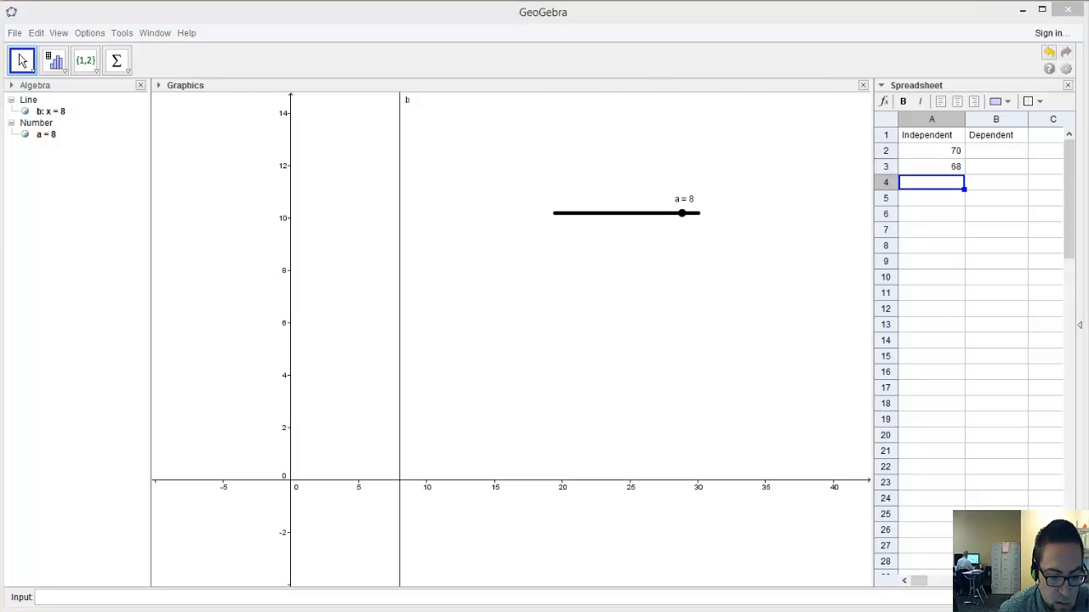
Step: Consult the Excel table and enter the temperatures 58, 69 and 72 in A4:A6 of the GeoGebra spreadsheet
key("alt+Tab")
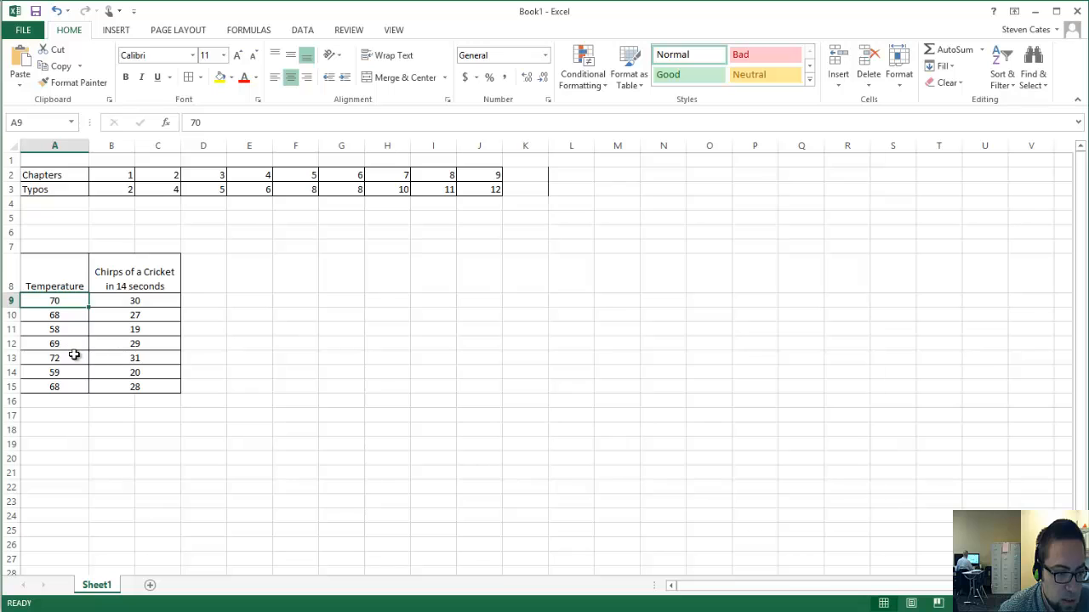
key("alt+Tab")
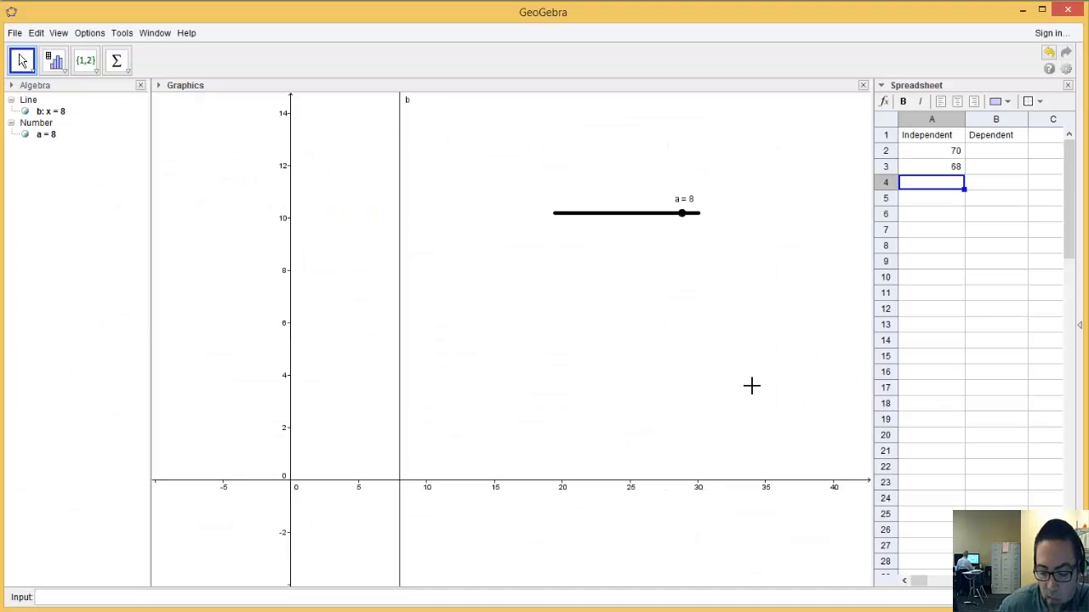
type("58")
key("Return")
type("69")
key("Return")
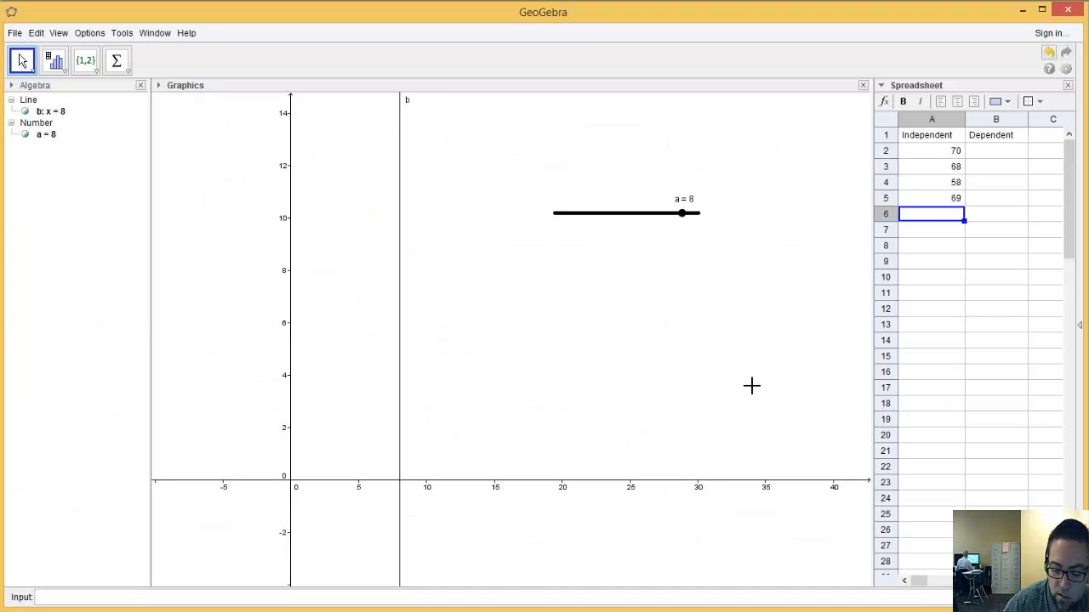
type("72")
key("Return")
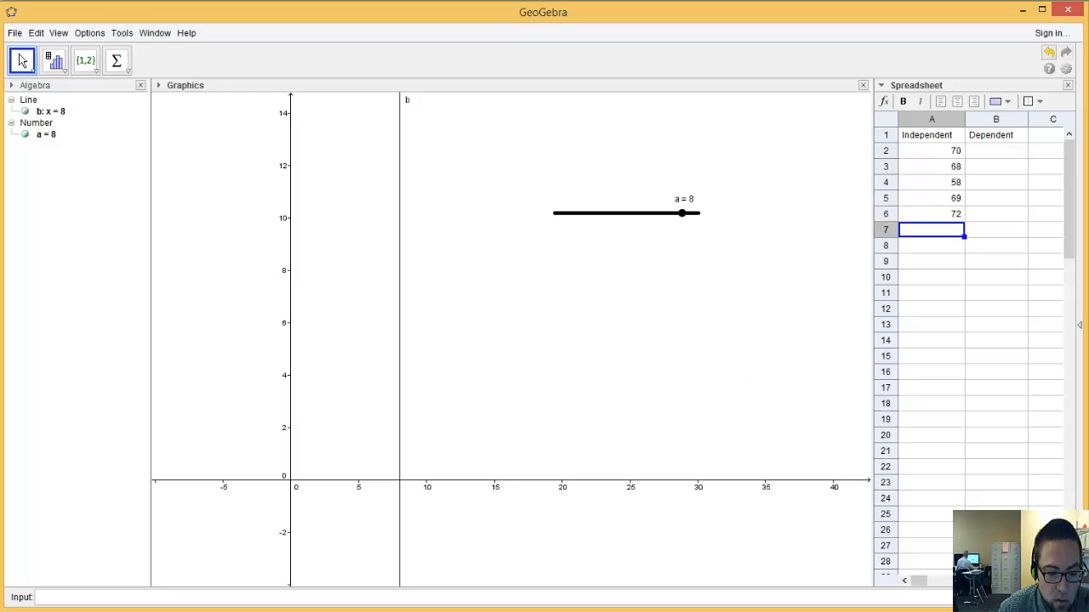
Step: Consult the Excel table and enter the last two temperatures, 59 and 68, in A7:A8 in GeoGebra
key("alt+Tab")
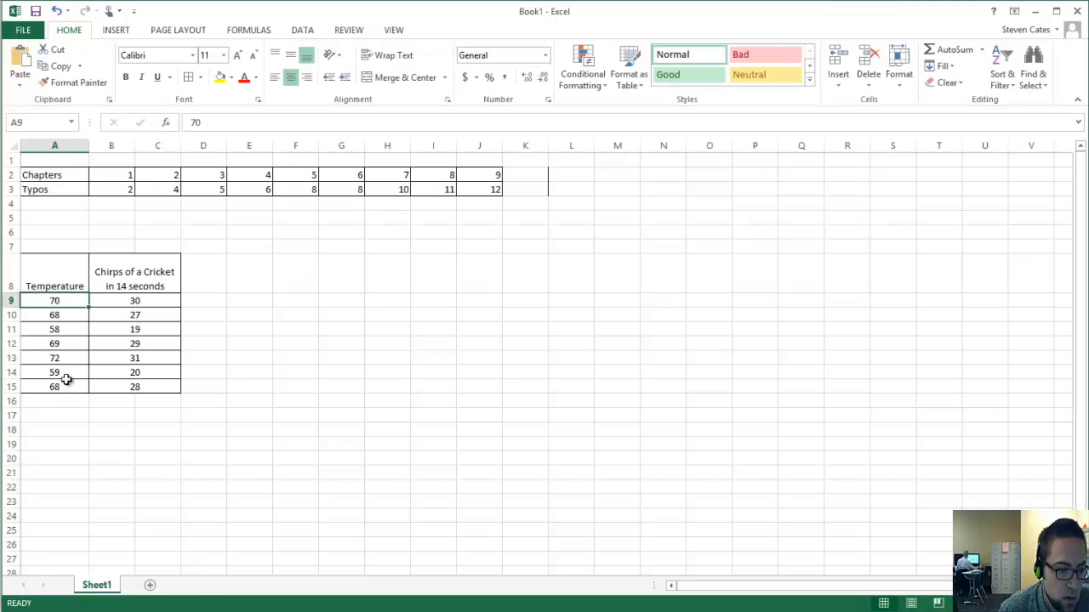
key("alt+Tab")
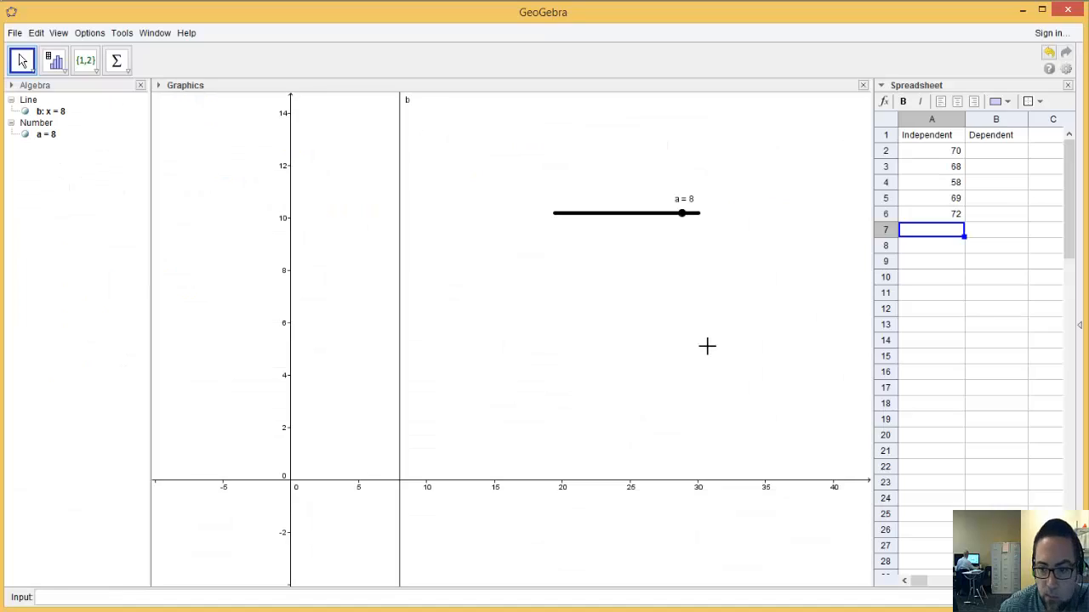
type("59")
key("Return")
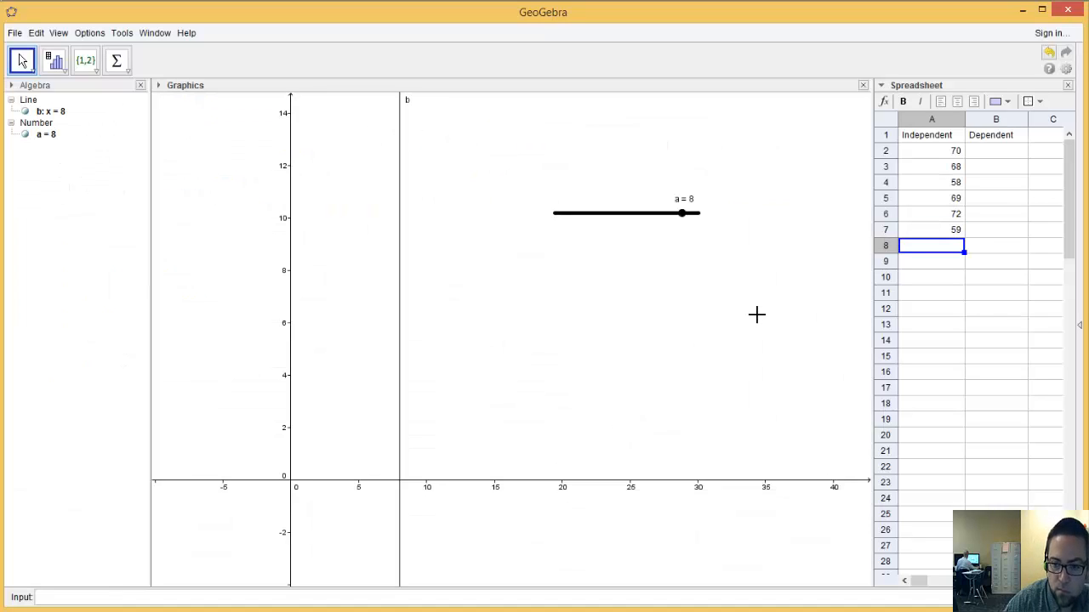
type("68")
key("Return")
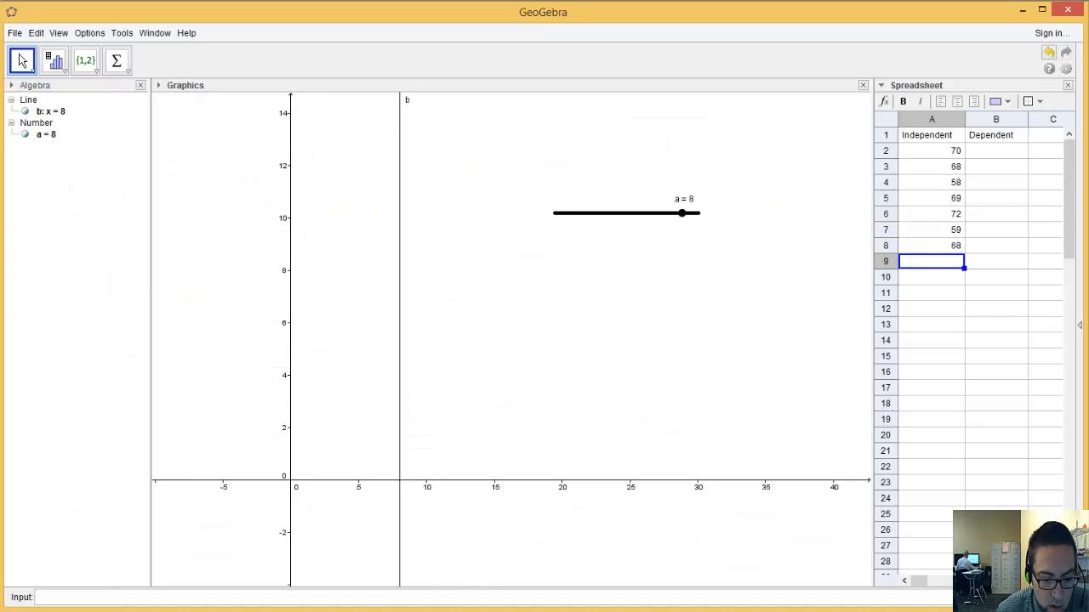
Step: Consult the chirp counts in Excel and enter 30, 27 and 19 in B2:B4 of GeoGebra's Dependent column
left_click(281, 611)
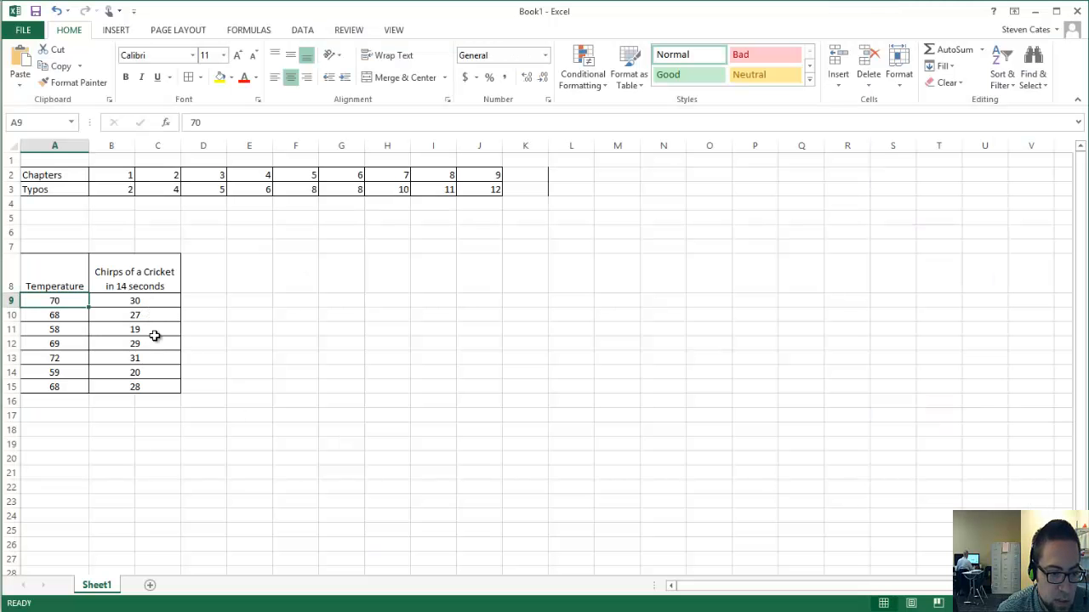
key("alt+Tab")
left_click(979, 154)
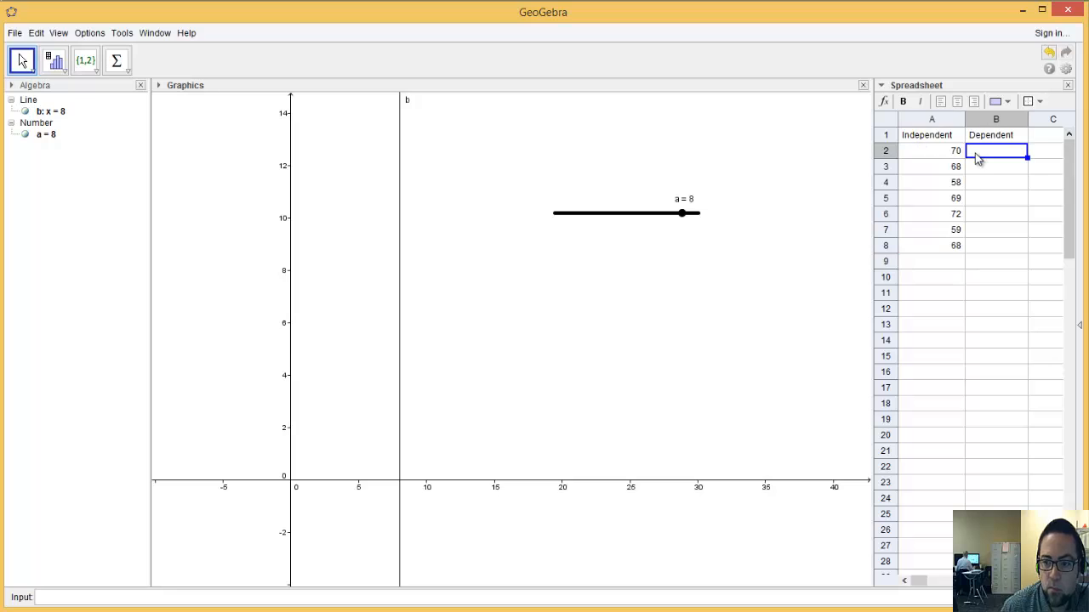
type("30")
key("Return")
type("27")
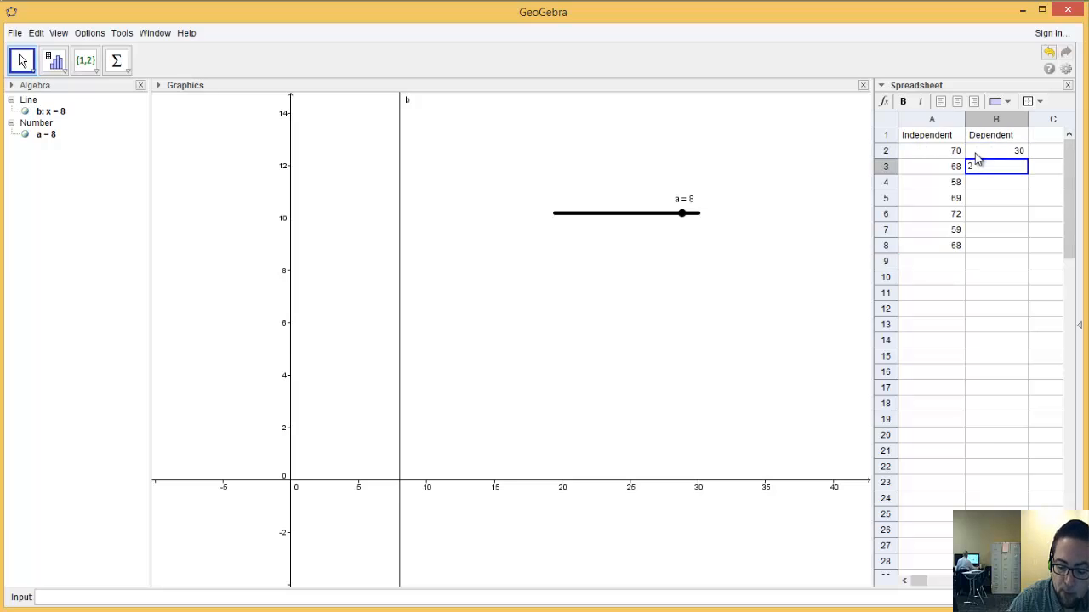
key("Return")
type("19")
key("Return")
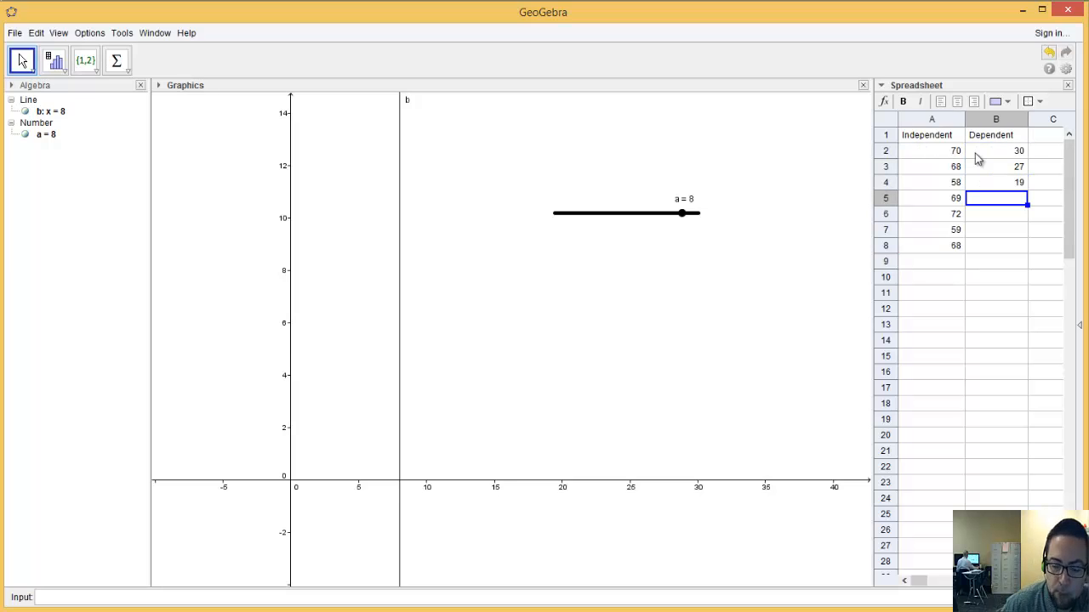
Step: Check the chirp counts in Excel again and enter 31, 39 and 20 in B5:B7 of the Dependent column in GeoGebra
key("alt+Tab")
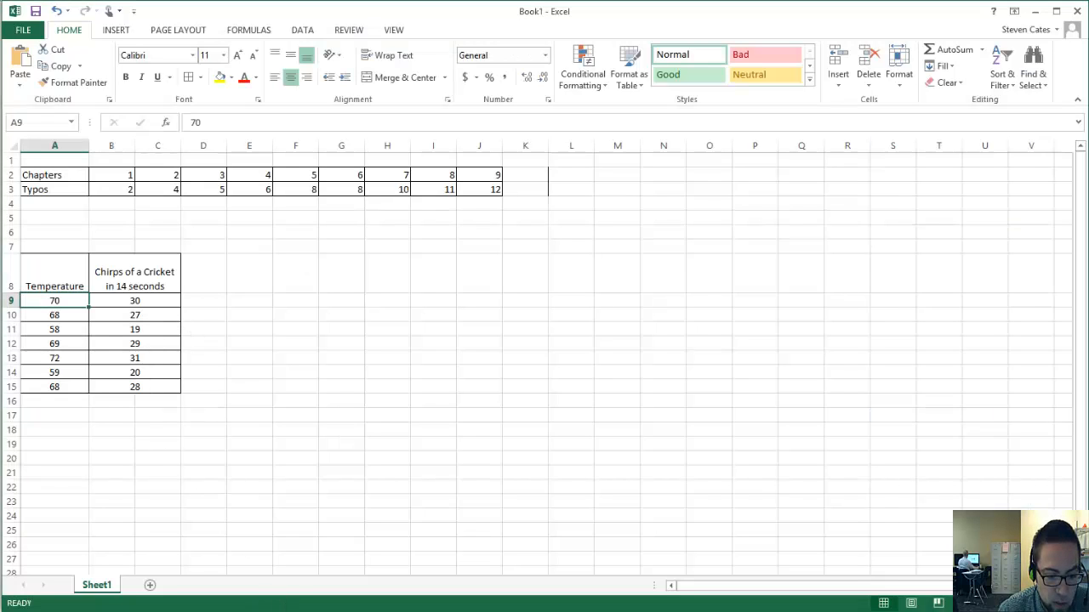
key("alt+Tab")
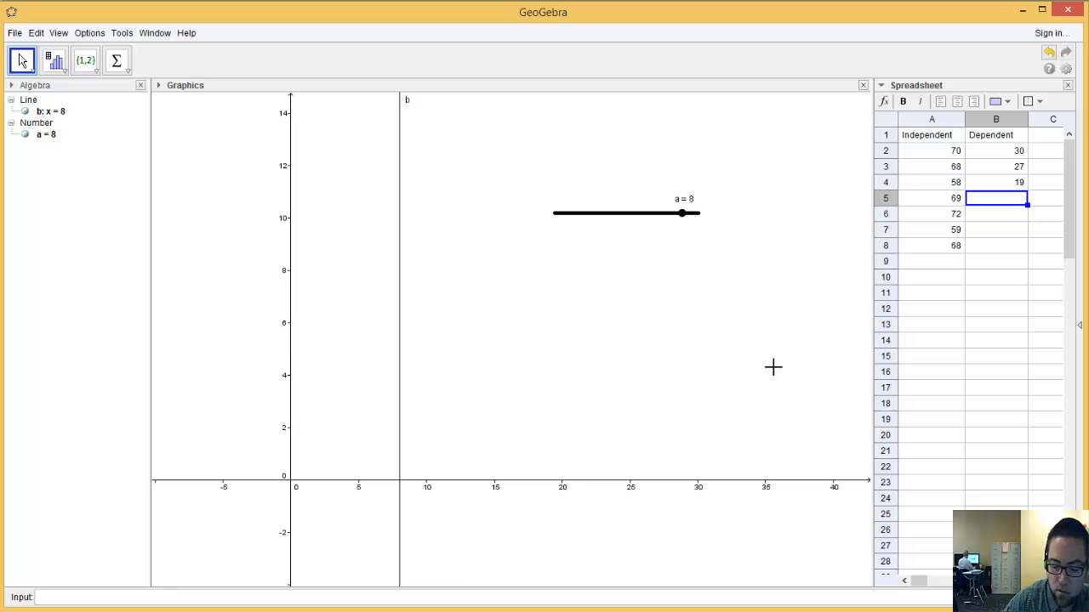
type("3")
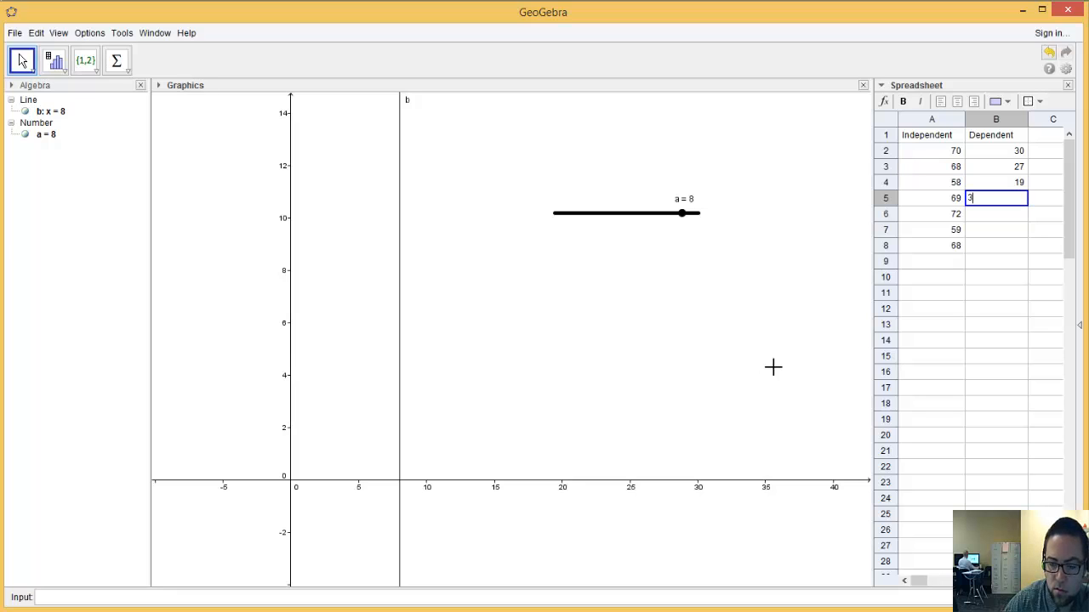
type("1")
key("Return")
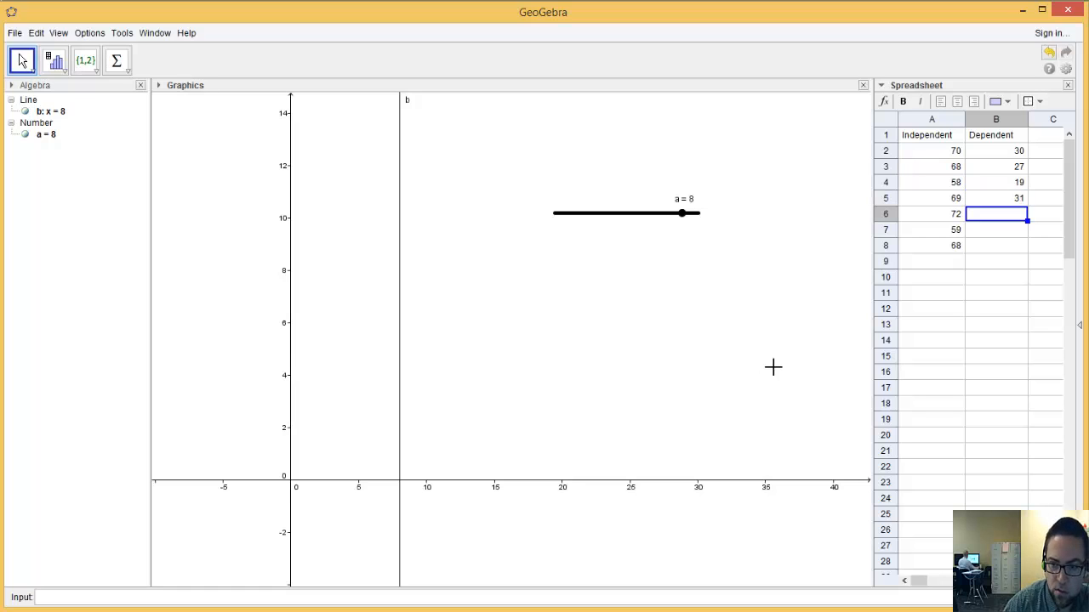
key("alt+Tab")
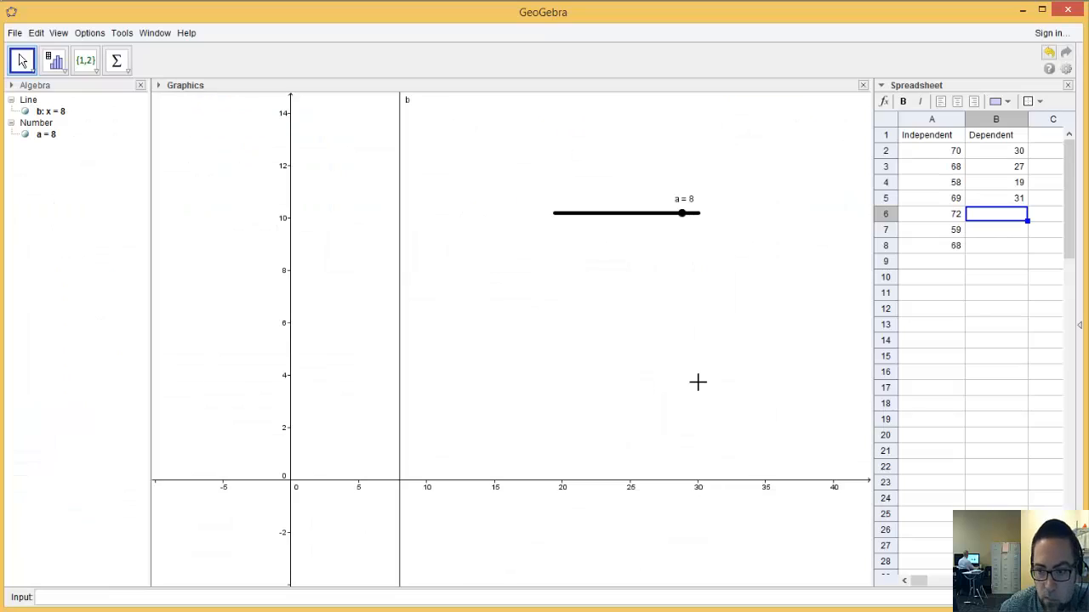
type("3")
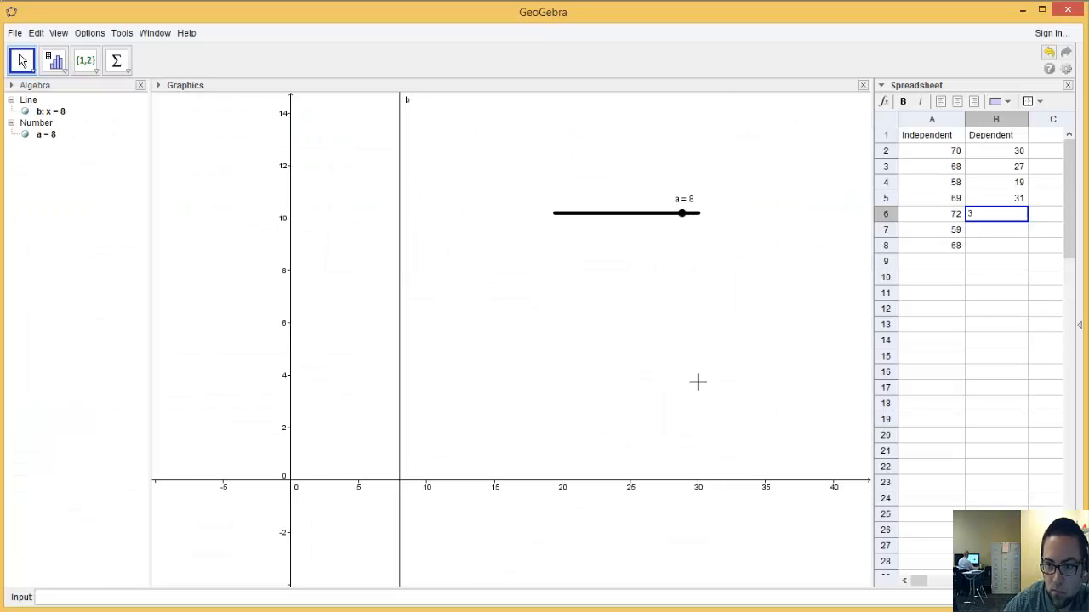
type("9")
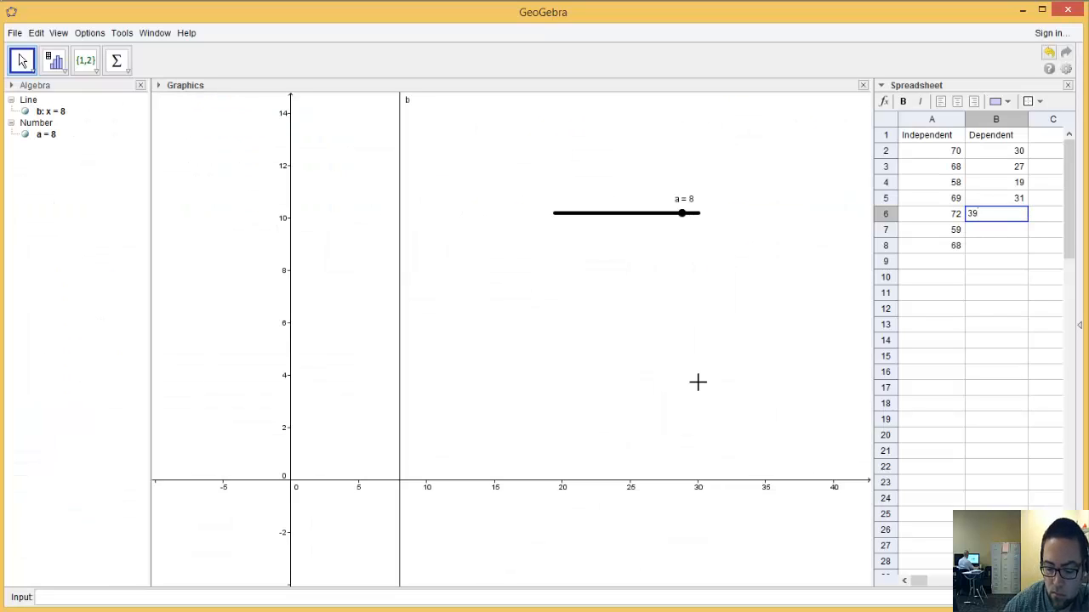
key("Return")
type("20")
Step: Correct the chirp counts in the Dependent column to 29 in B5 and 31 in B6
key("Up")
key("Up")
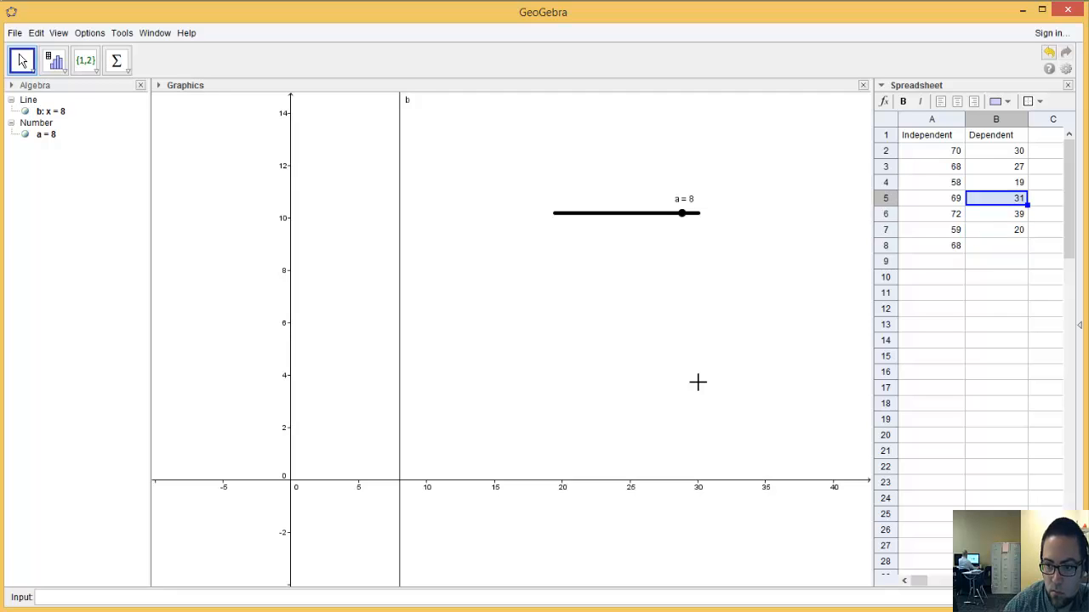
type("29")
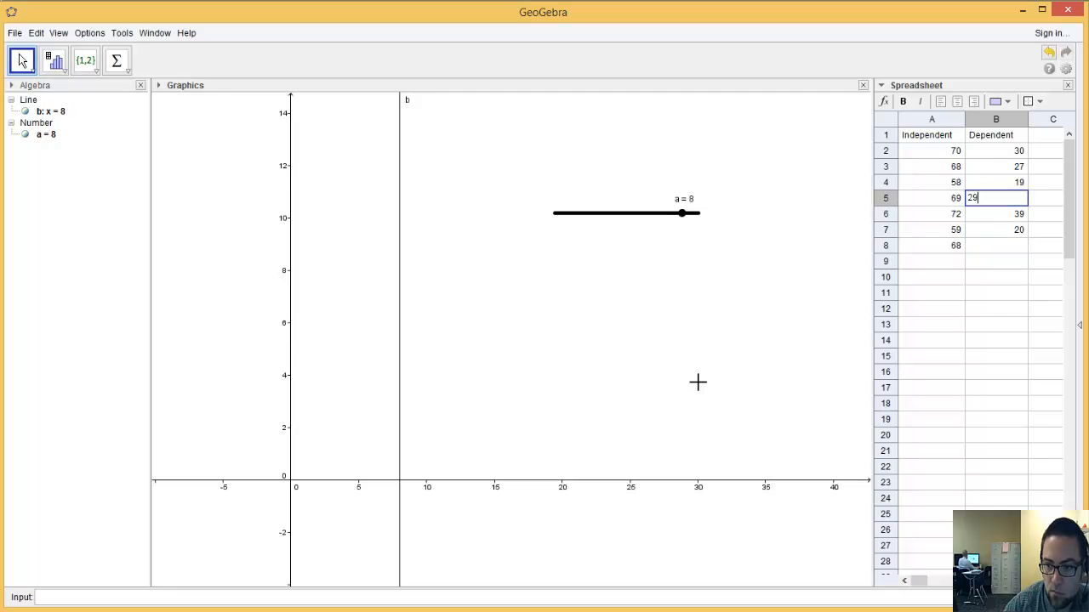
key("Return")
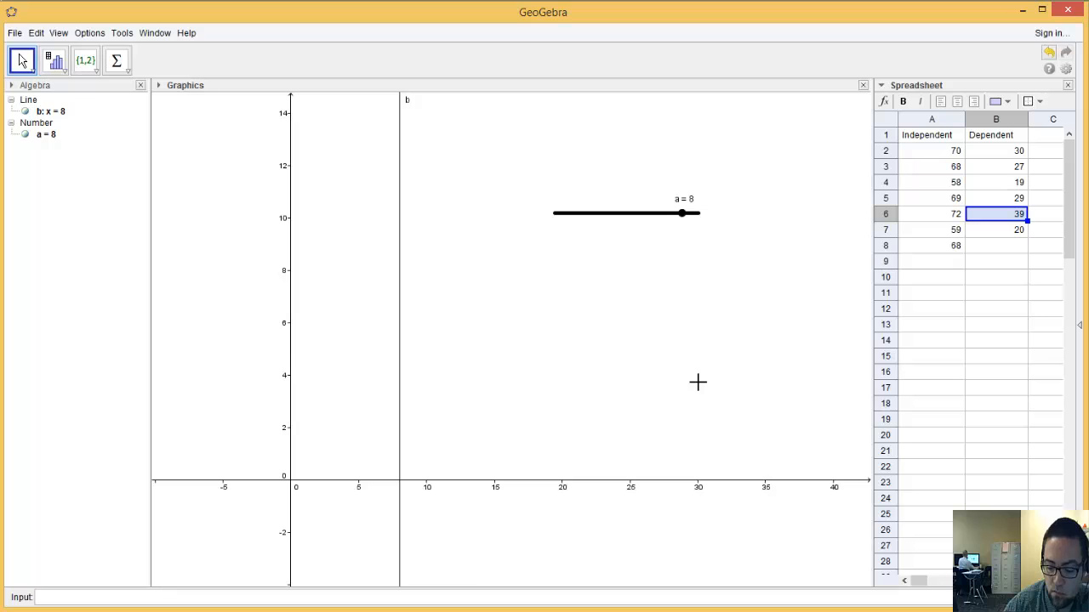
type("21")
key("Return")
key("Up")
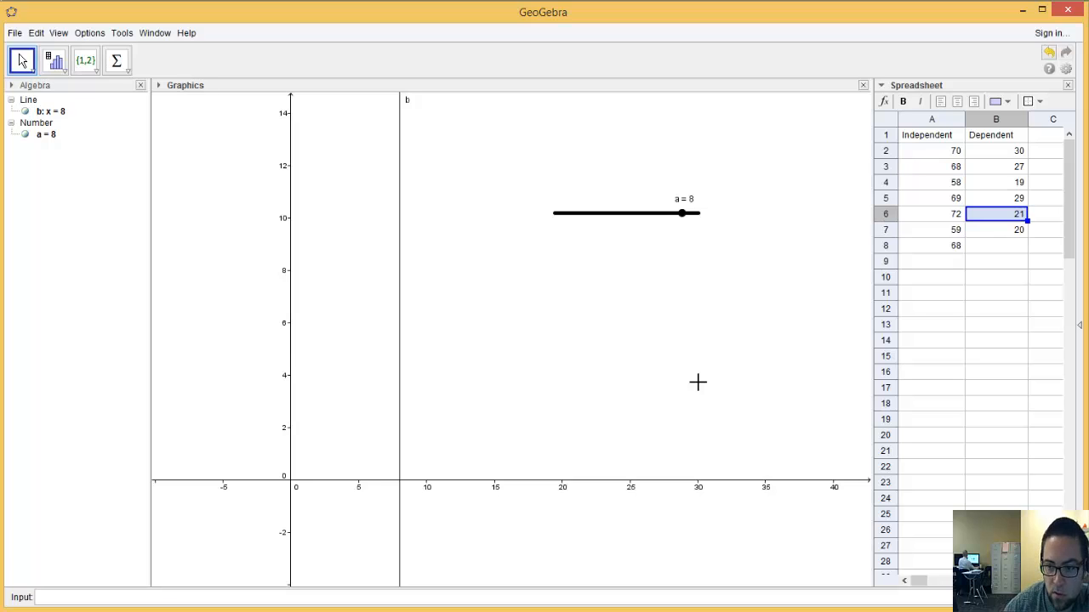
type("31")
key("Return")
Step: Enter the last chirp count, 28, in B8 and check the column against the Excel table before returning to GeoGebra
key("Down")
type("28")
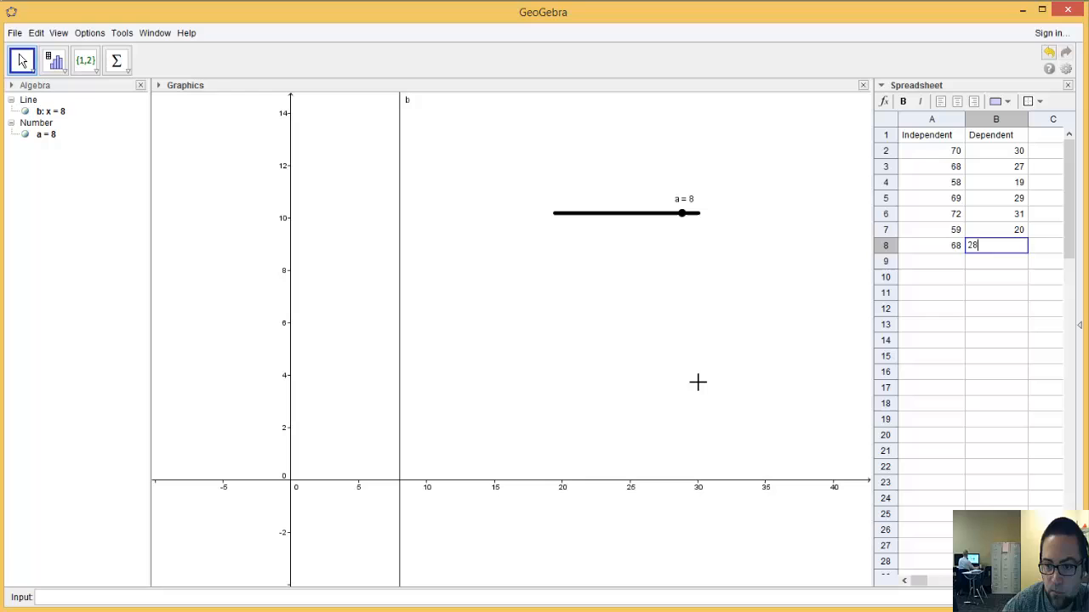
key("Return")
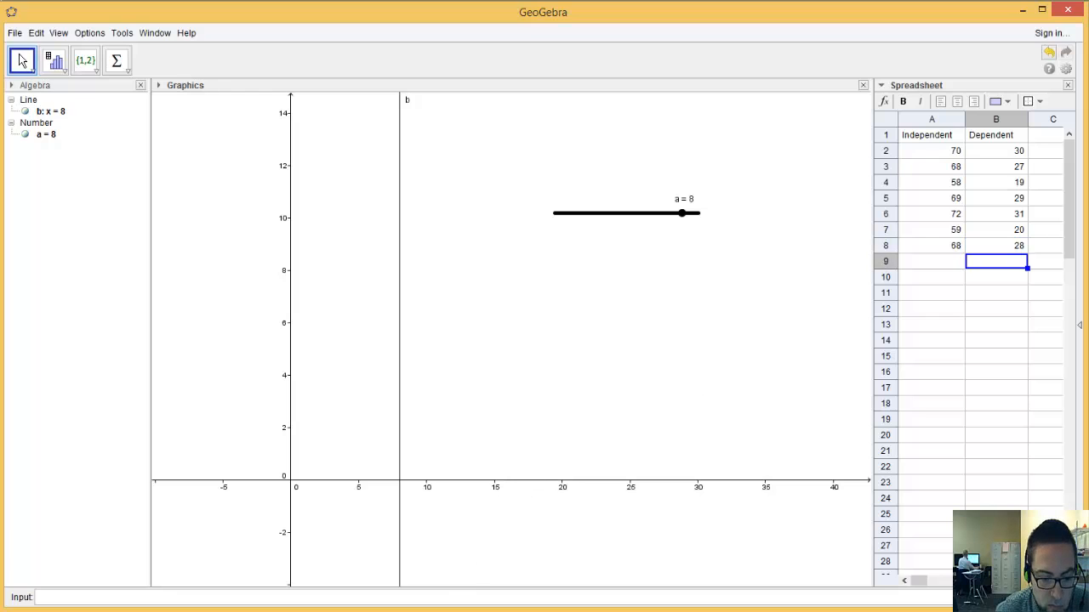
left_click(242, 611)
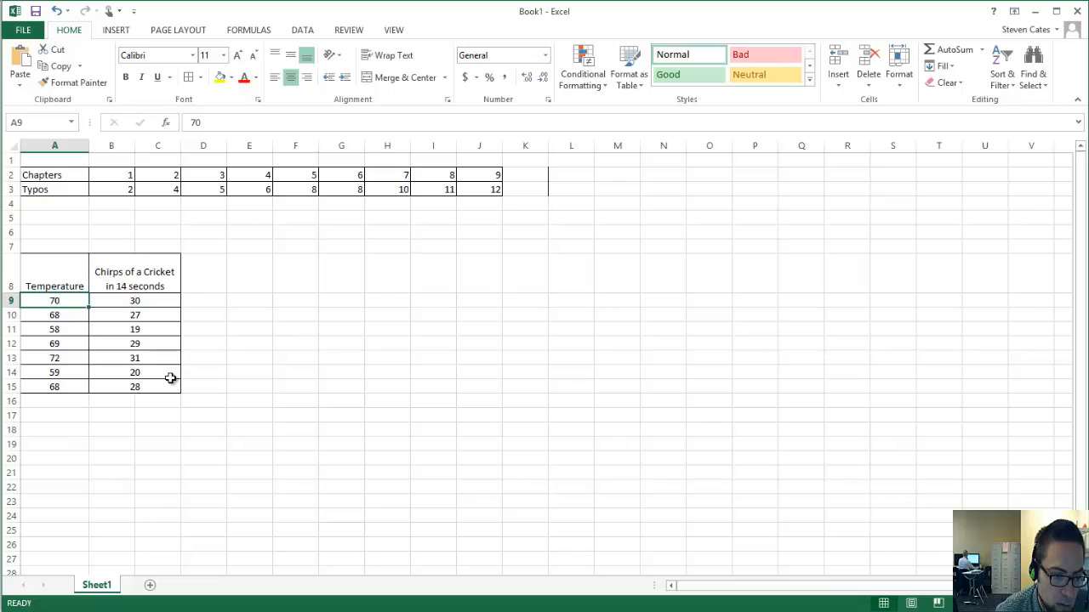
left_click(319, 609)
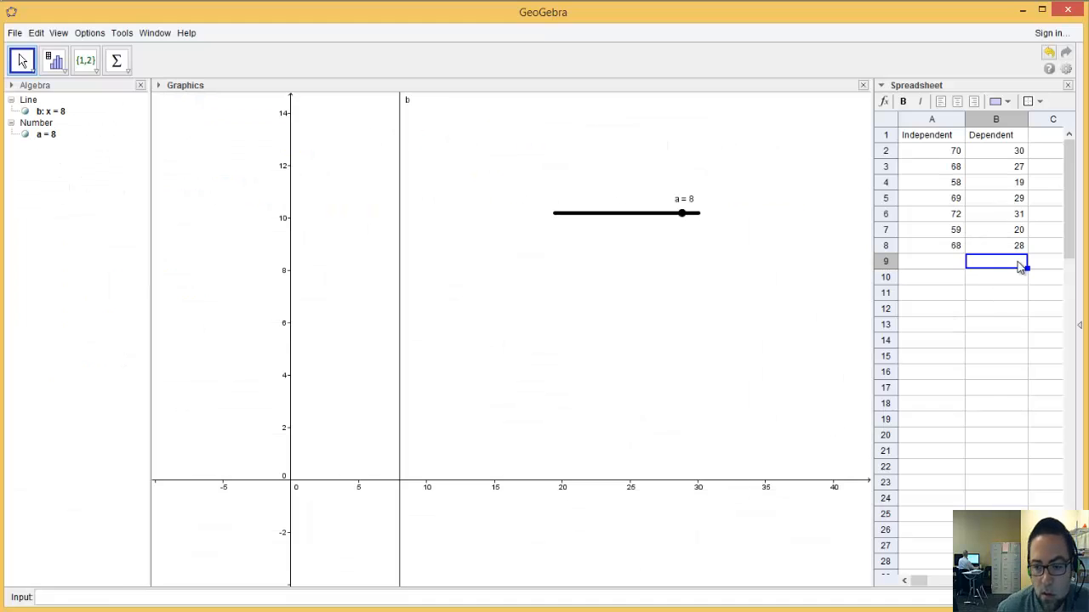
Step: Create a list of points from the temperature and chirp data in A2:B8
left_click_drag(928, 151, 995, 245)
right_click(983, 209)
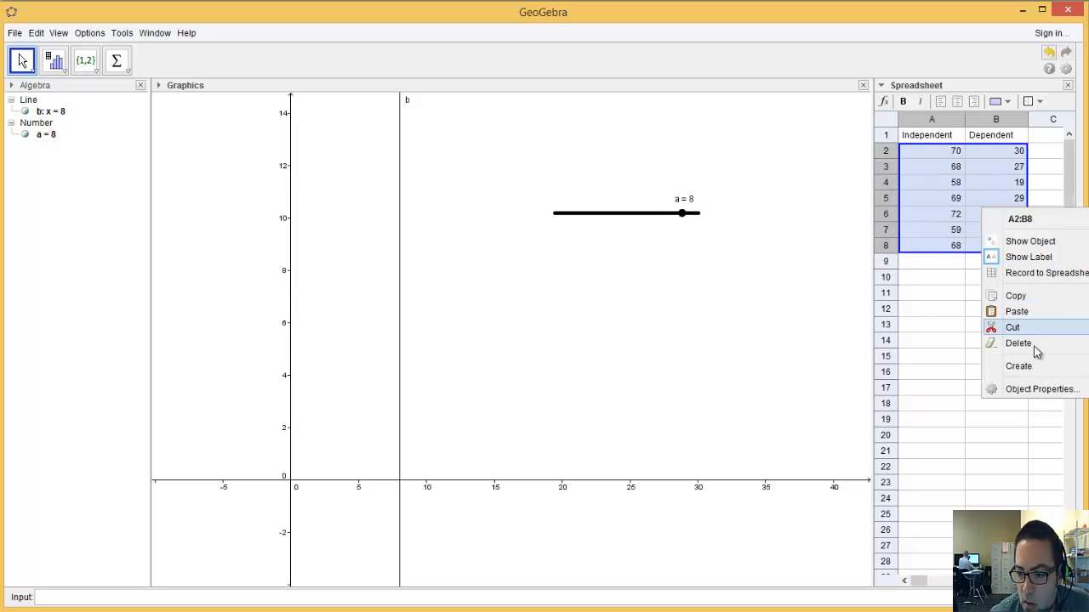
right_click(919, 220)
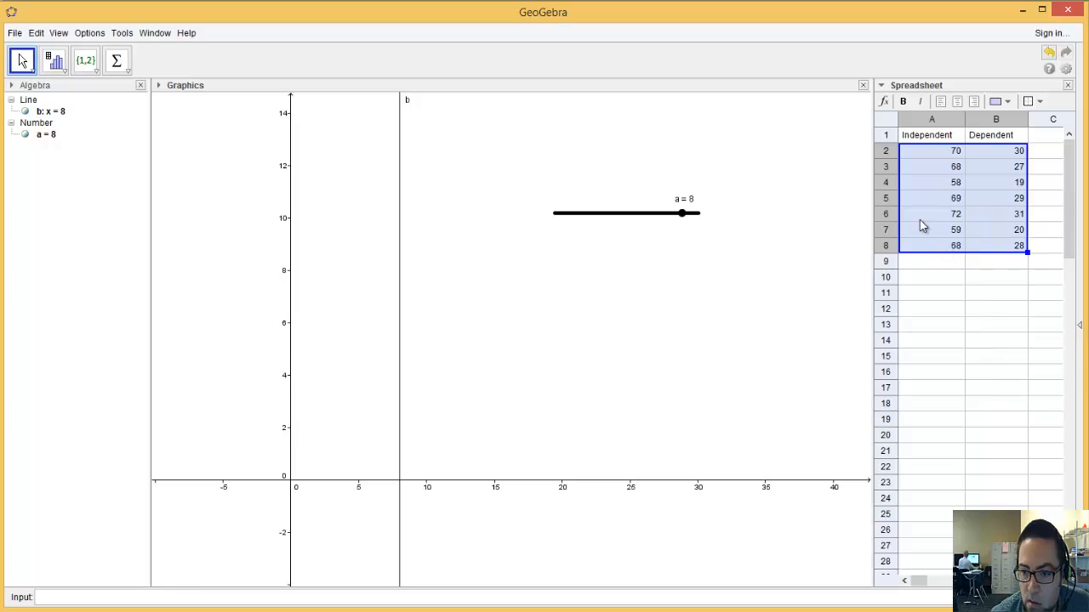
right_click(908, 219)
mouse_move(966, 377)
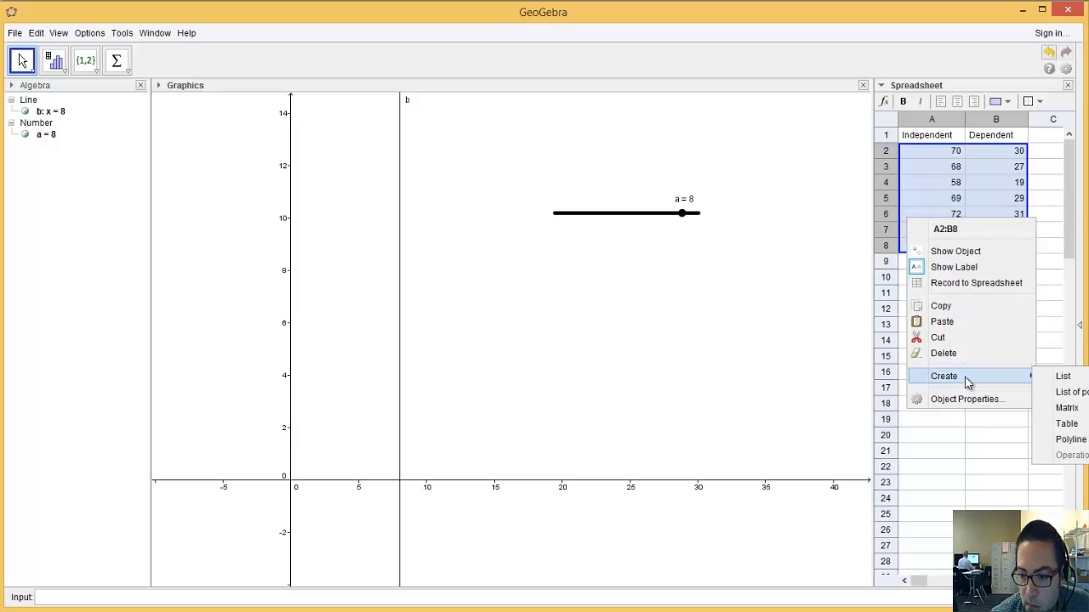
left_click(1036, 391)
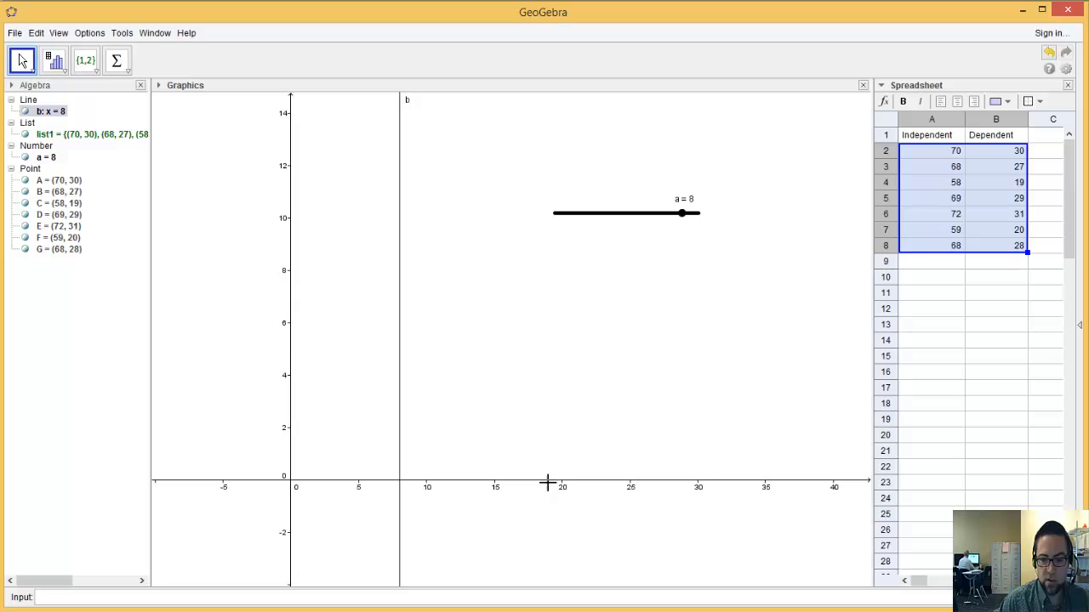
Step: Examine the plotted temperature and chirp points in the Graphics view, with both axes rescaled and the origin kept in sight
scroll(516, 390, "down", 10)
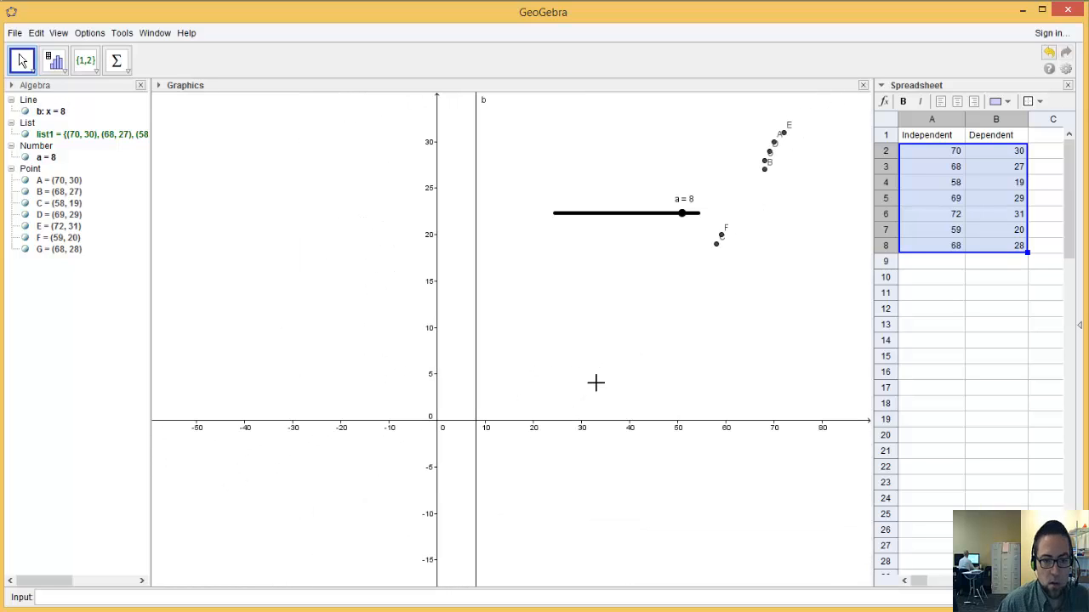
left_click(264, 181)
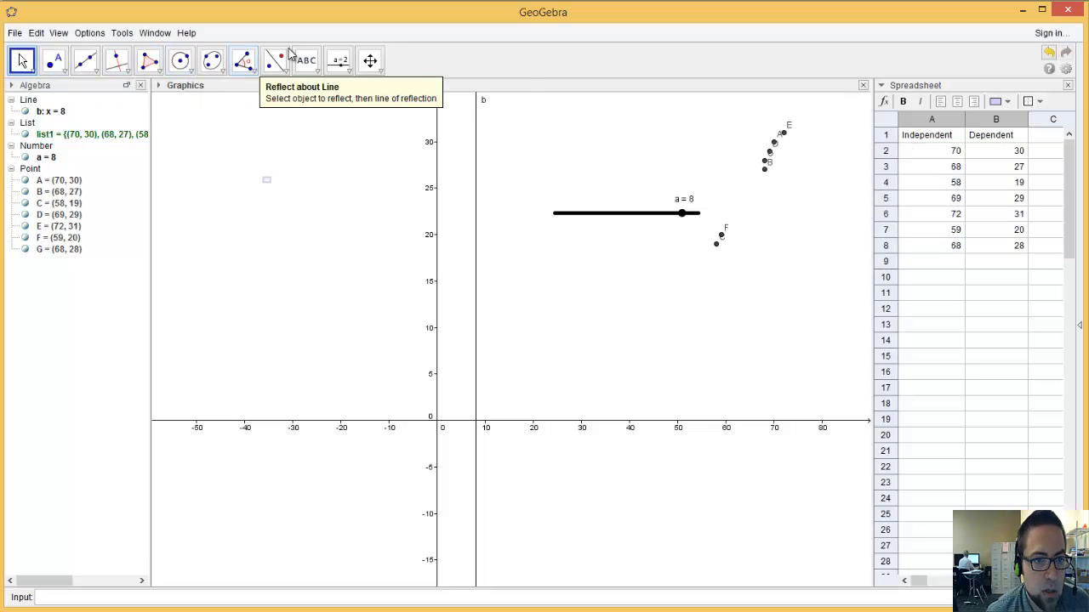
left_click(380, 72)
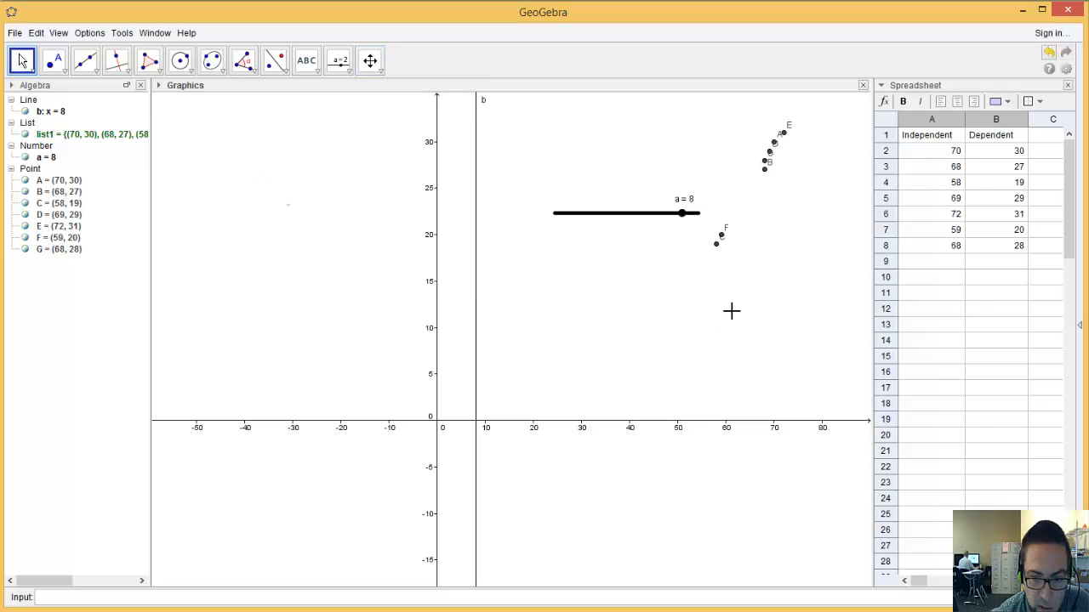
left_click_drag(732, 311, 488, 388)
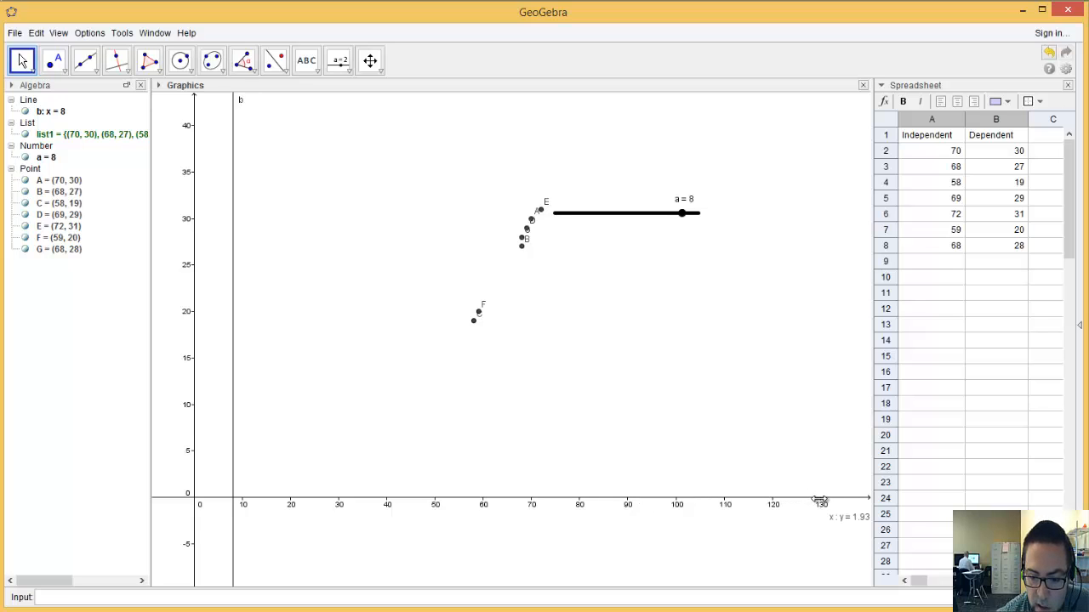
left_click_drag(819, 500, 352, 501)
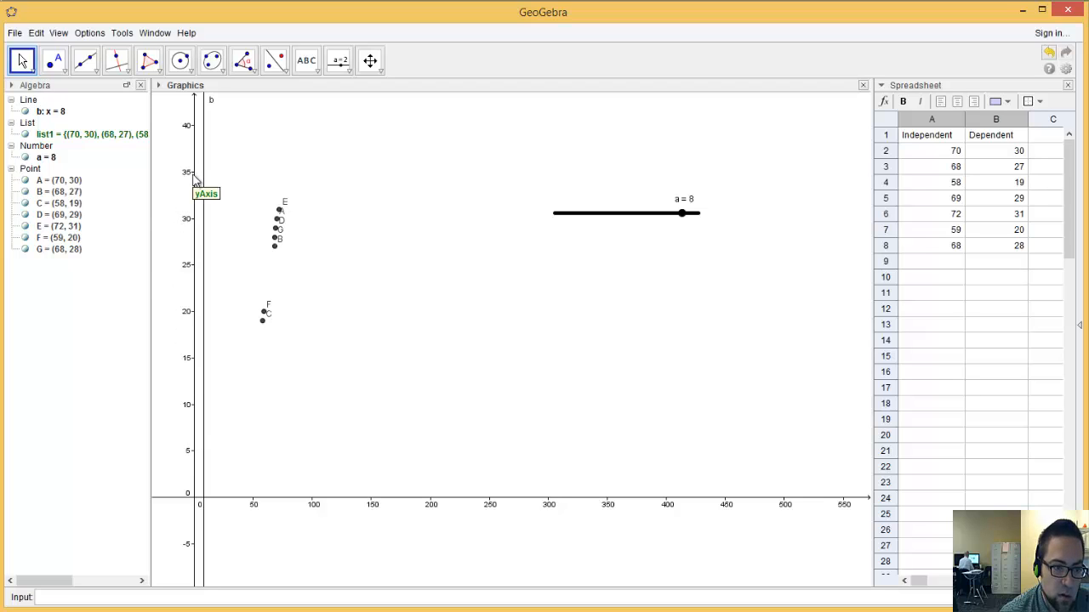
left_click_drag(195, 180, 199, 418)
scroll(256, 481, "up", 7)
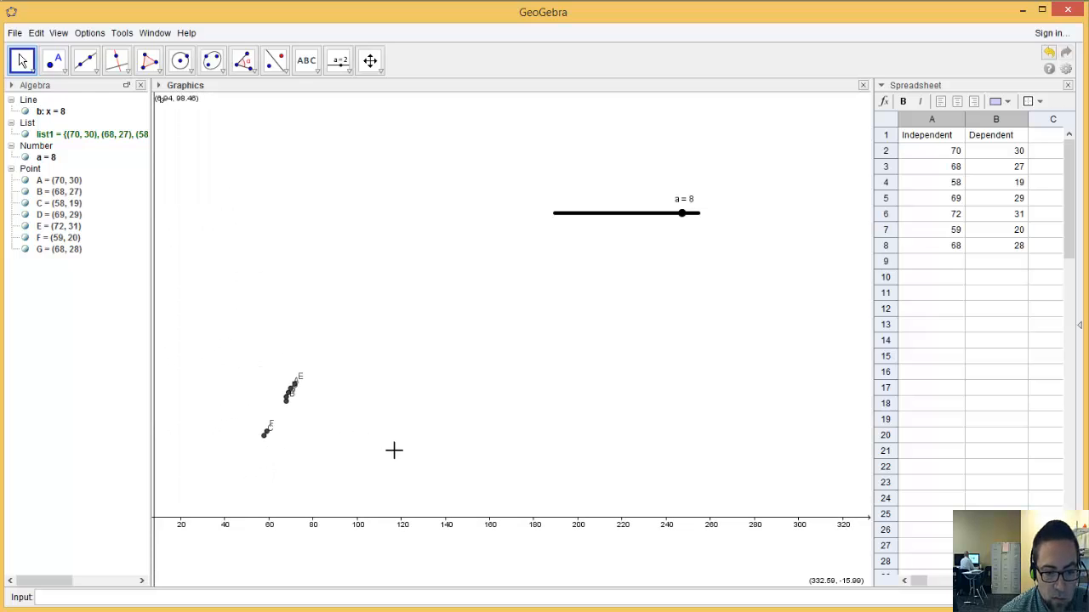
scroll(361, 467, "up", 4)
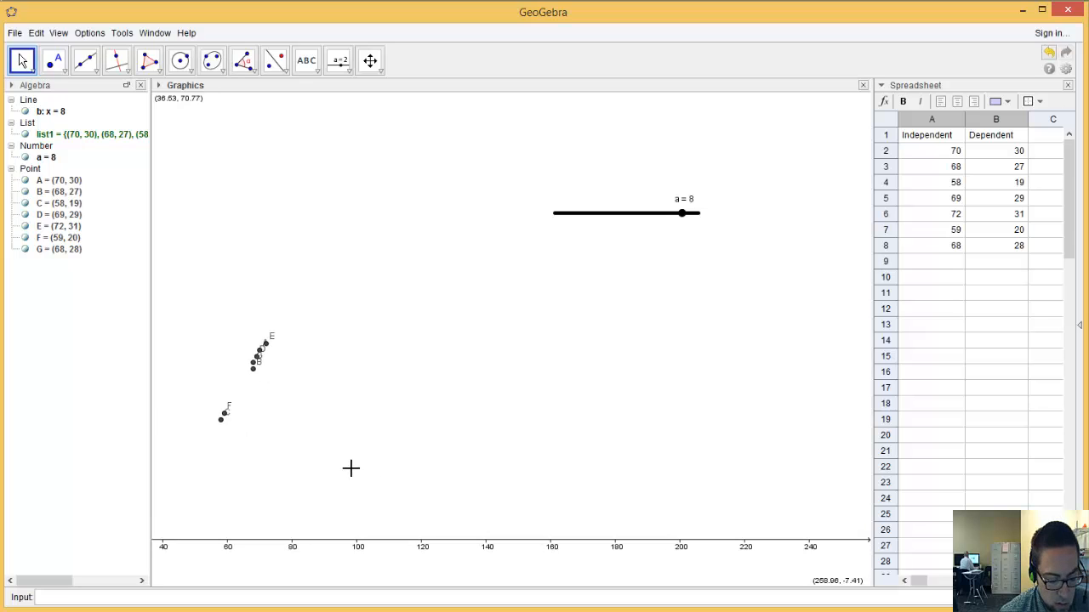
left_click_drag(350, 467, 586, 380)
scroll(528, 383, "up", 3)
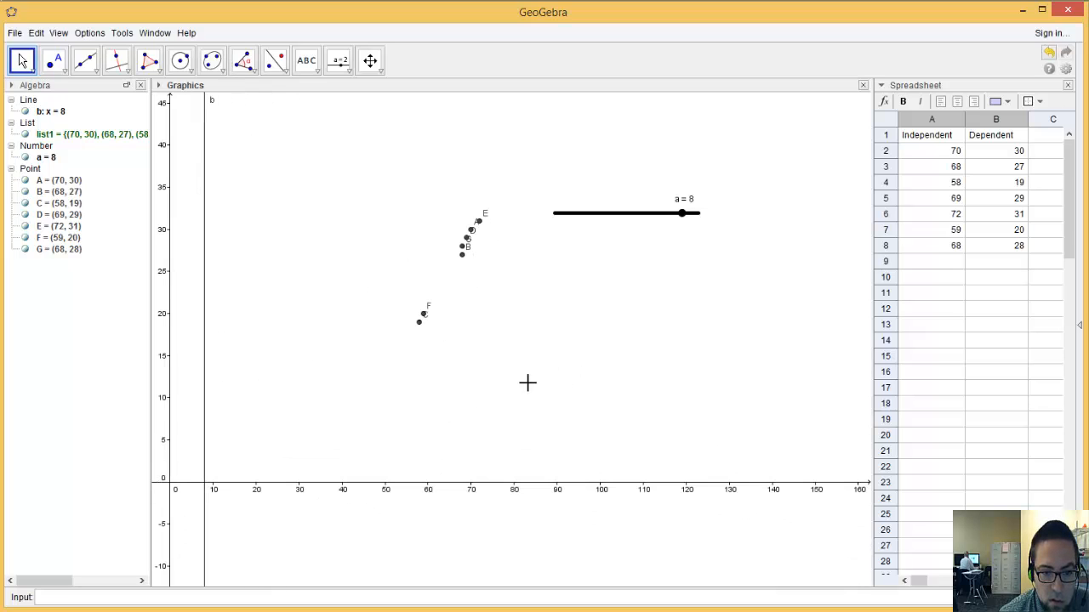
left_click_drag(411, 405, 437, 398)
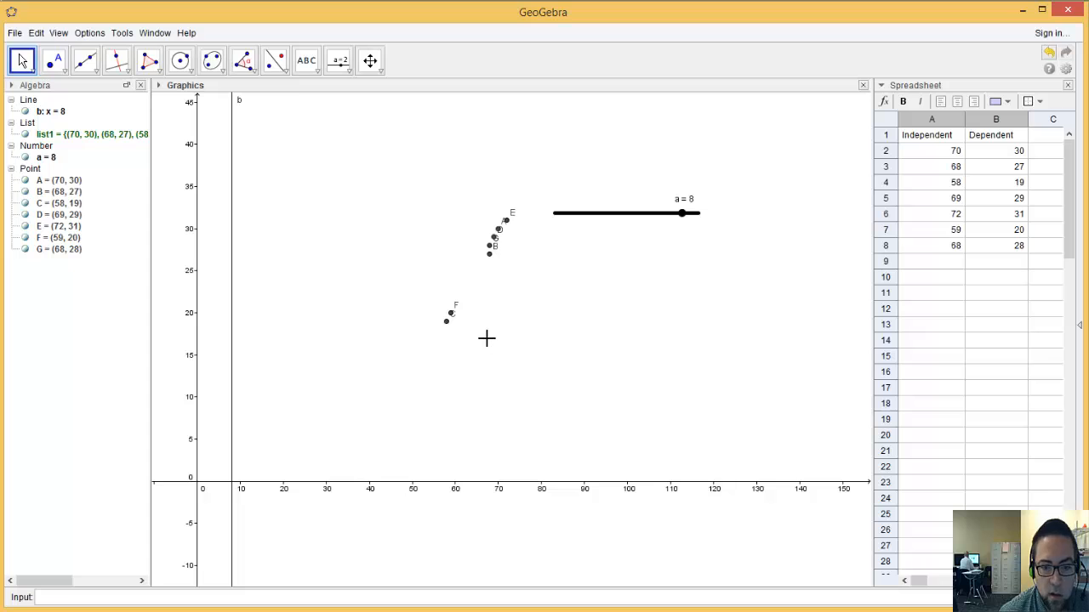
Step: Try to move the vertical line across to the plotted points with slider a
left_click(683, 219)
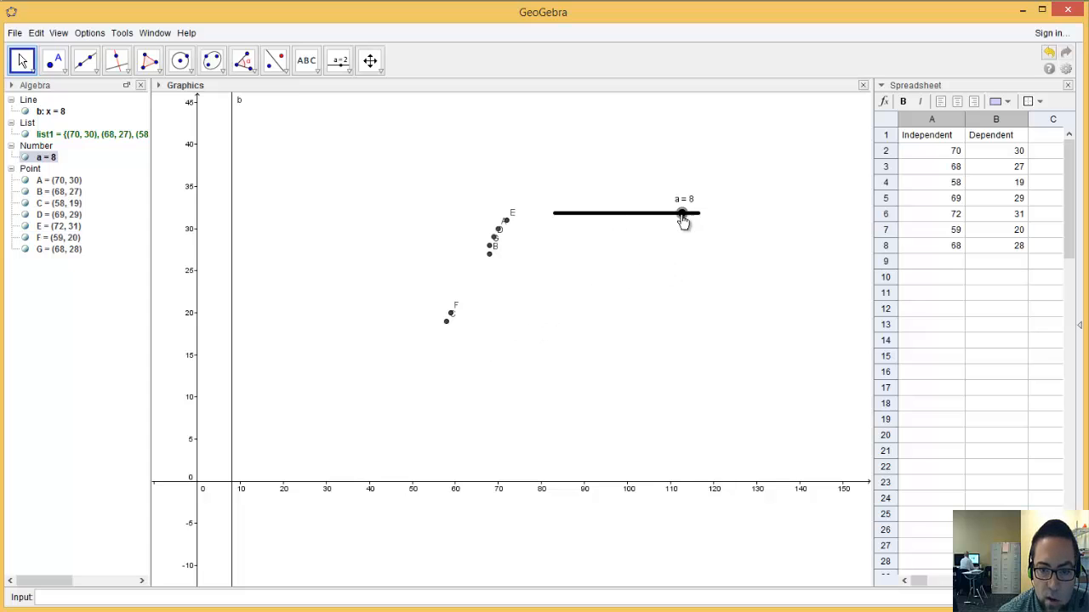
key("Left")
key("Left")
key("Left")
key("Left")
left_click_drag(666, 232, 750, 234)
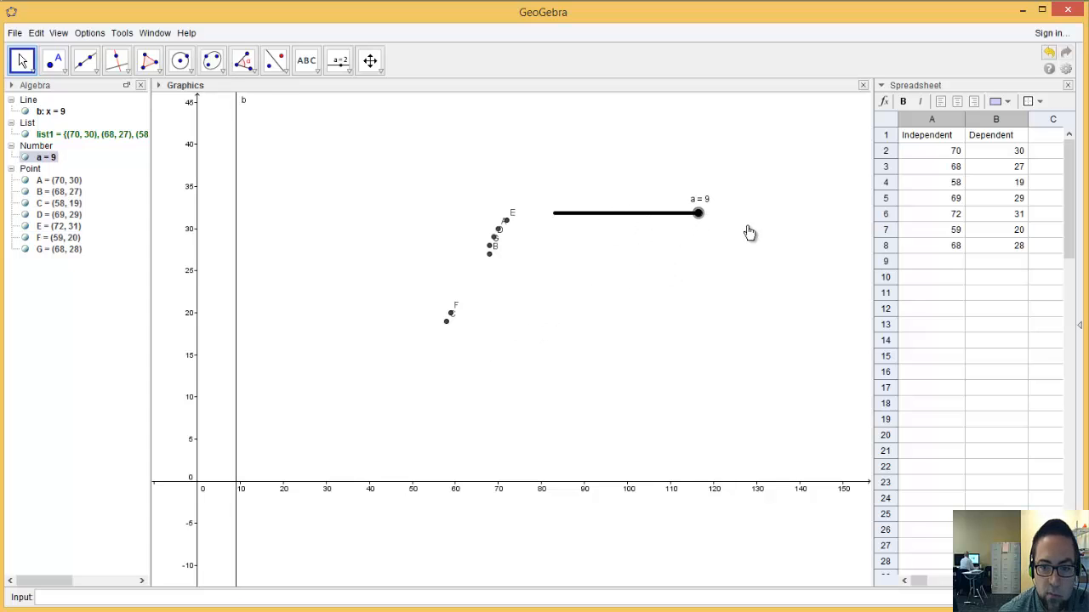
Step: Set slider a's interval to a minimum of 58 and a maximum of 72
right_click(625, 214)
left_click(690, 389)
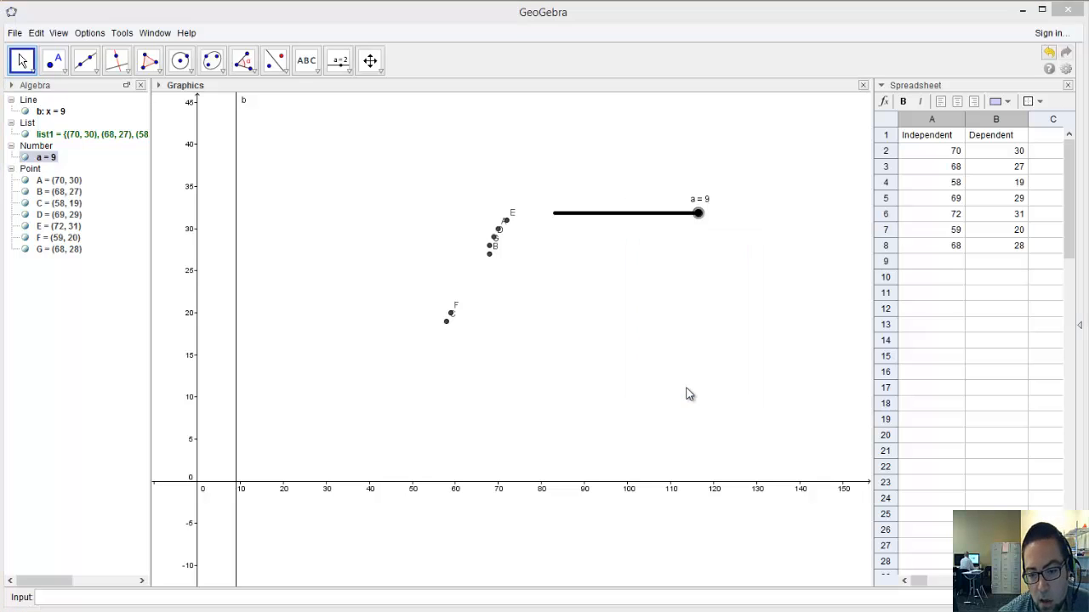
double_click(436, 215)
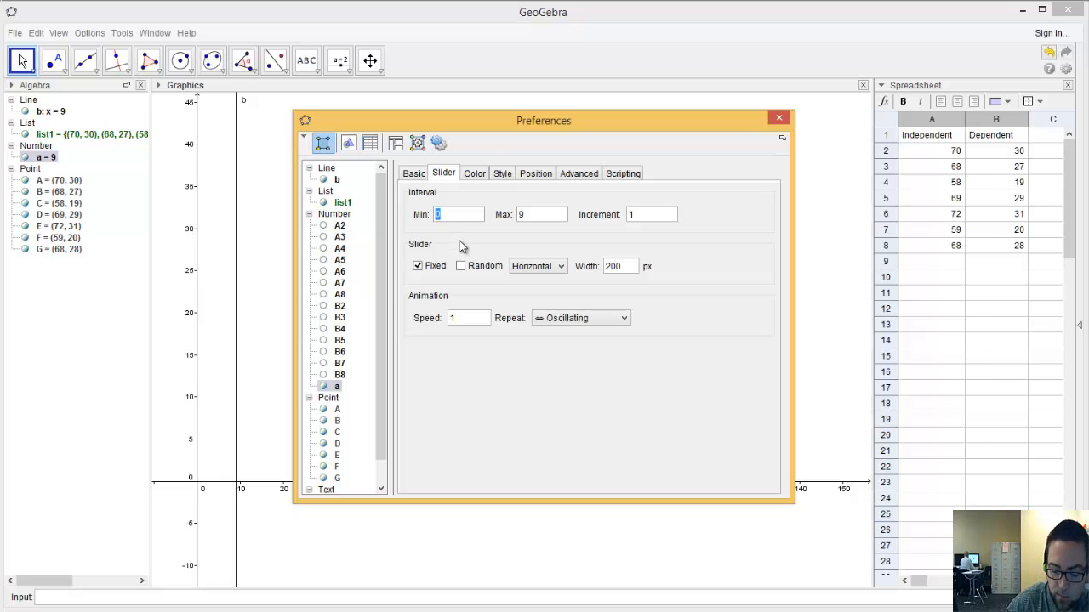
type("58")
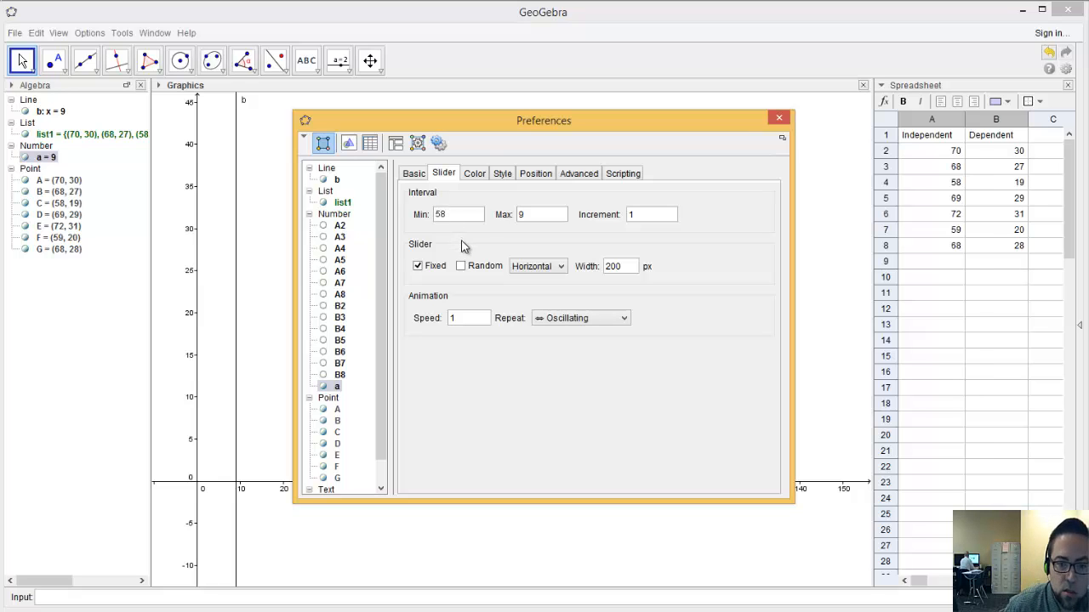
double_click(521, 215)
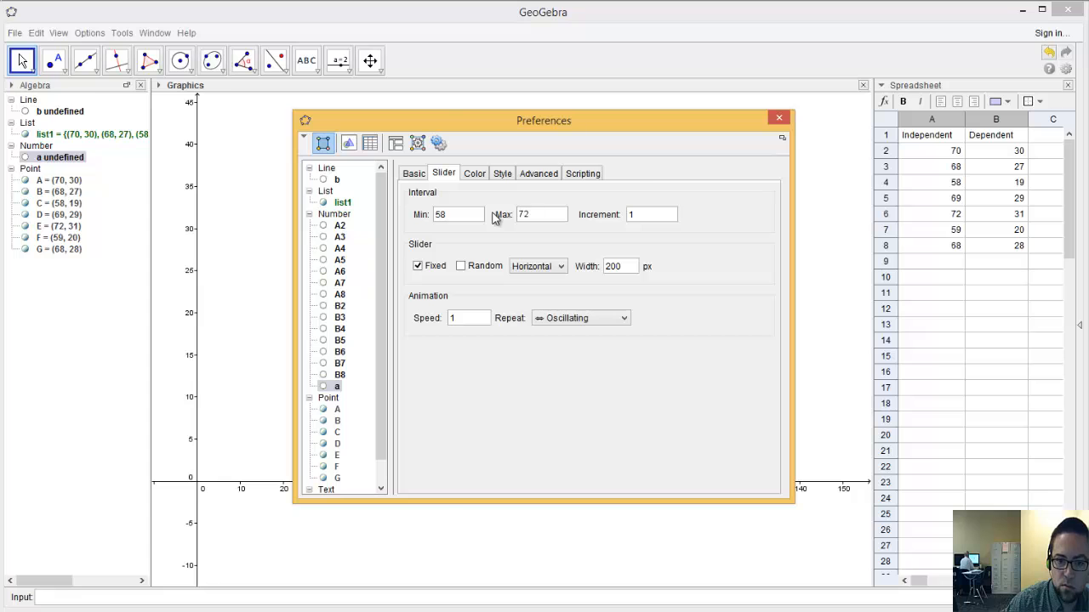
key("Return")
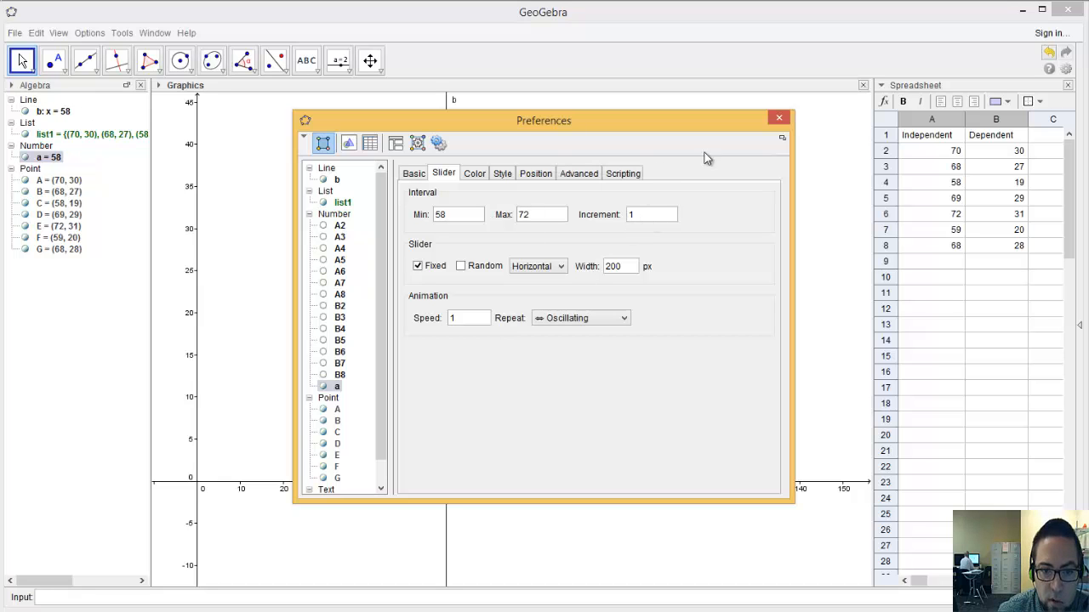
left_click(780, 120)
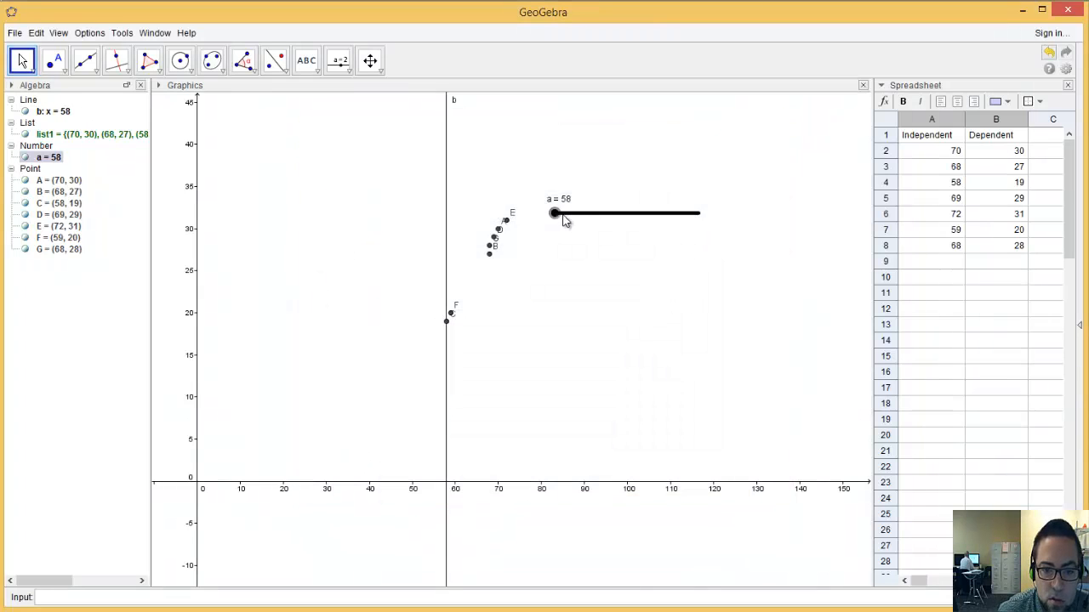
Step: Move the vertical line to x = 68 with slider a and compare spreadsheet rows 3 and 8, which share that temperature
left_click_drag(559, 220, 660, 232)
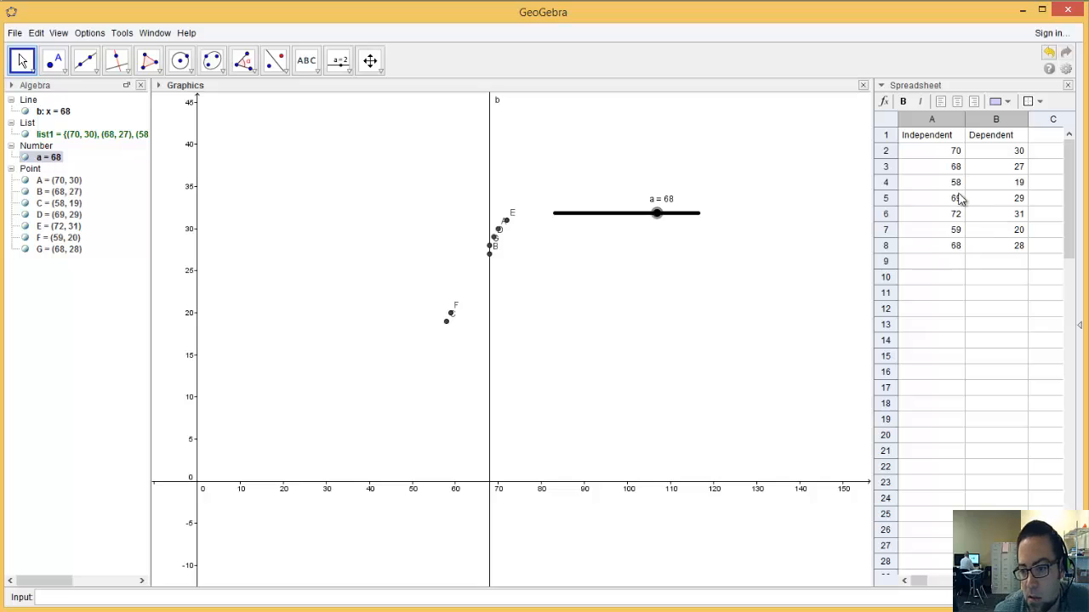
left_click_drag(944, 166, 991, 171)
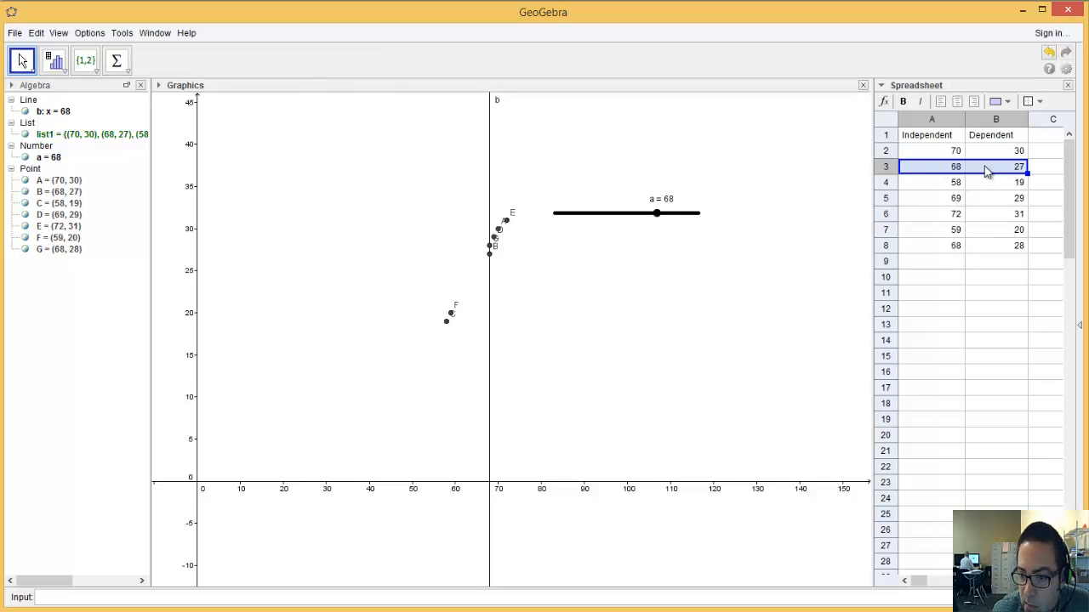
left_click_drag(952, 247, 988, 250)
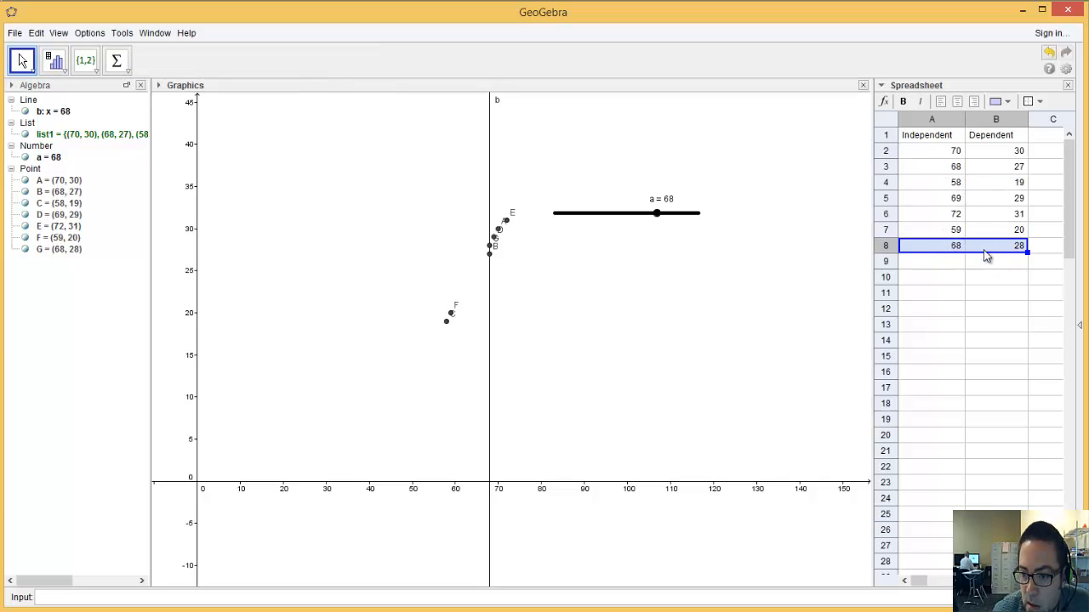
left_click_drag(948, 174, 995, 174)
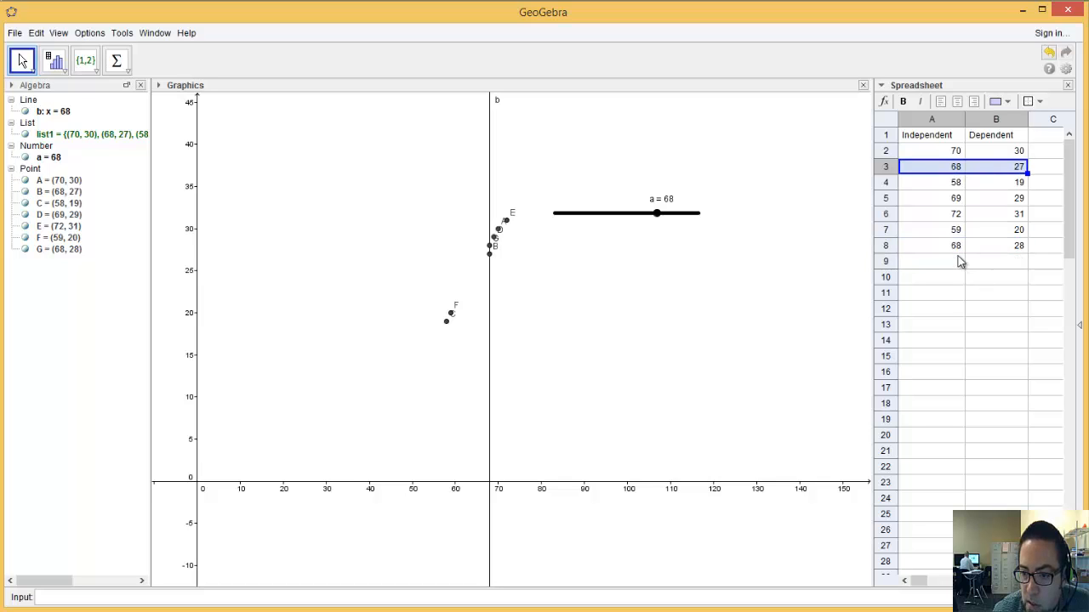
left_click_drag(952, 246, 991, 248)
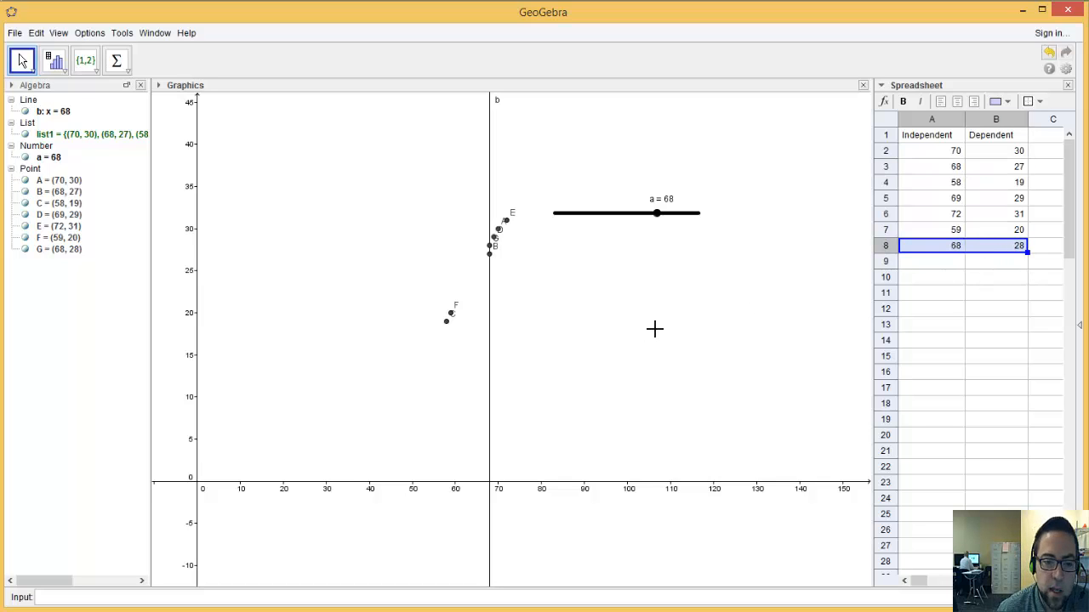
left_click(946, 170)
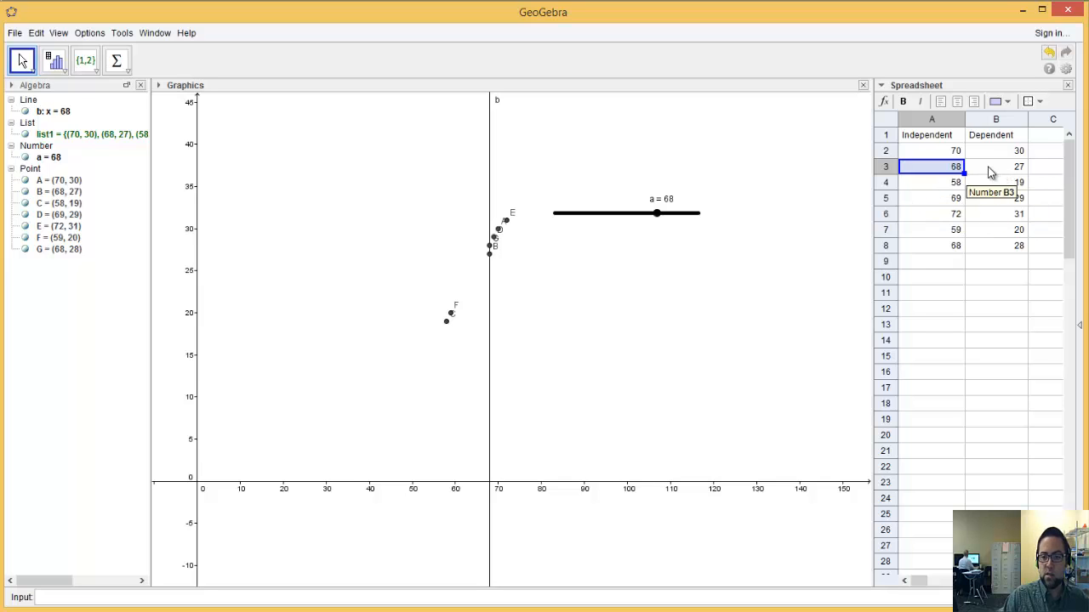
Step: Copy the Dependent values B2:B8 to A11:A17 and the Independent values A2:A8 to B11:B17, swapping the two columns
left_click_drag(999, 155, 1009, 255)
key("ctrl+c")
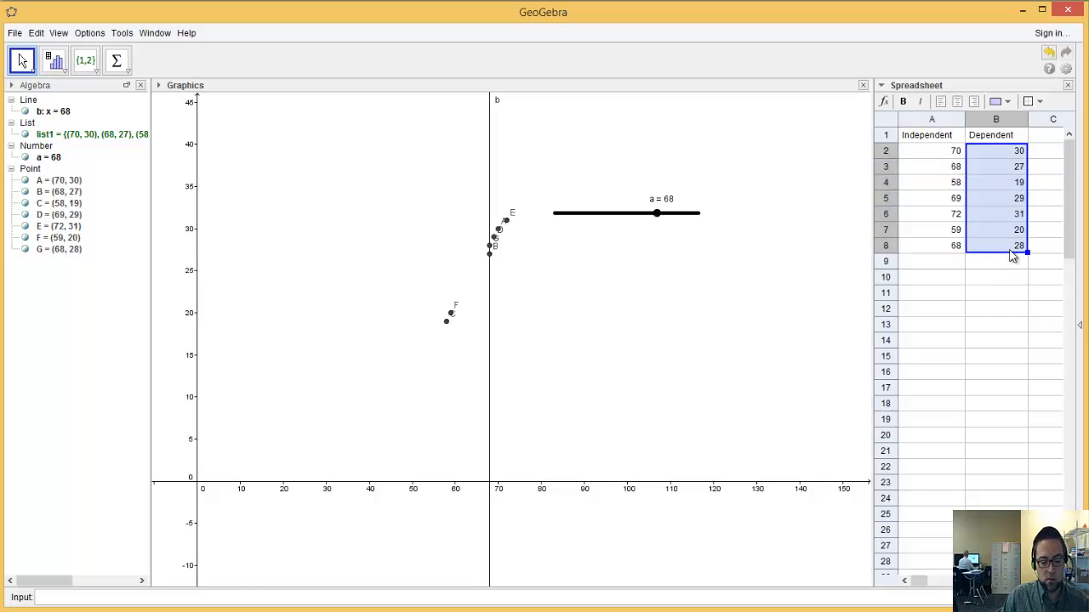
left_click(927, 295)
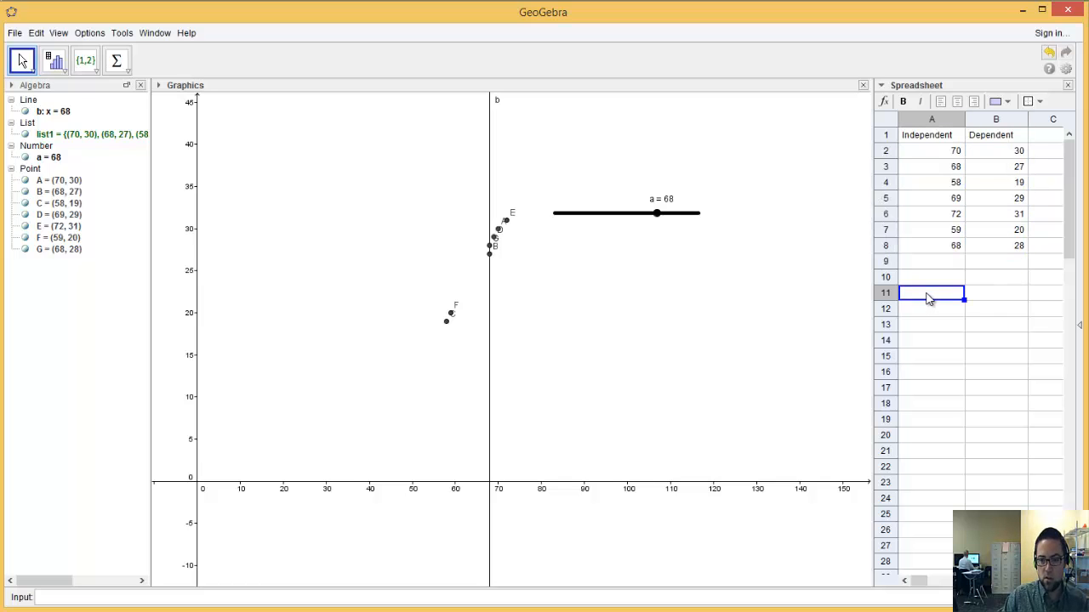
key("ctrl+v")
left_click_drag(954, 154, 955, 249)
key("ctrl+c")
left_click(989, 306)
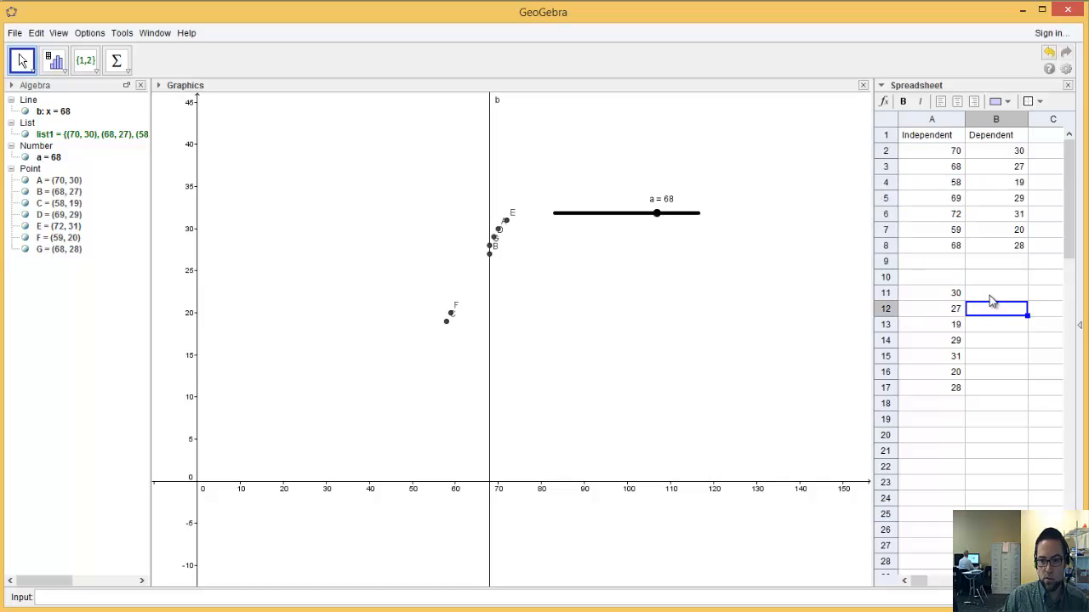
left_click(989, 297)
key("ctrl+v")
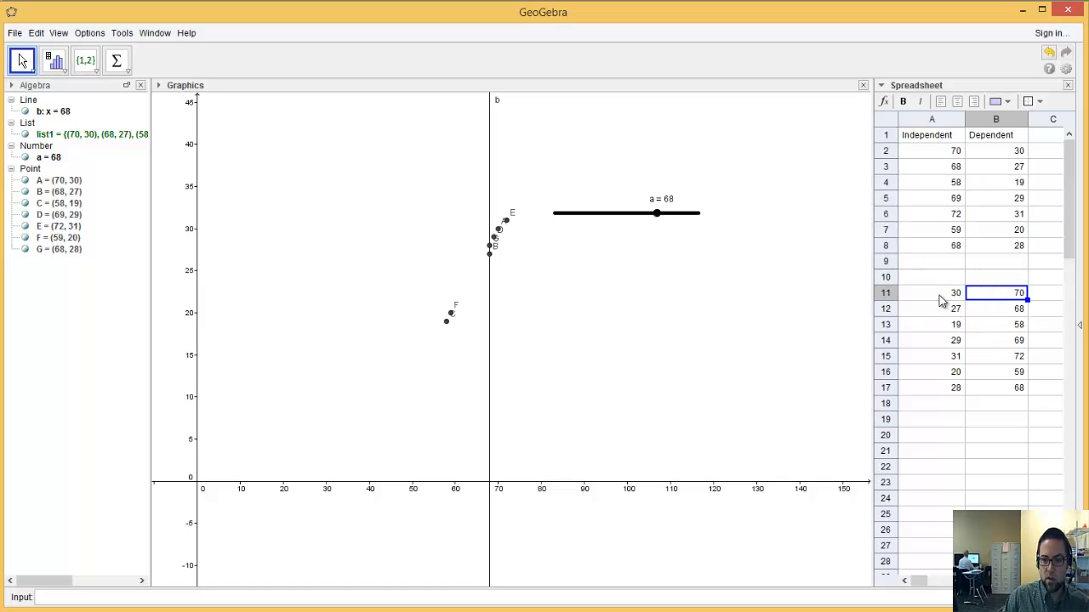
left_click_drag(941, 299, 989, 392)
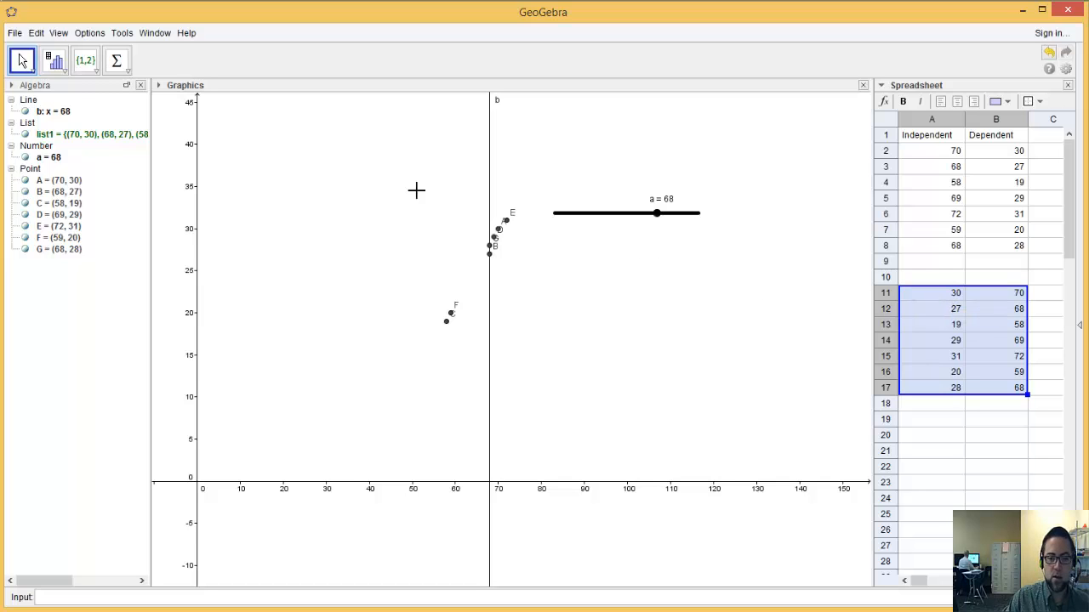
Step: Hide the original points A through G in the Graphics view
left_click(25, 181)
left_click(26, 191)
left_click(26, 203)
left_click(26, 214)
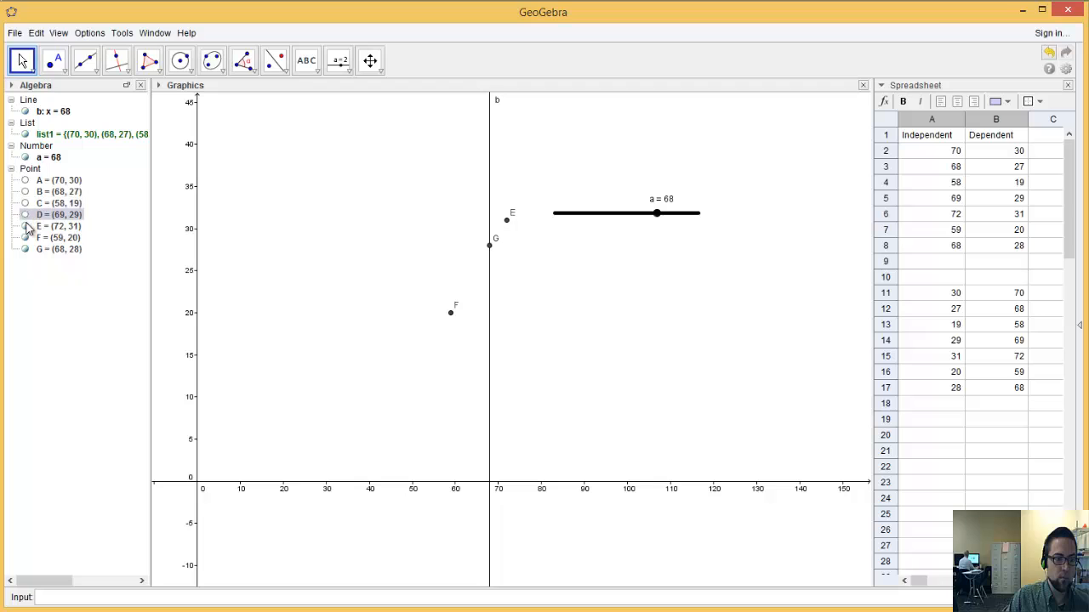
left_click(25, 226)
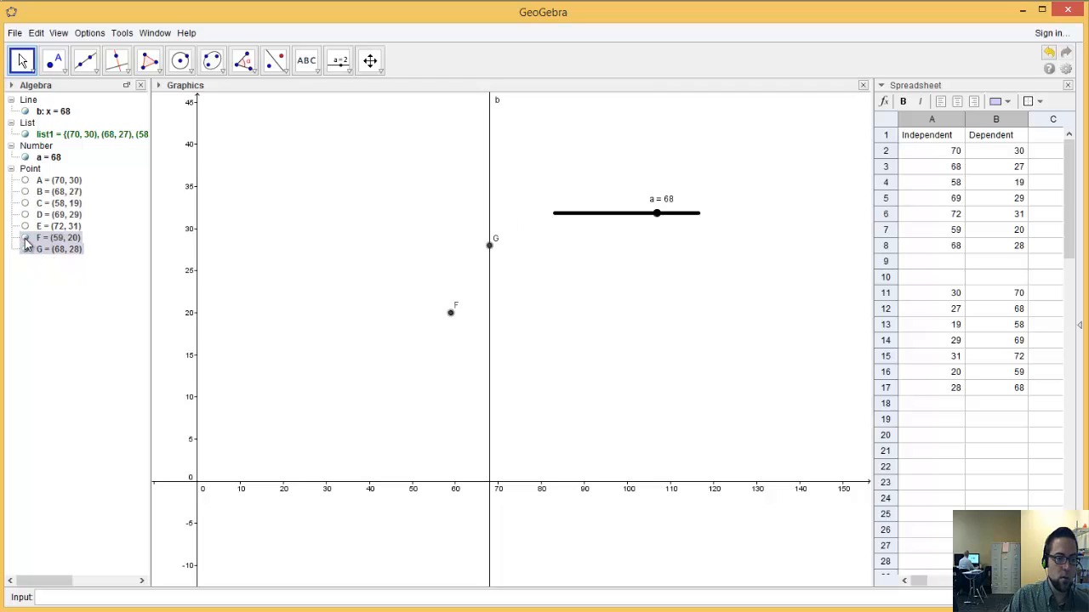
left_click(26, 237)
left_click(25, 249)
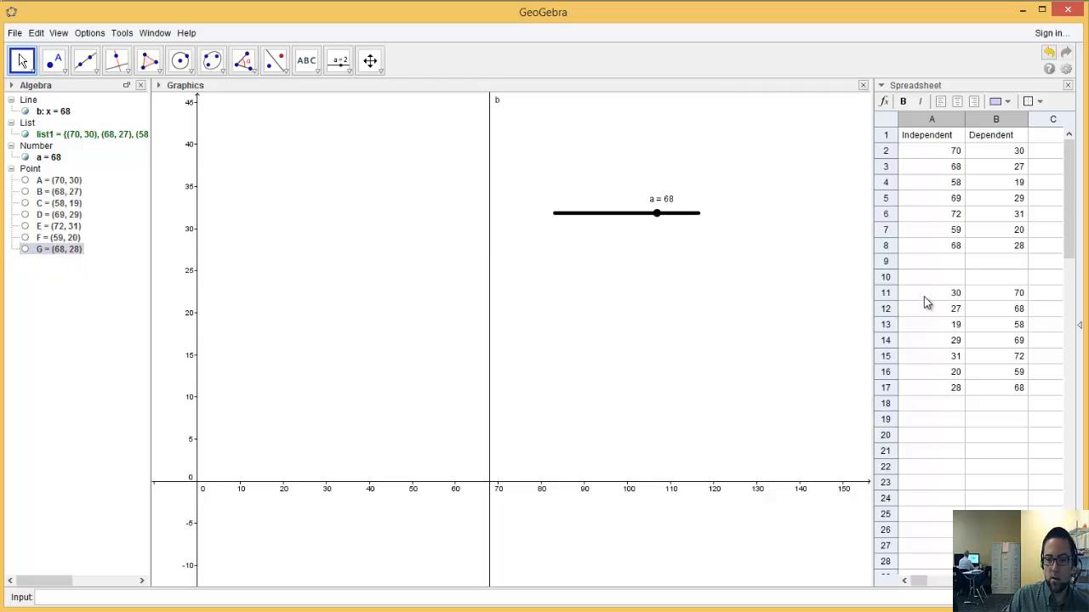
Step: Create a list of points from the swapped data in A11:B17 and rescale the vertical axis to fit them
left_click_drag(928, 294, 984, 394)
right_click(951, 336)
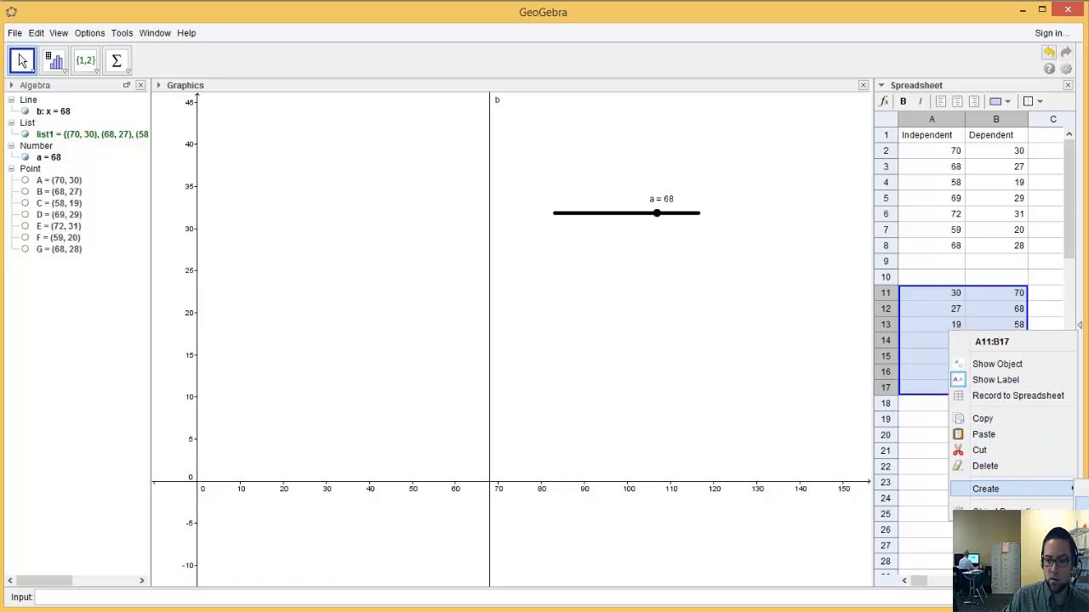
left_click(1078, 490)
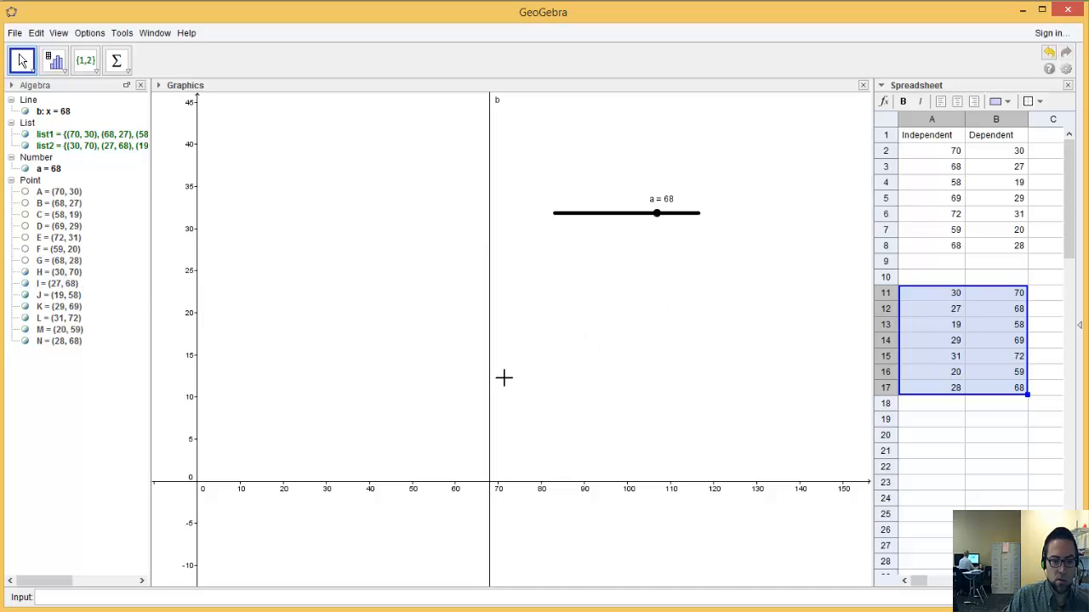
scroll(394, 268, "down", 3)
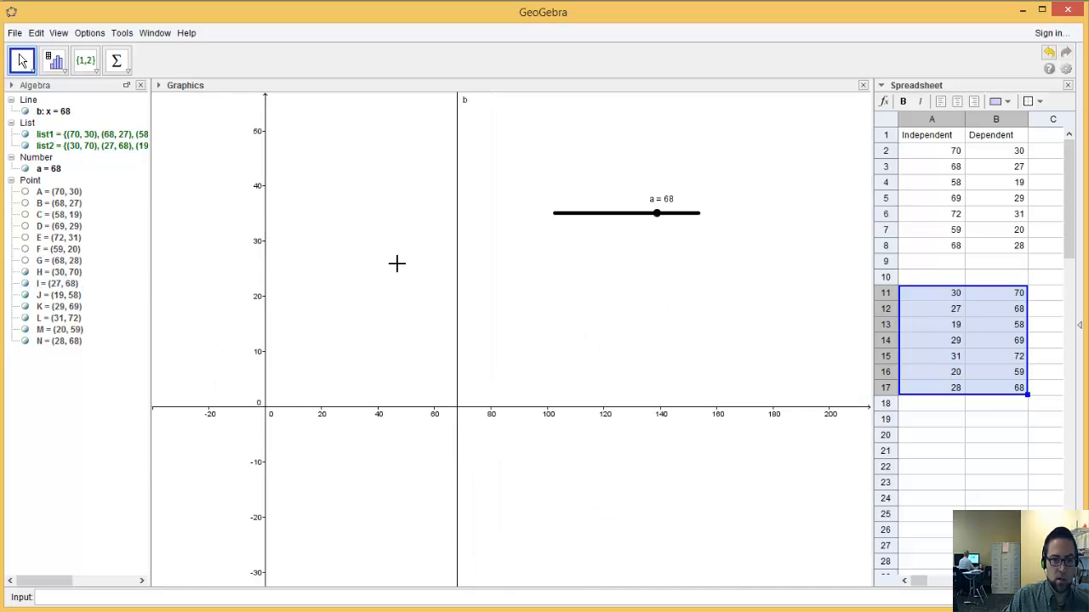
left_click(283, 134)
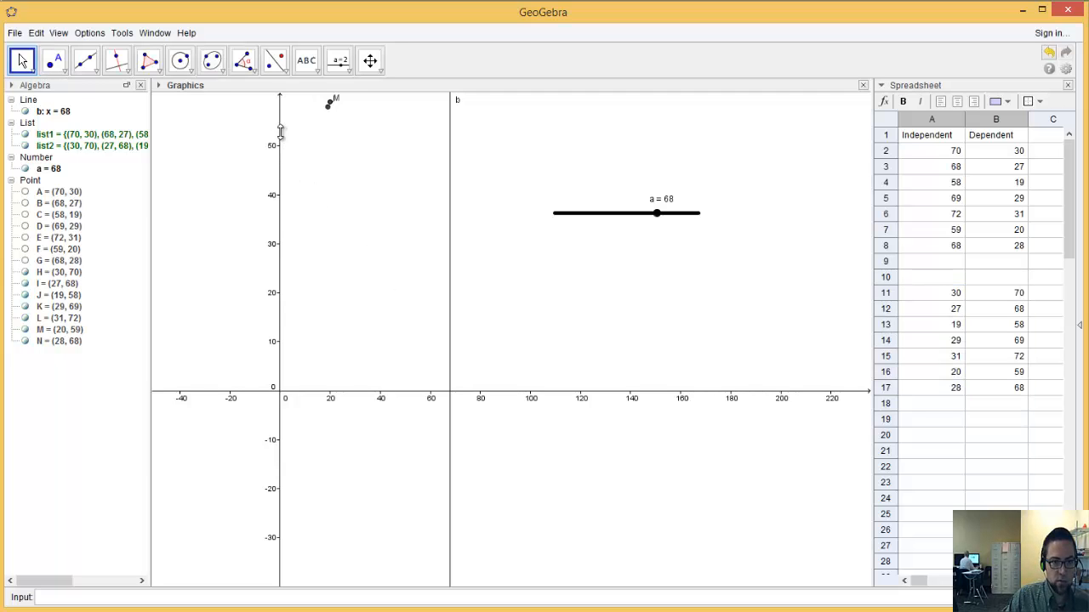
left_click_drag(279, 132, 307, 313)
scroll(322, 325, "up", 1)
scroll(336, 304, "up", 10)
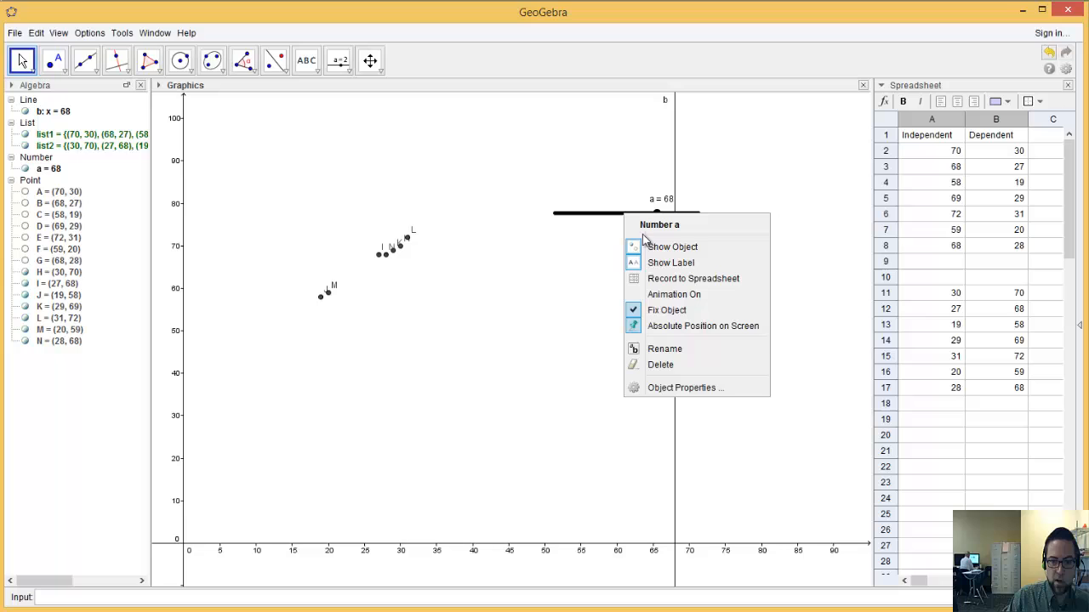
Step: Set slider a's interval to a minimum of 19 and a maximum of 31, keeping the increment at 1
left_click(677, 388)
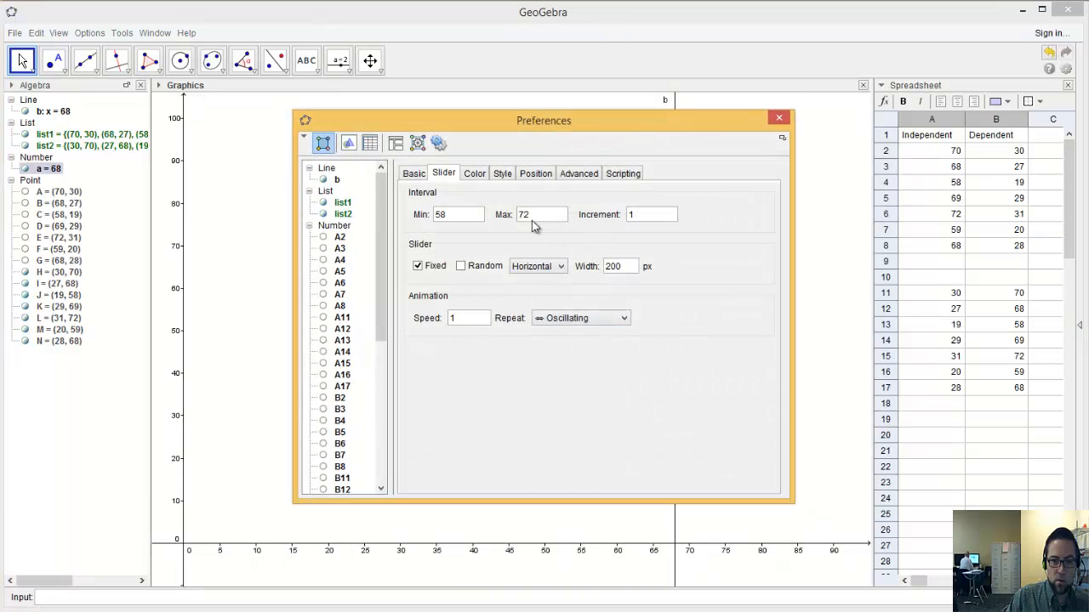
left_click_drag(458, 214, 434, 215)
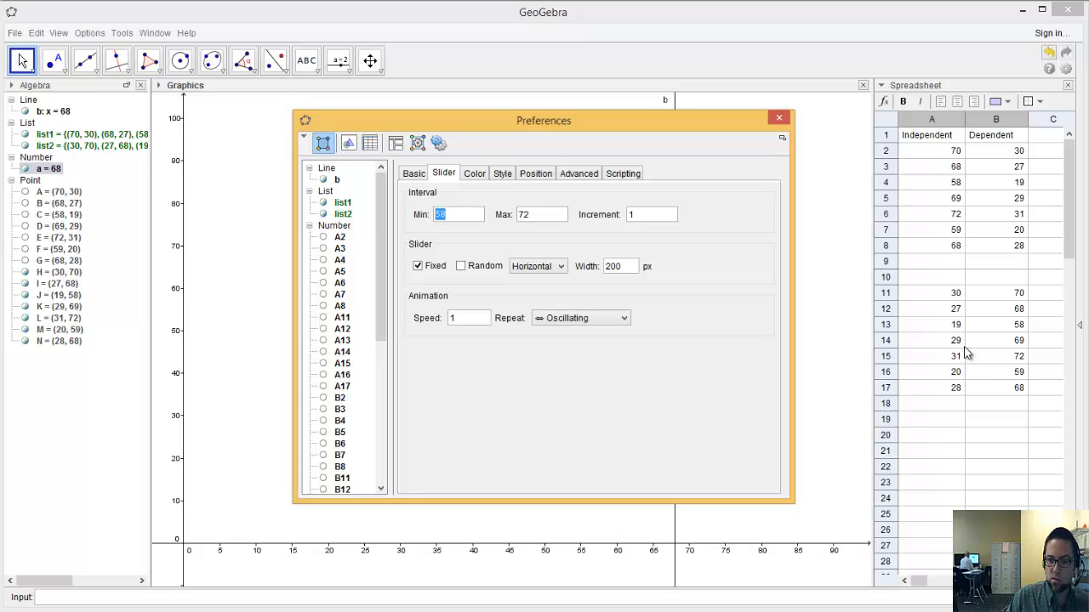
type("1")
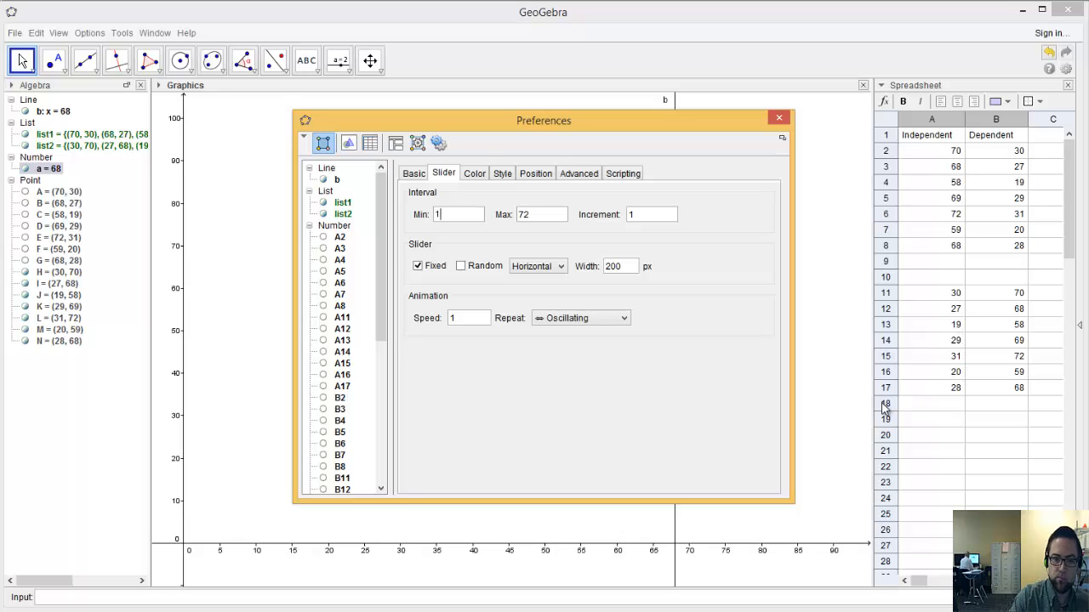
type("9")
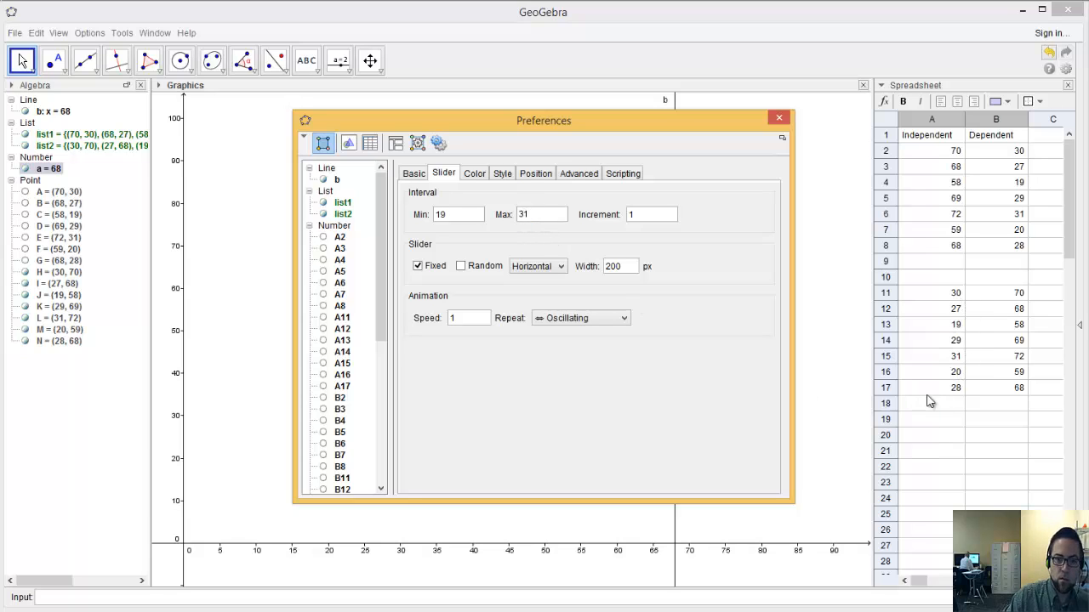
left_click(651, 217)
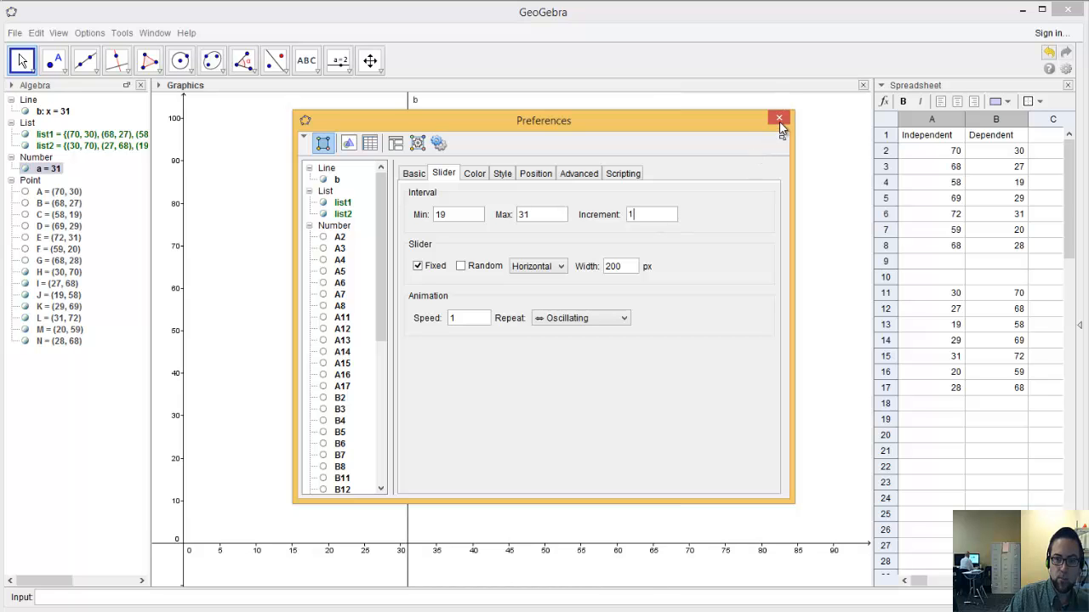
left_click(780, 120)
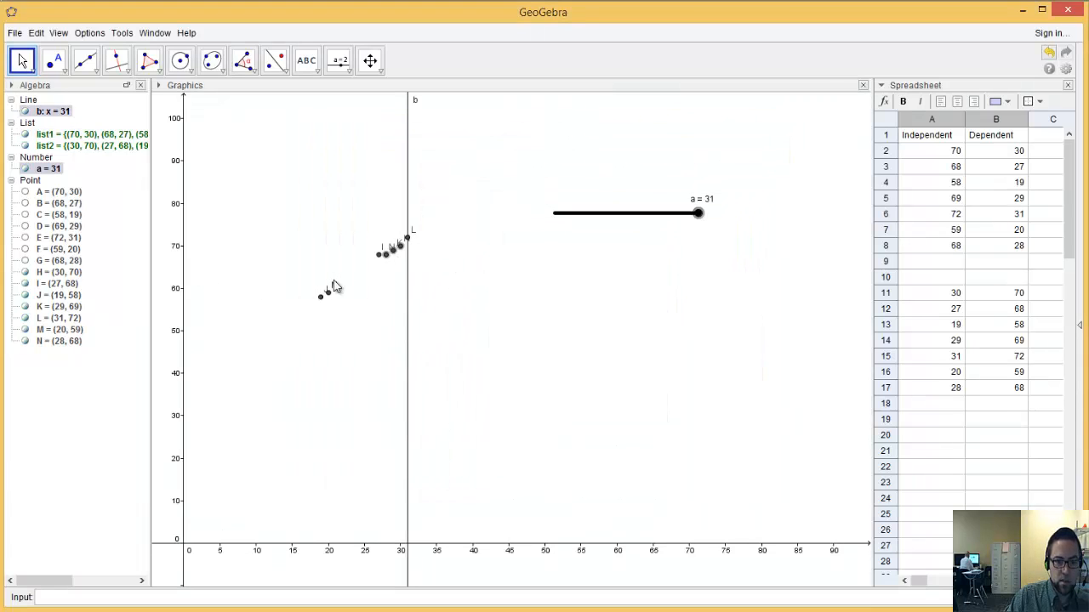
Step: Sweep the vertical line across the swapped points with slider a, from x = 31 down to x = 21, to check for shared x-values
left_click_drag(697, 213, 673, 232)
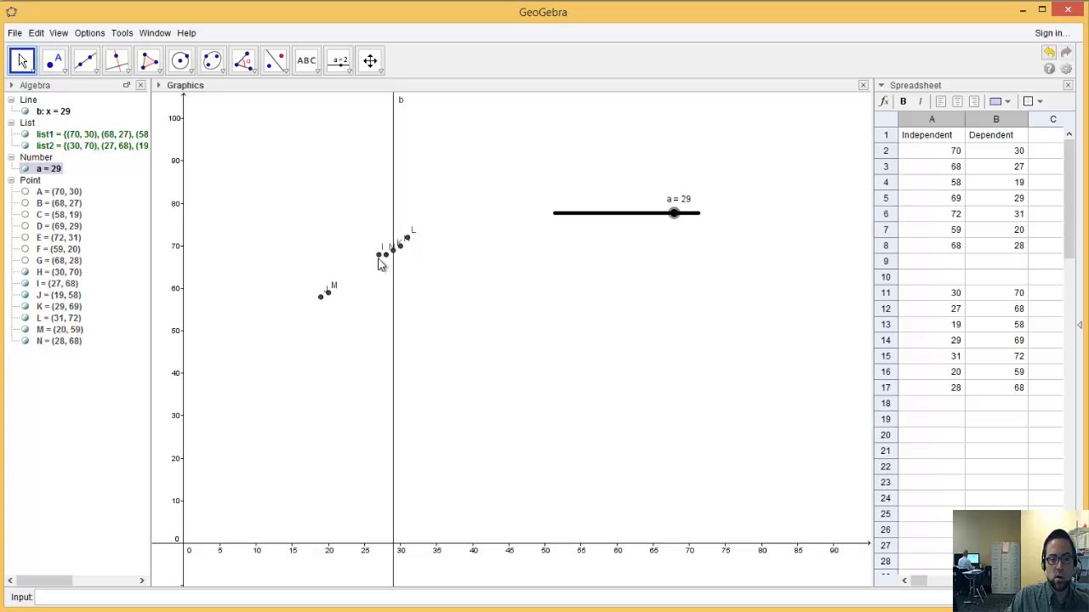
left_click_drag(673, 219, 714, 227)
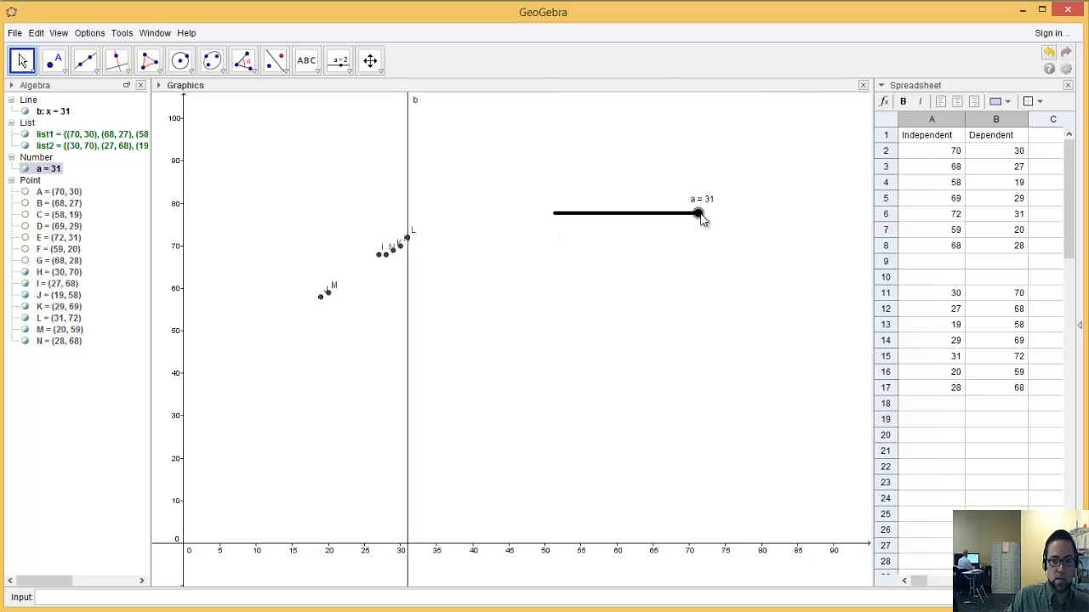
left_click_drag(701, 218, 579, 219)
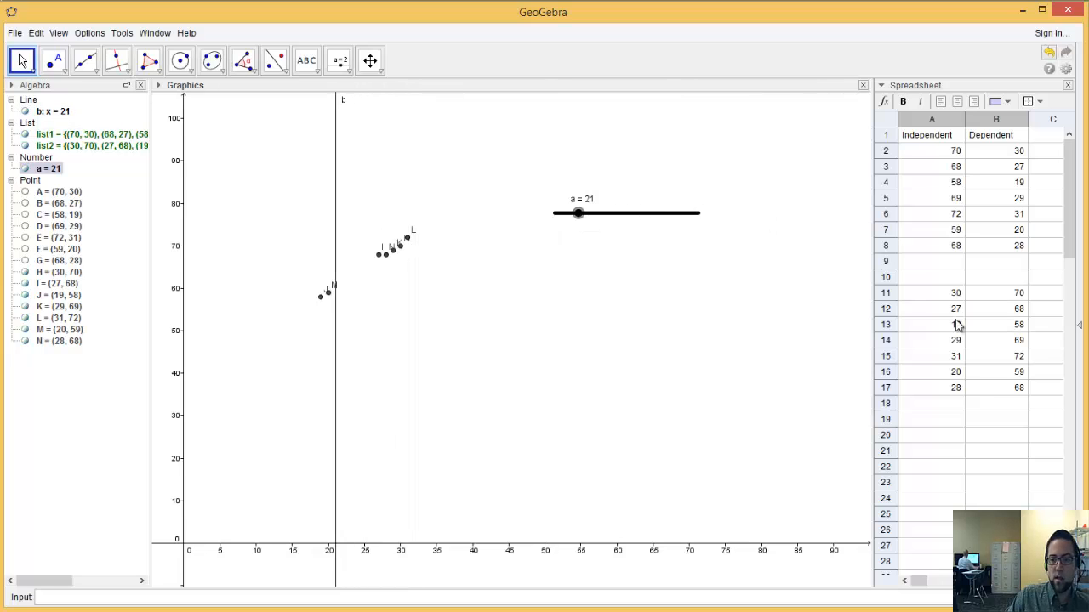